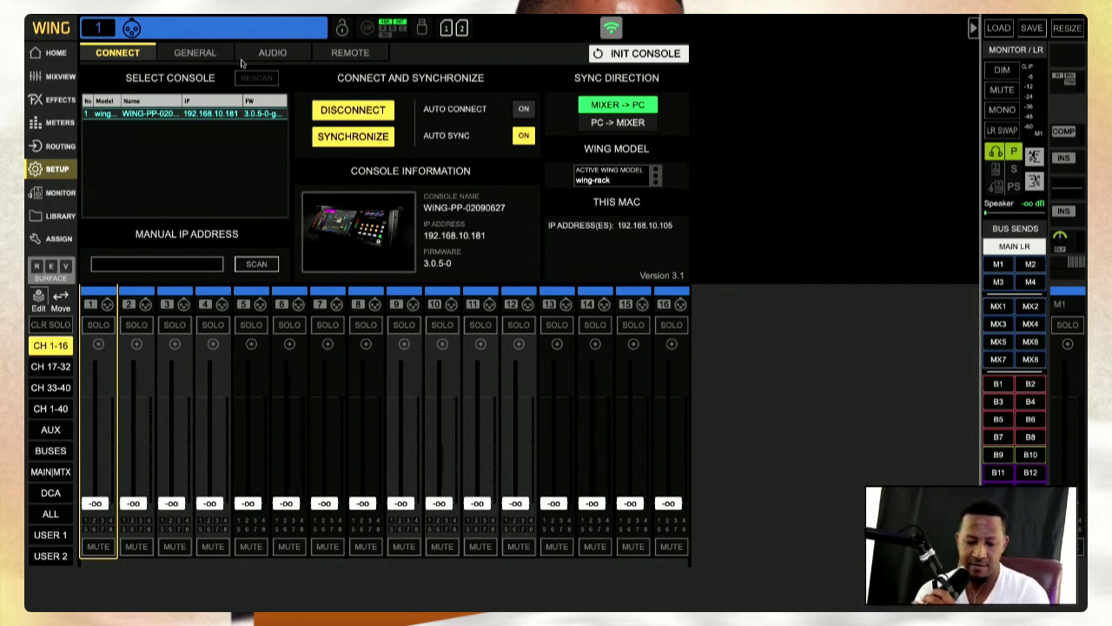
# Switch the 48V phantom power of channel 1 on and back off in its home view
pyautogui.click(61, 59)
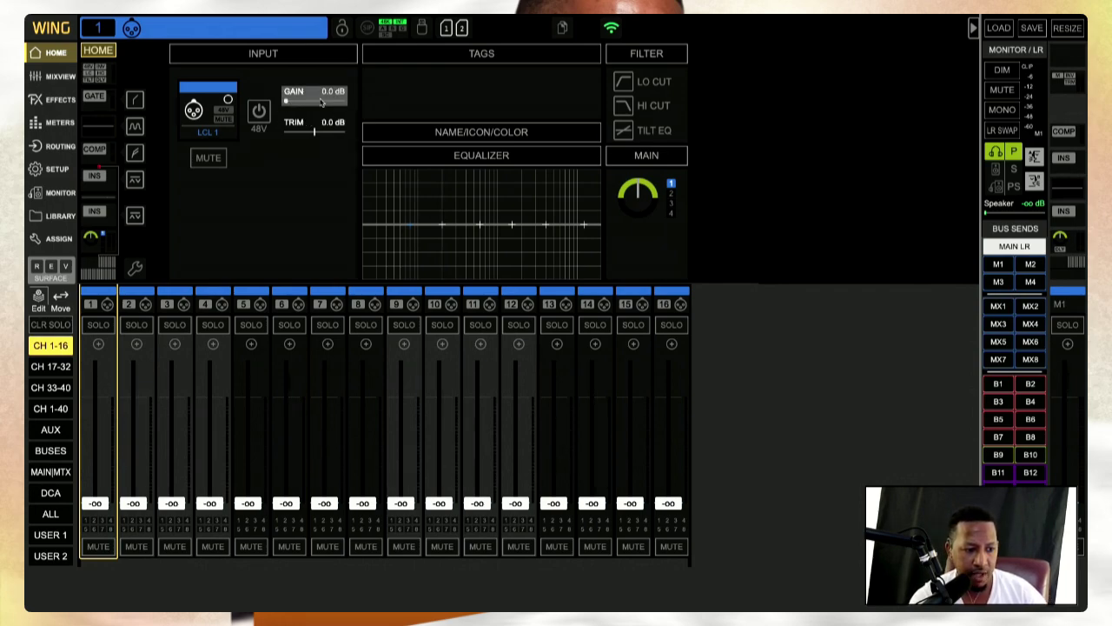
pyautogui.click(260, 113)
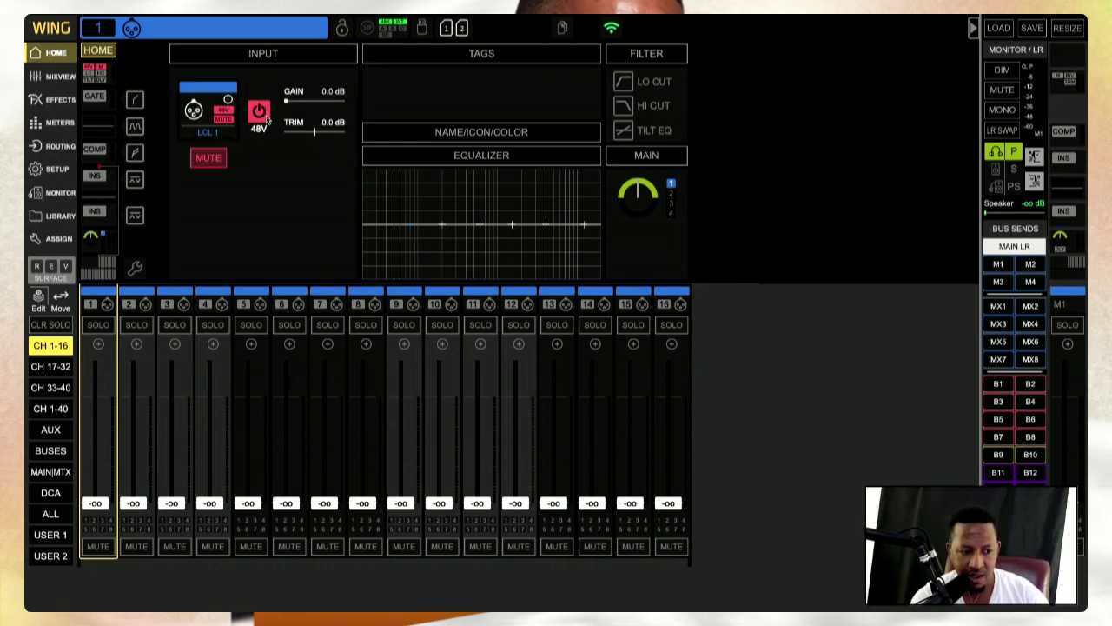
pyautogui.click(265, 119)
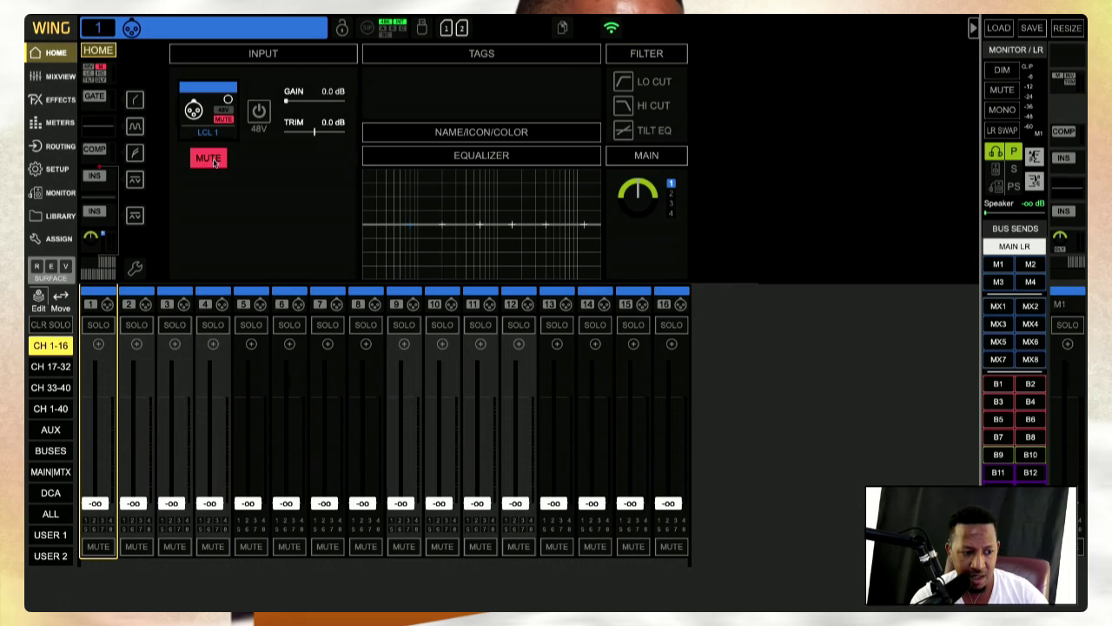
# Examine the main input selection for channel 1, including the local sources in the LOCAL IN group
pyautogui.click(227, 125)
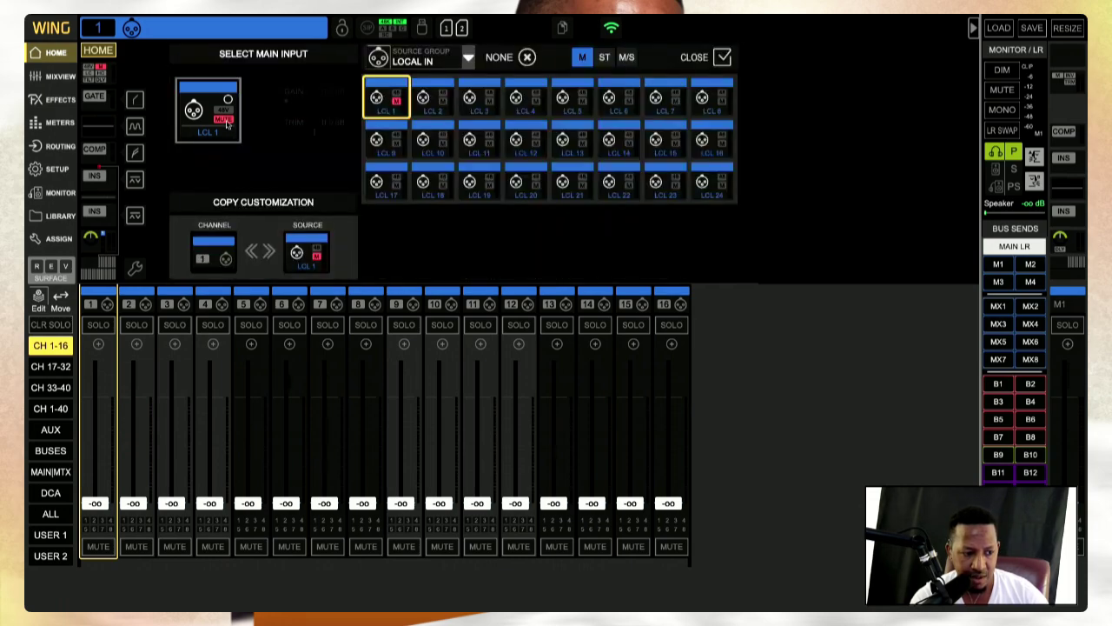
pyautogui.click(62, 55)
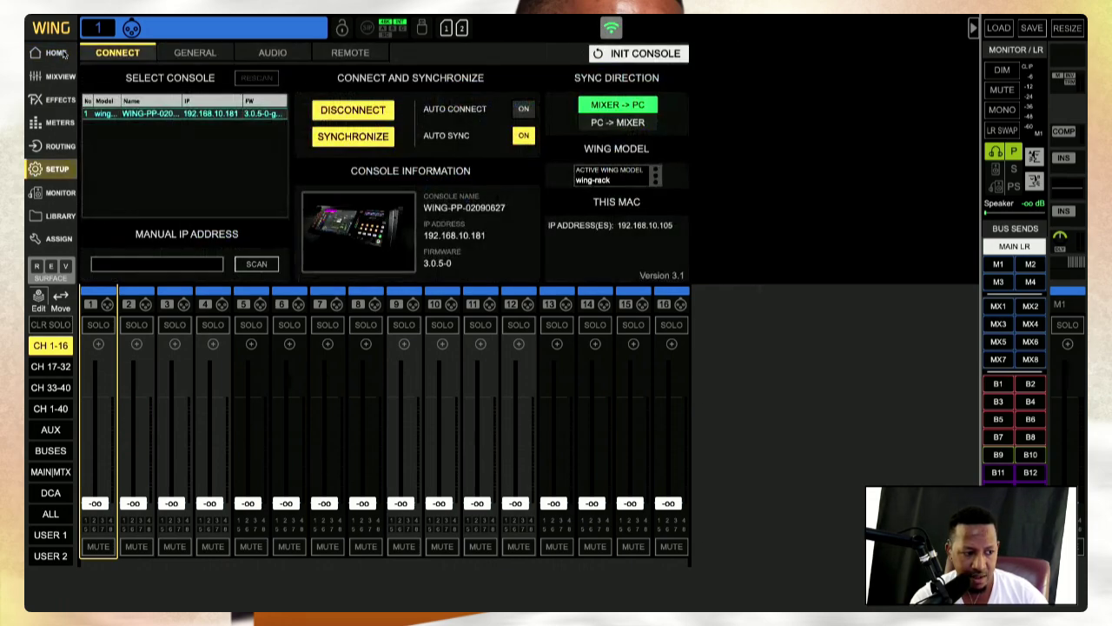
pyautogui.click(64, 56)
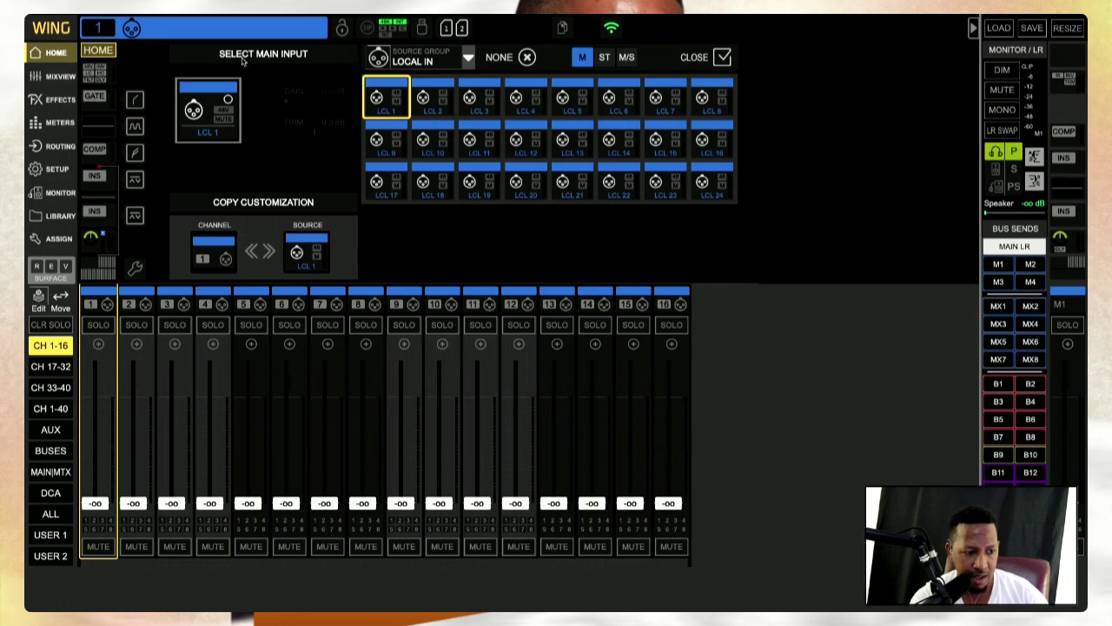
pyautogui.click(470, 60)
pyautogui.click(371, 102)
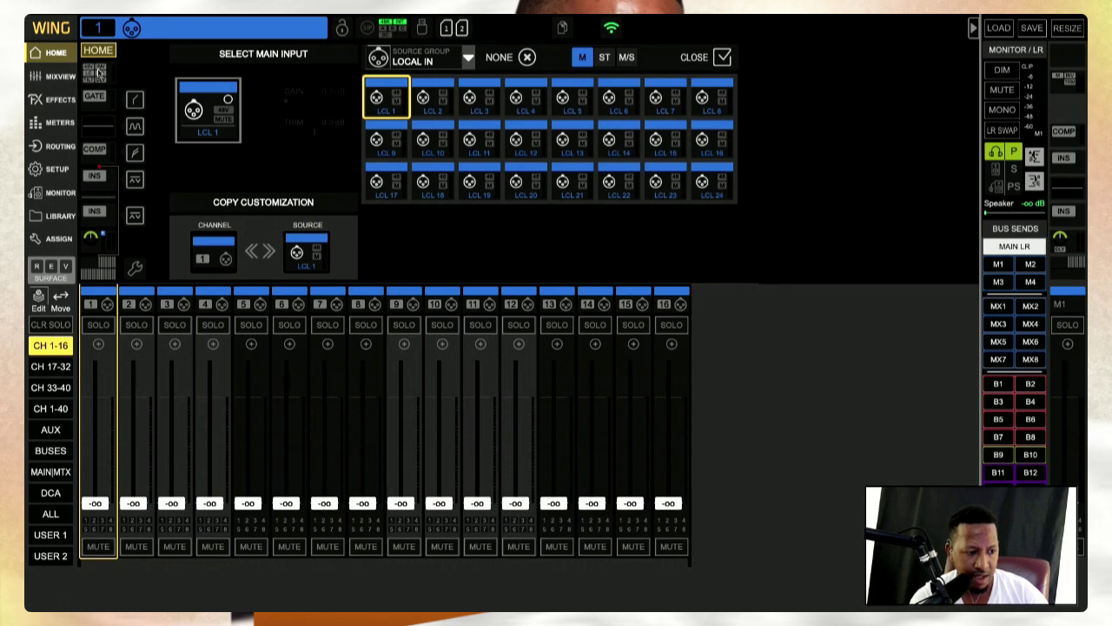
pyautogui.click(99, 74)
pyautogui.click(101, 49)
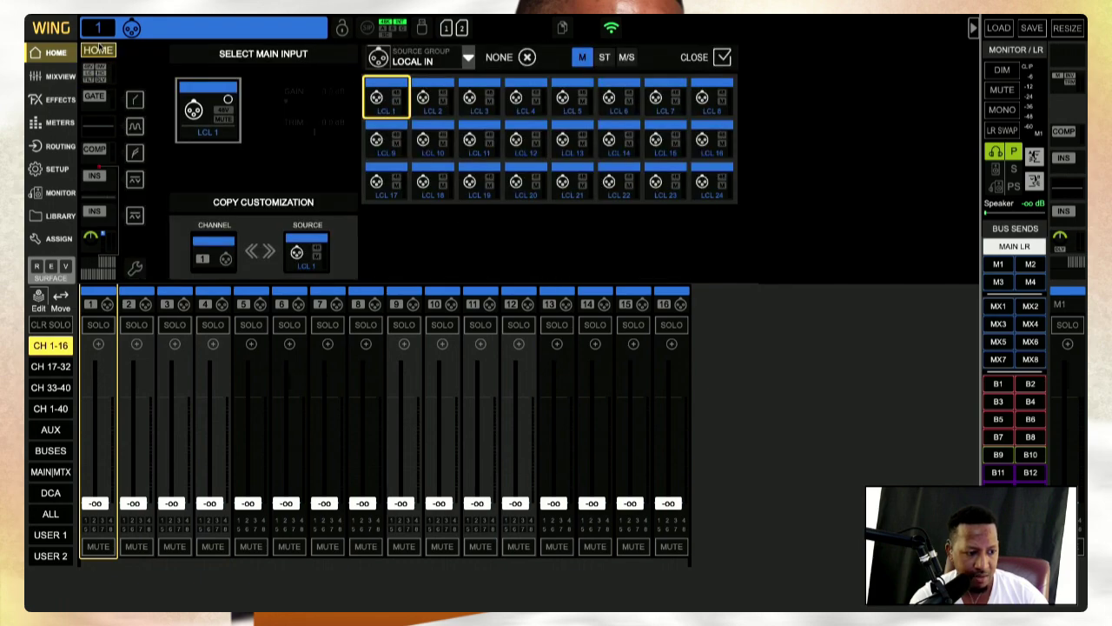
pyautogui.click(230, 110)
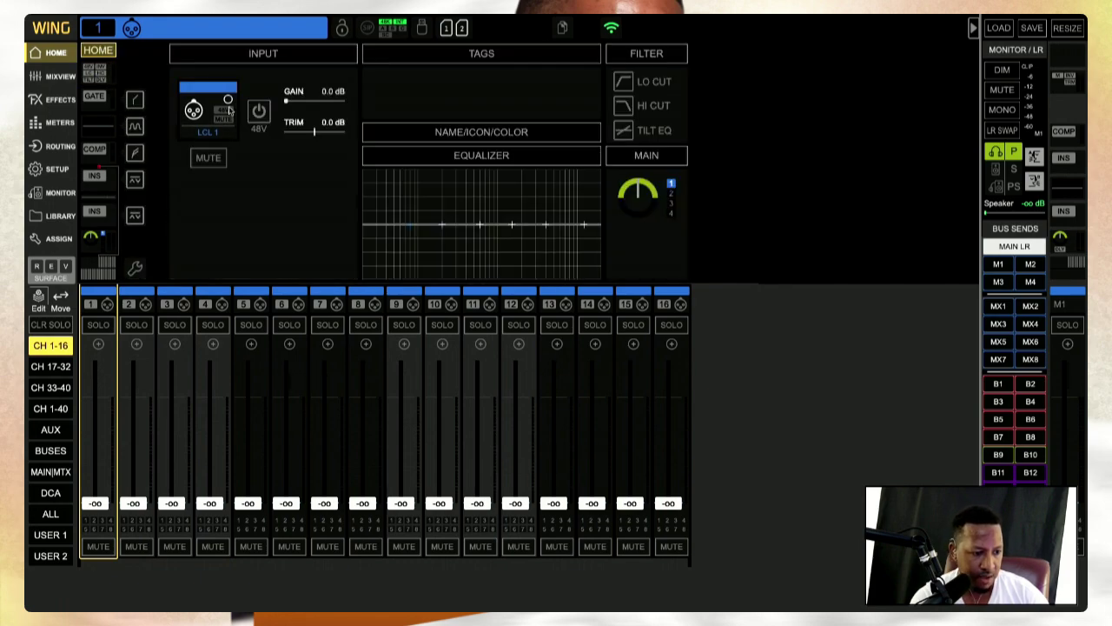
pyautogui.click(227, 110)
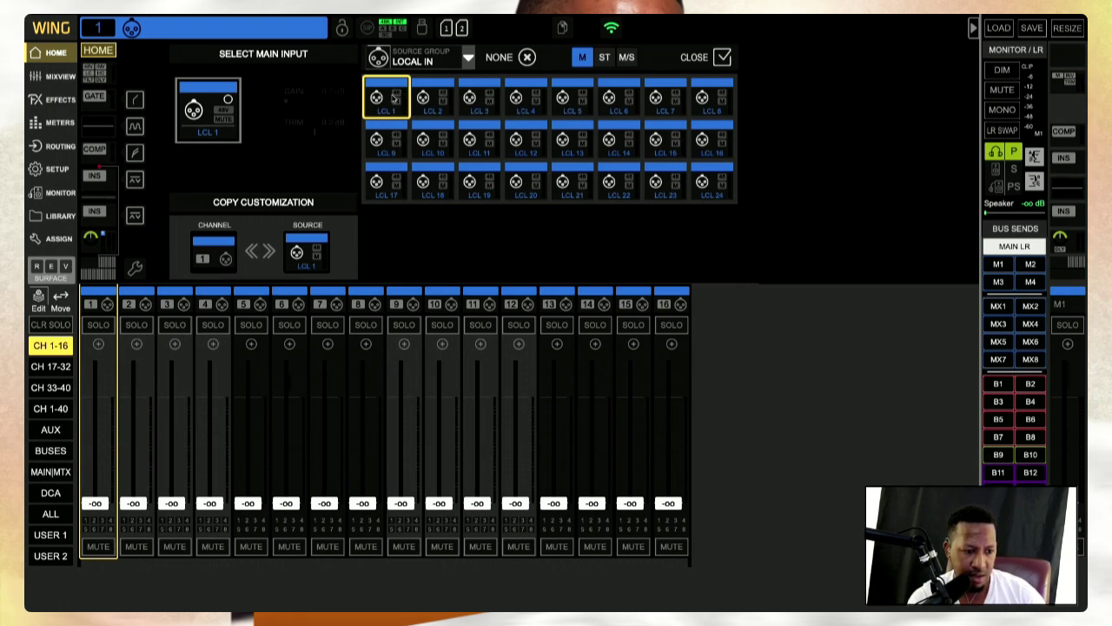
pyautogui.click(209, 106)
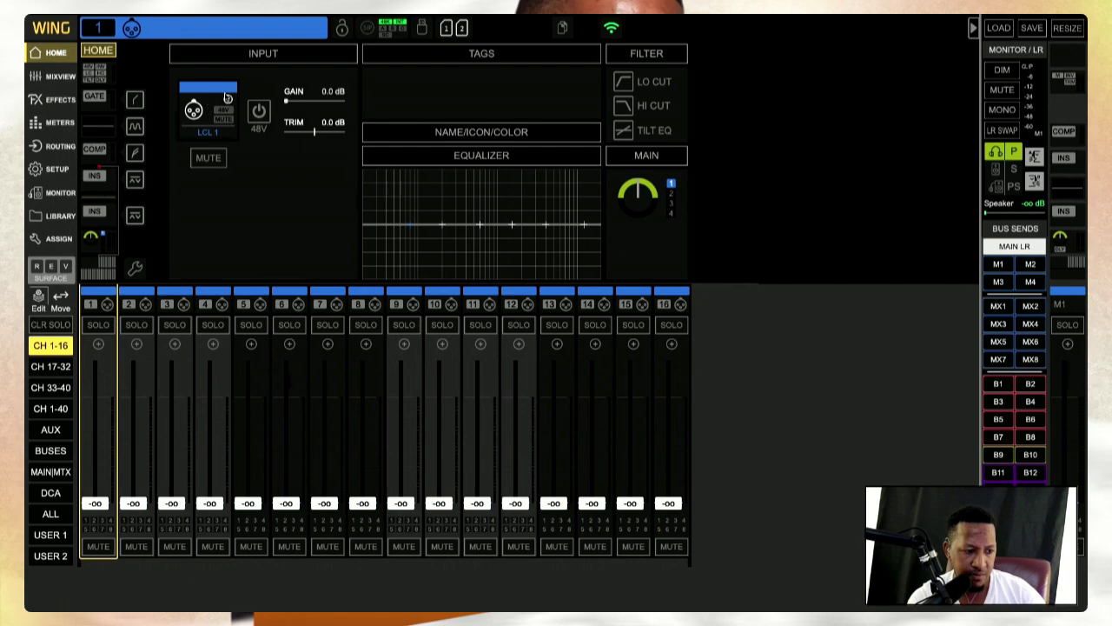
# Mute channel 1's LCL 1 input and unmute it again
pyautogui.click(214, 162)
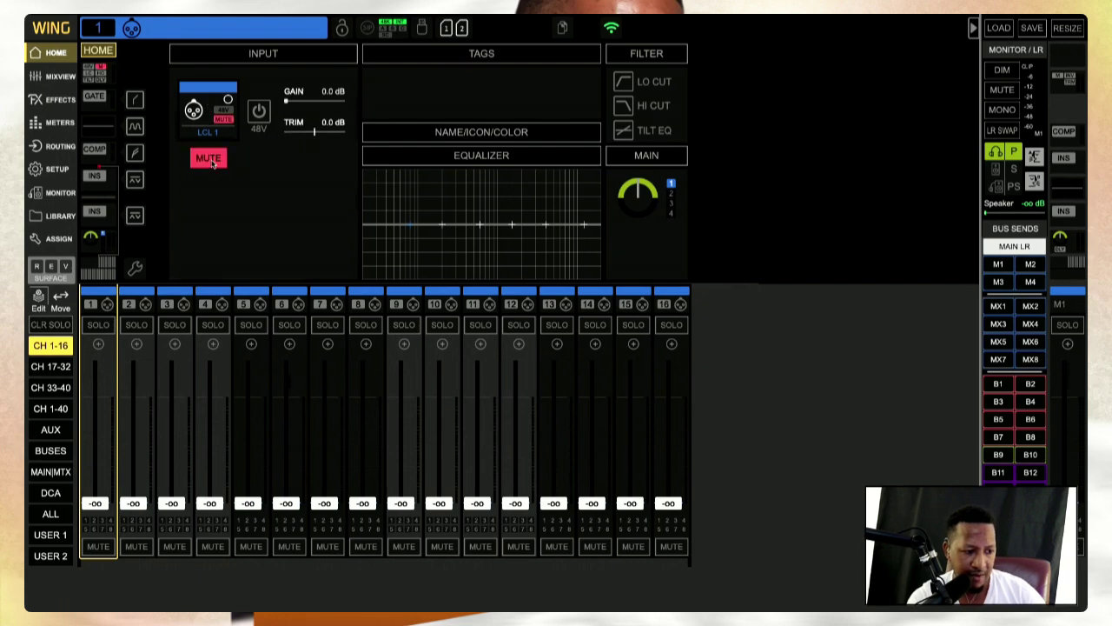
pyautogui.click(213, 162)
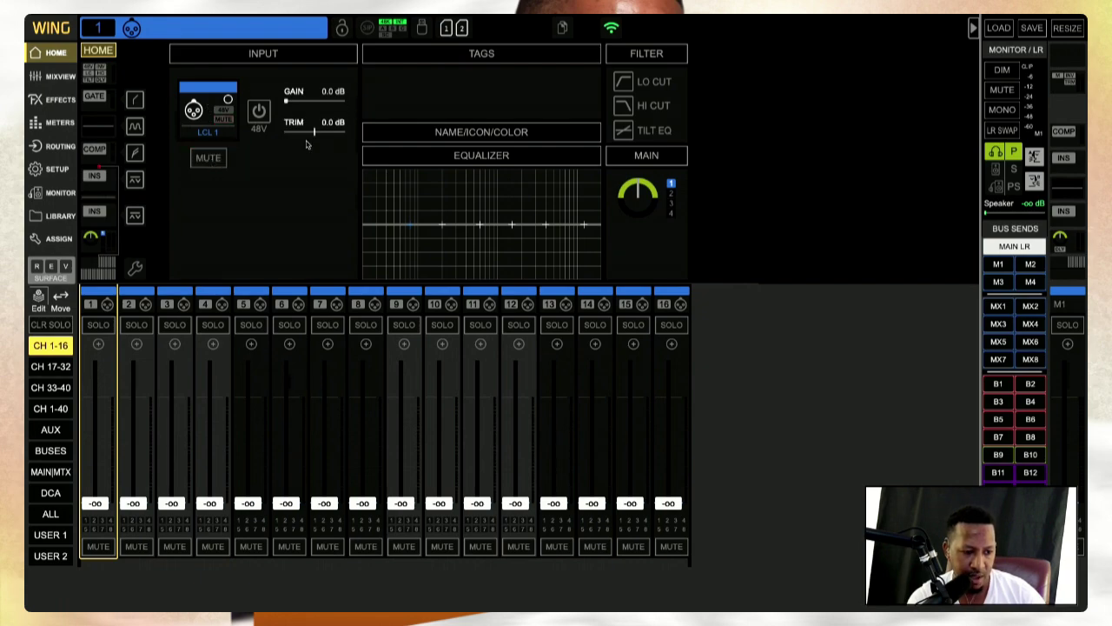
# Look over the tag assignments and the filter setup of channel 1
pyautogui.click(450, 60)
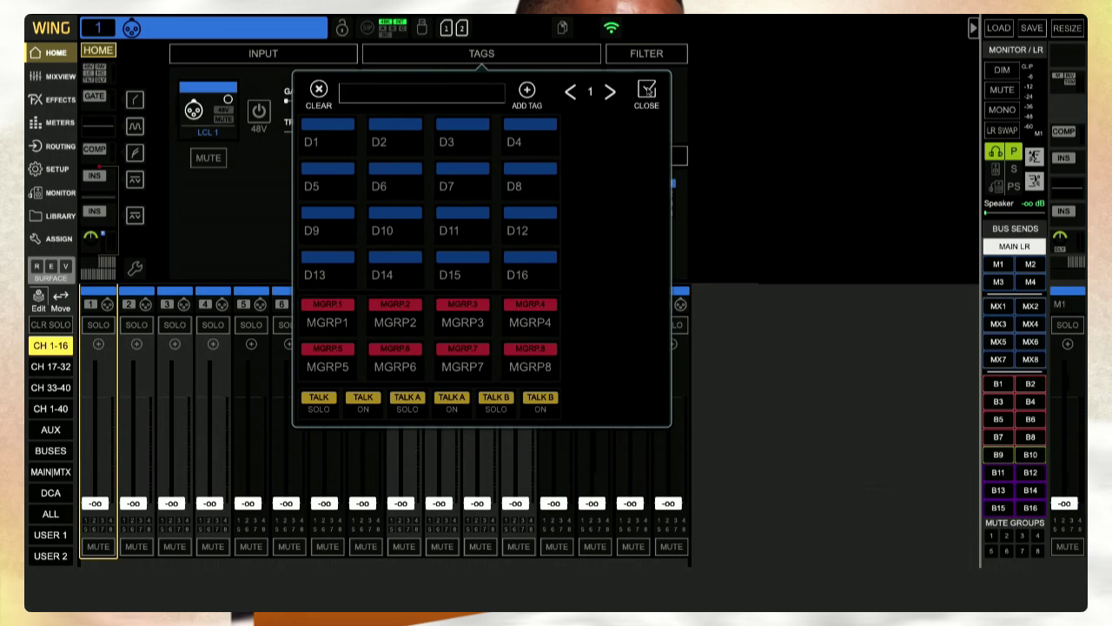
pyautogui.click(647, 92)
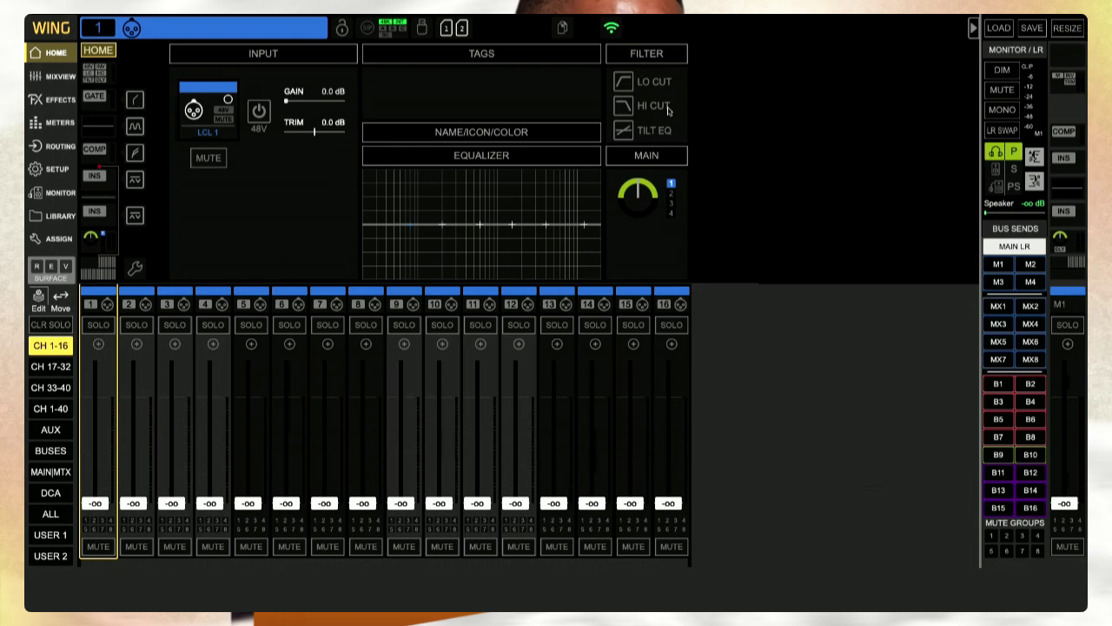
pyautogui.click(646, 55)
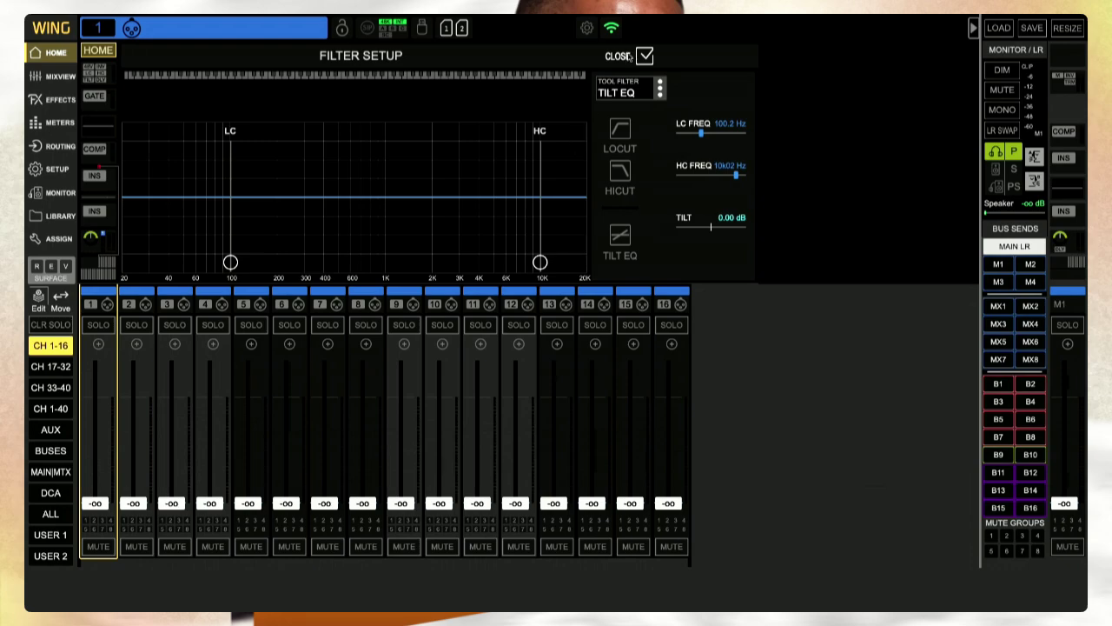
pyautogui.click(646, 56)
# Enable channel 1's low cut filter, view it in the equalizer, and switch it back off
pyautogui.click(639, 83)
pyautogui.click(639, 82)
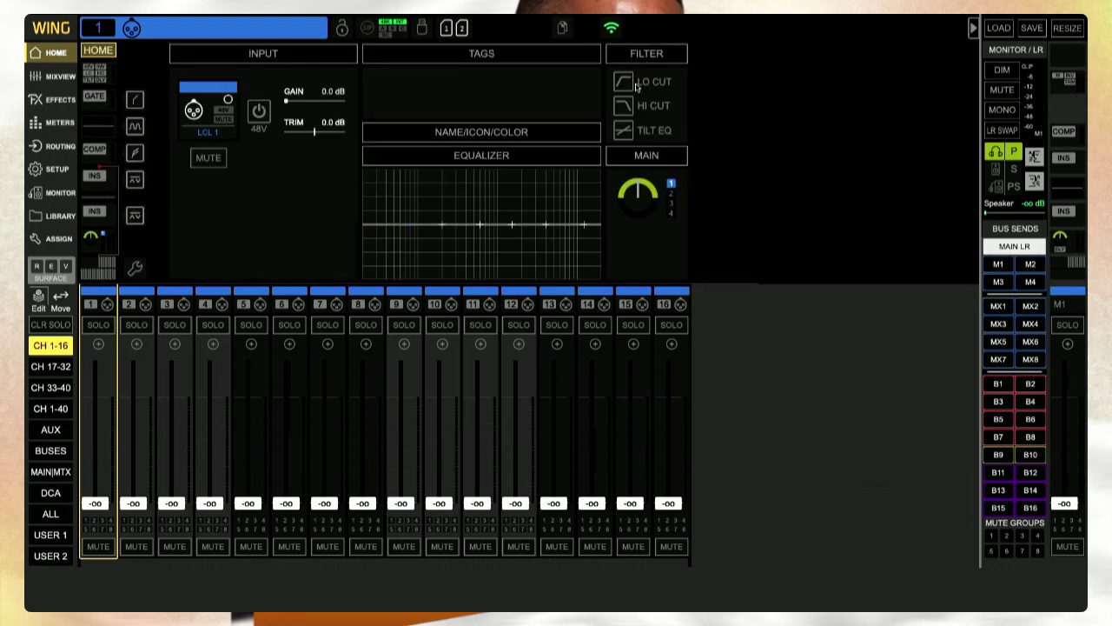
pyautogui.click(638, 83)
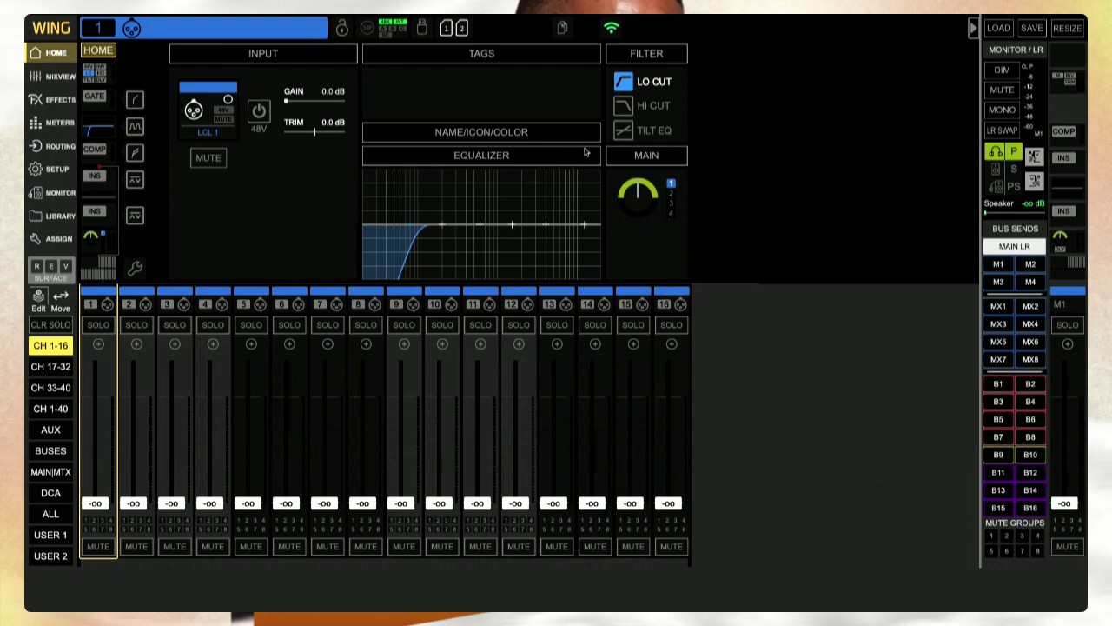
pyautogui.click(423, 235)
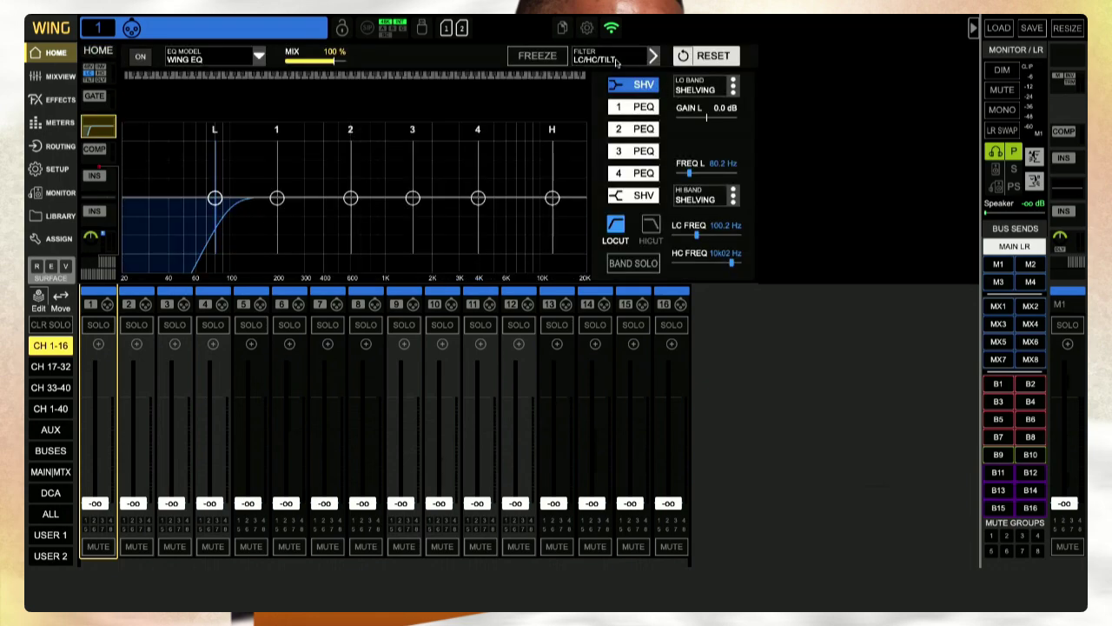
pyautogui.click(615, 226)
pyautogui.click(615, 226)
pyautogui.click(616, 226)
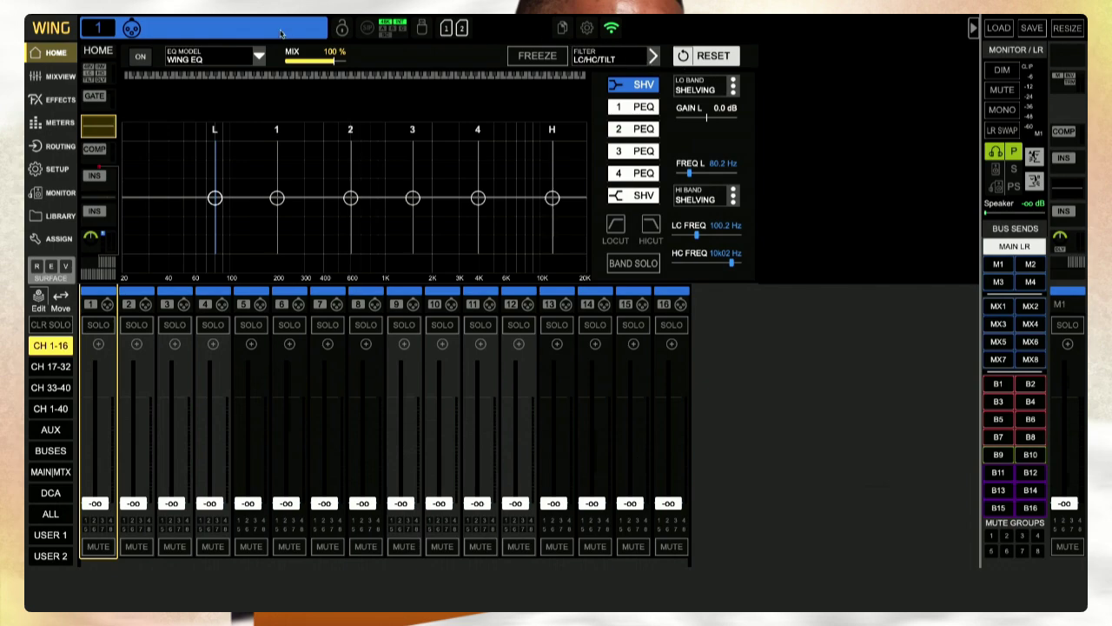
pyautogui.click(107, 51)
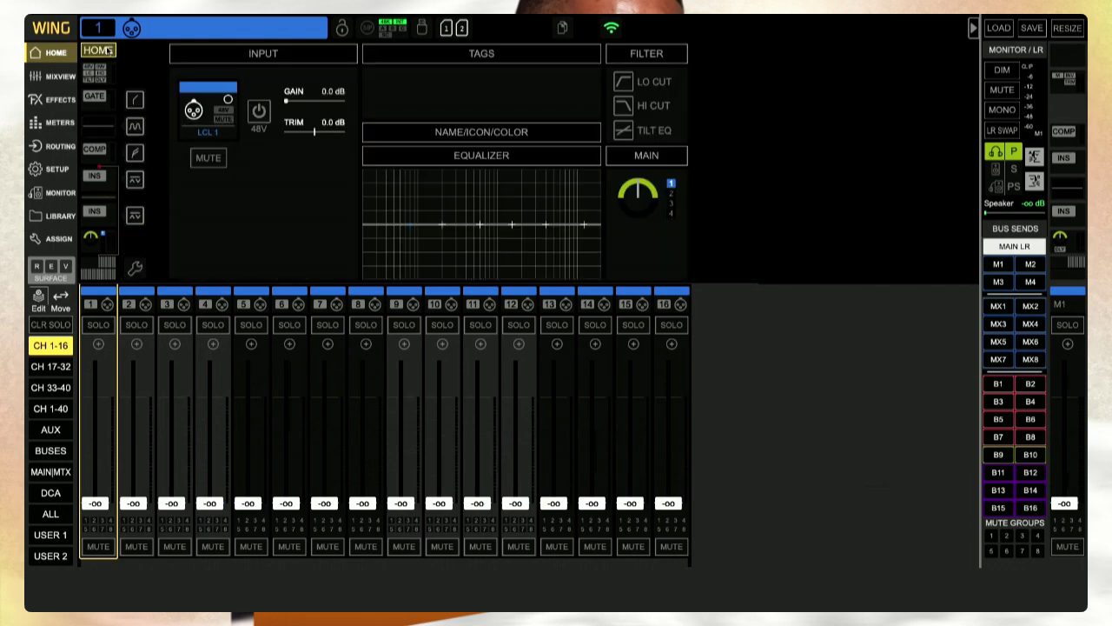
pyautogui.click(98, 126)
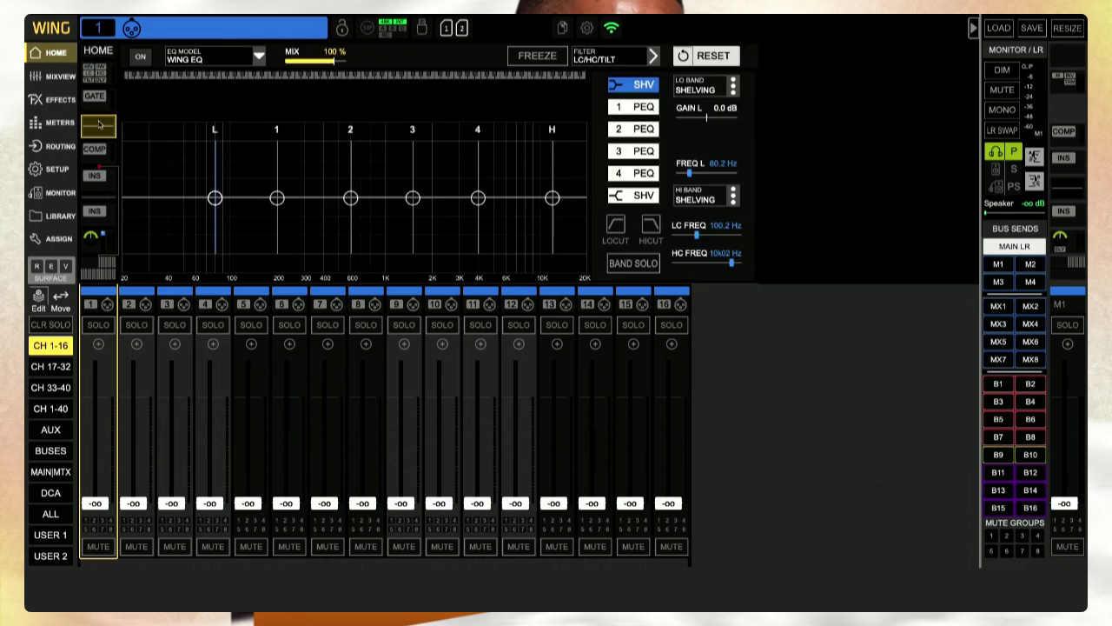
pyautogui.click(98, 52)
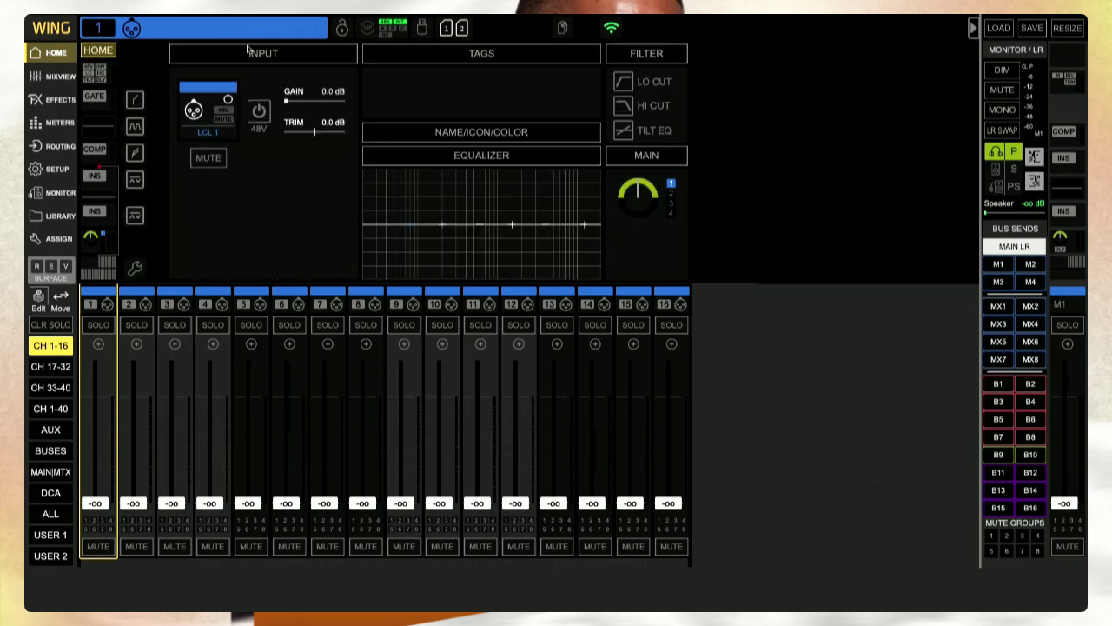
# Name channel 1 "Microphone" in its name, icon and color settings
pyautogui.click(508, 131)
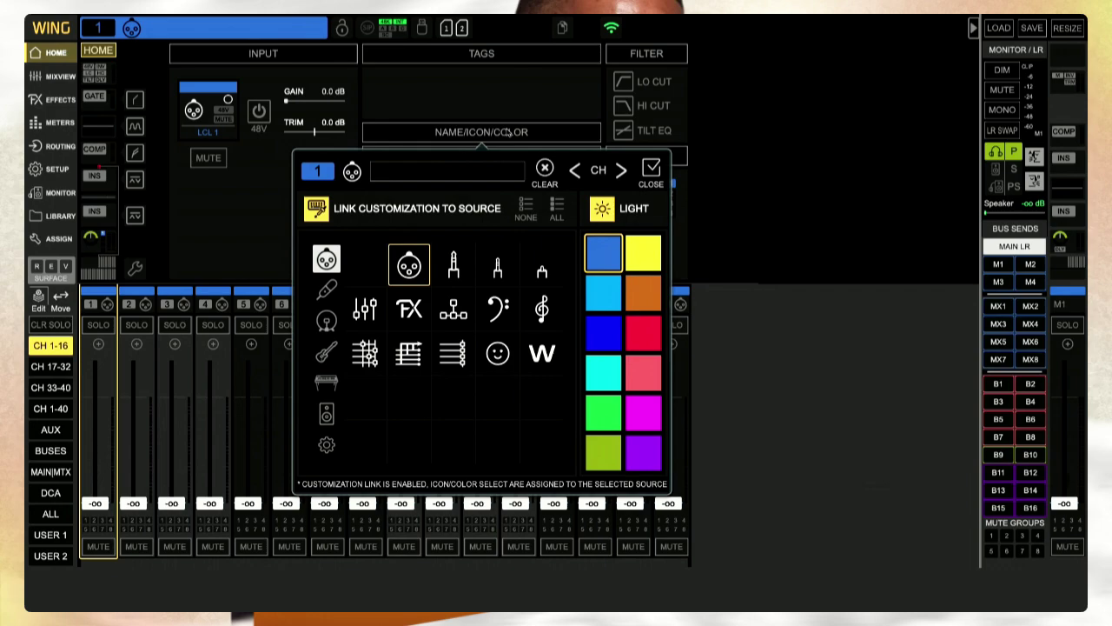
pyautogui.click(428, 173)
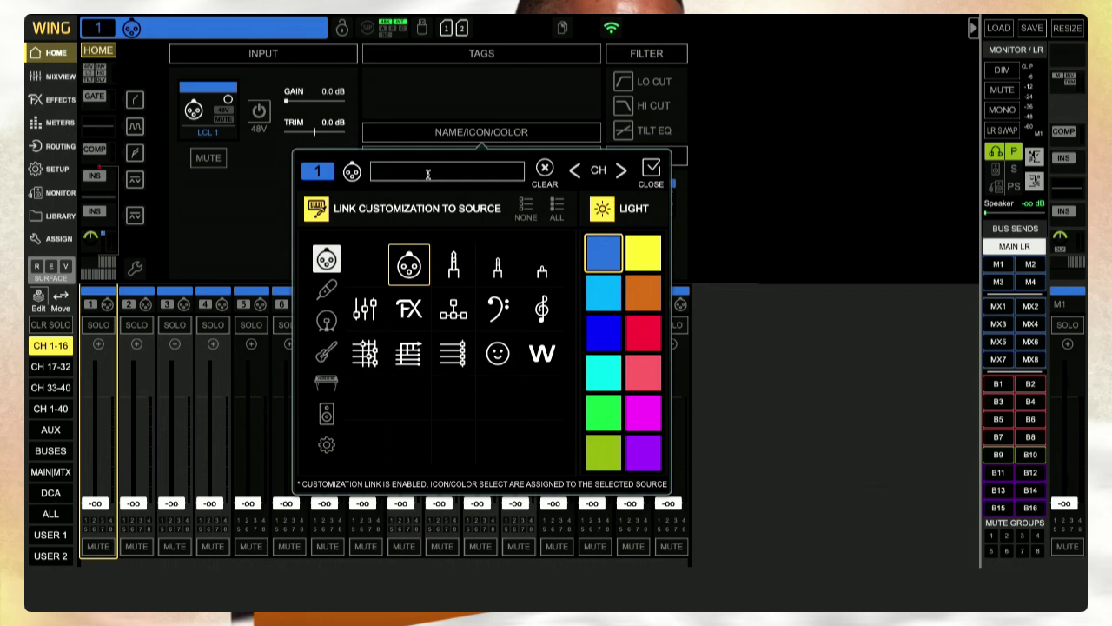
pyautogui.write('Microphone')
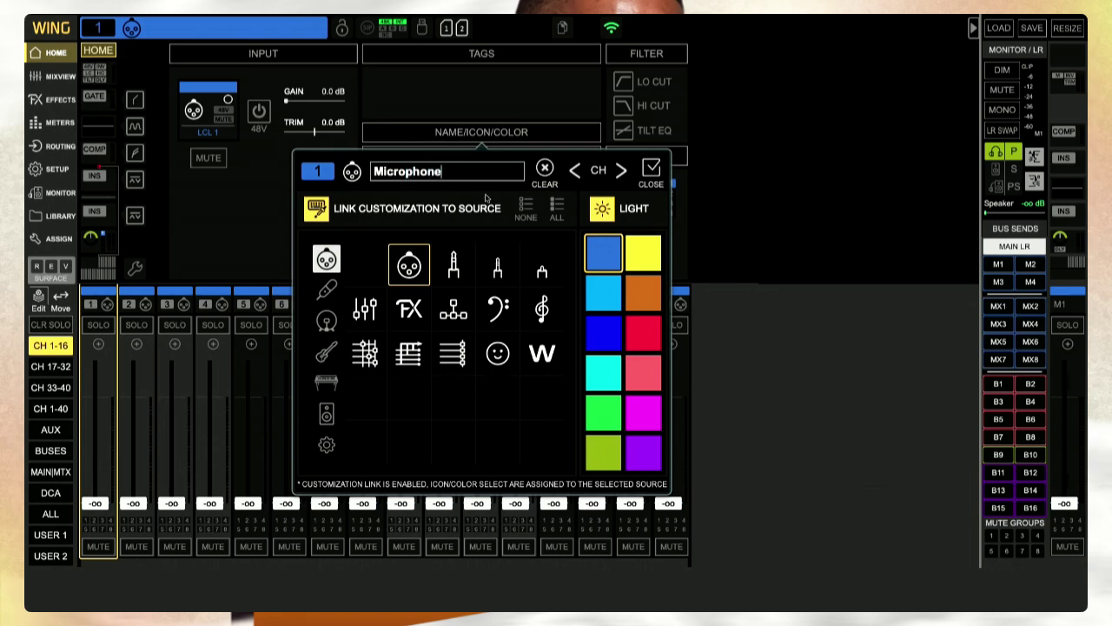
# Give channel 1 the gooseneck desk microphone icon from the microphone icon category
pyautogui.click(327, 290)
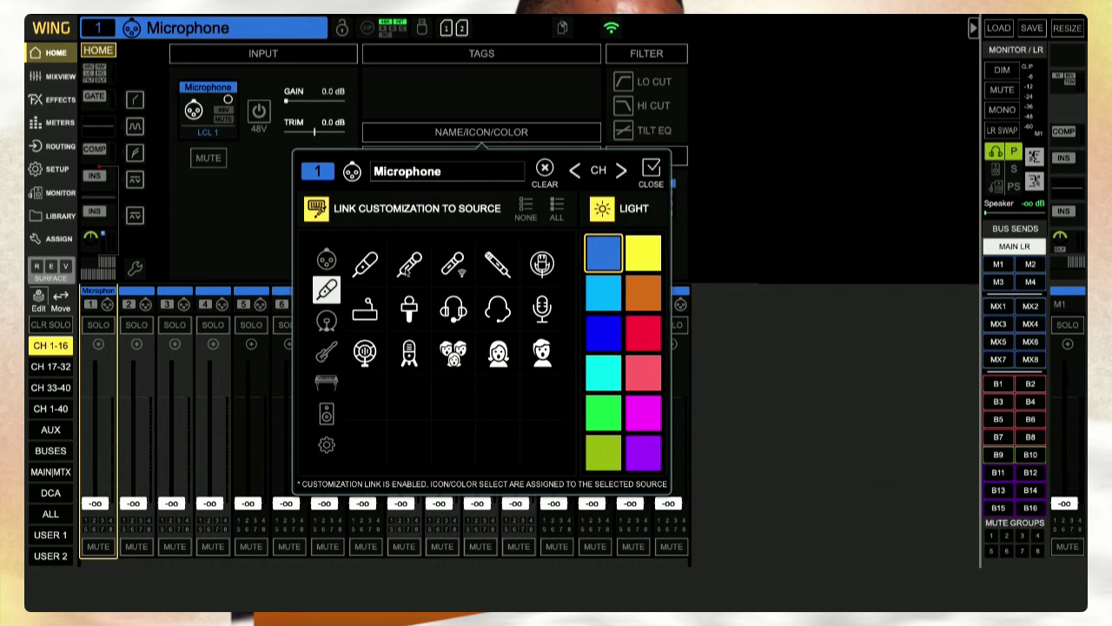
pyautogui.click(368, 320)
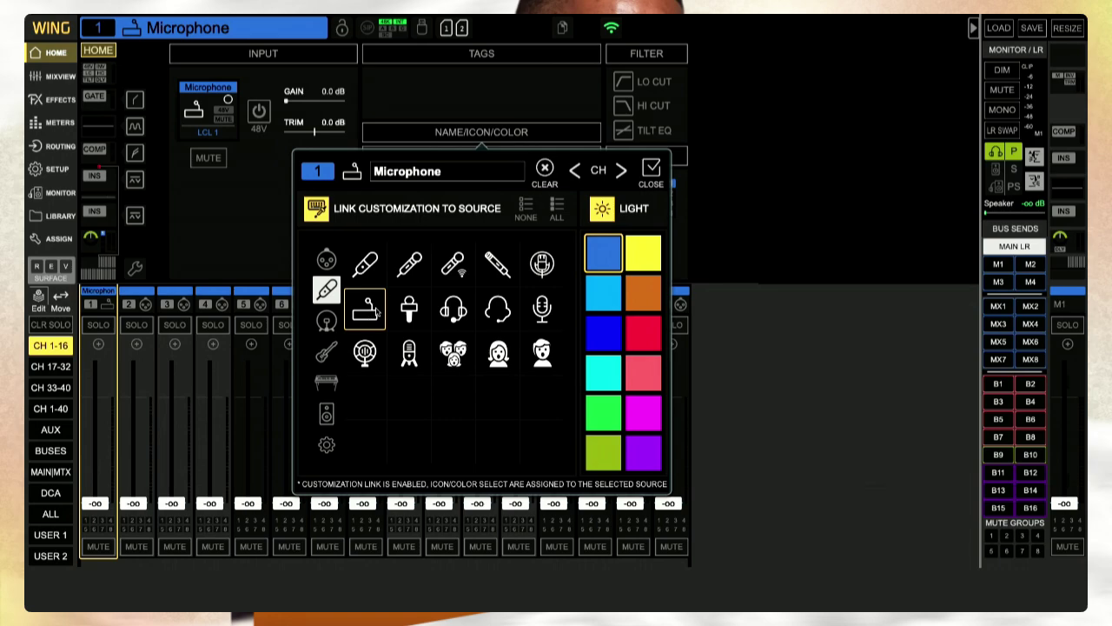
pyautogui.click(427, 261)
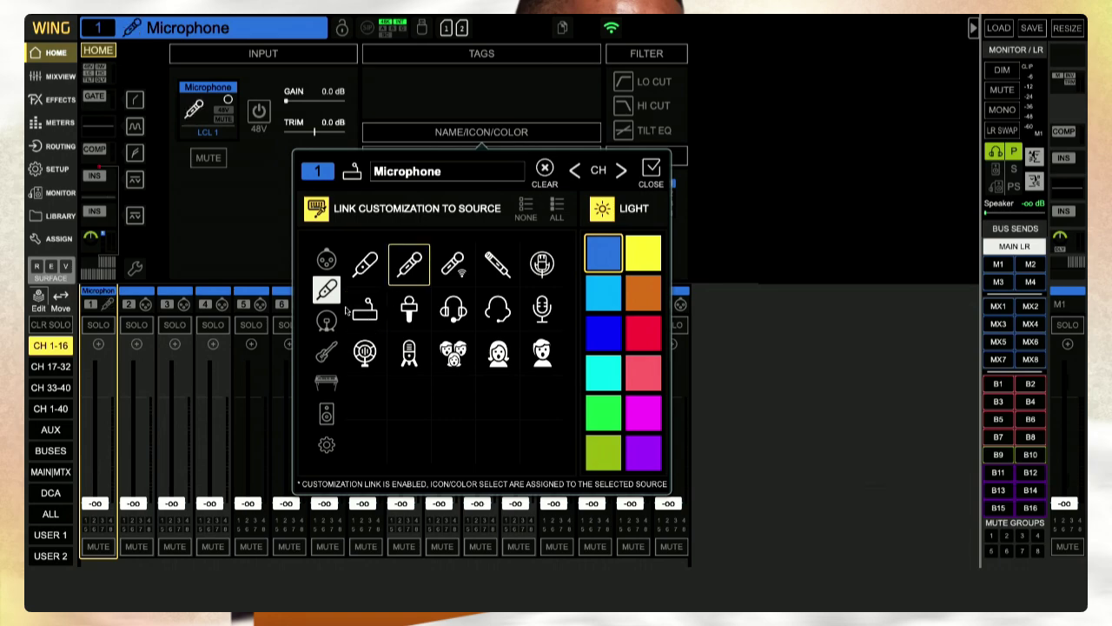
pyautogui.click(372, 302)
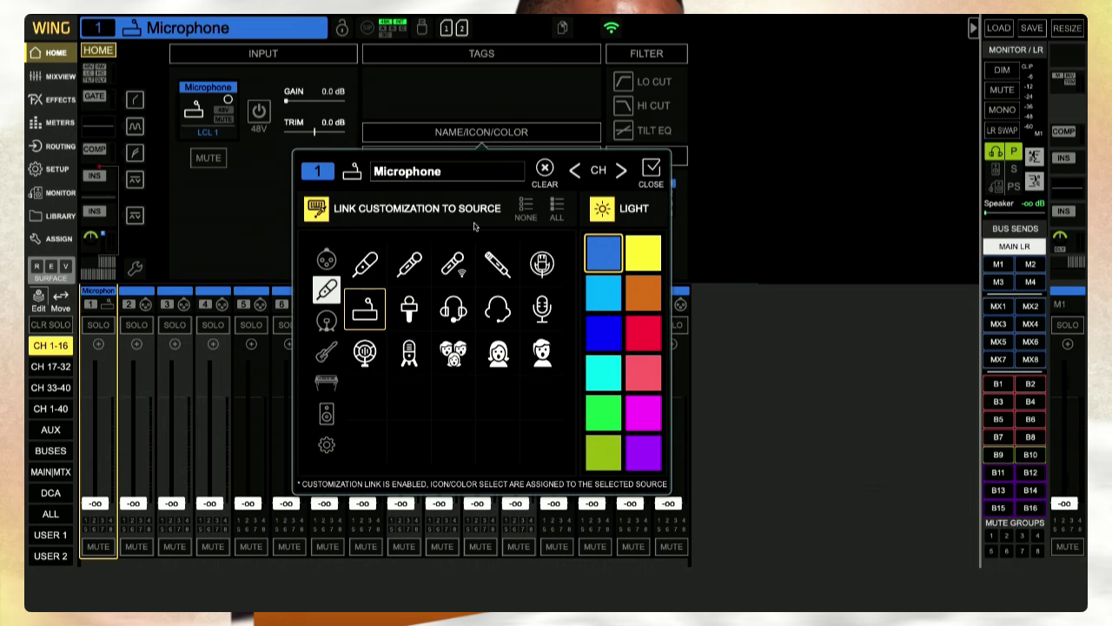
# Try several colors for channel 1, including light blue, dark blue and red, and settle on yellow
pyautogui.click(641, 259)
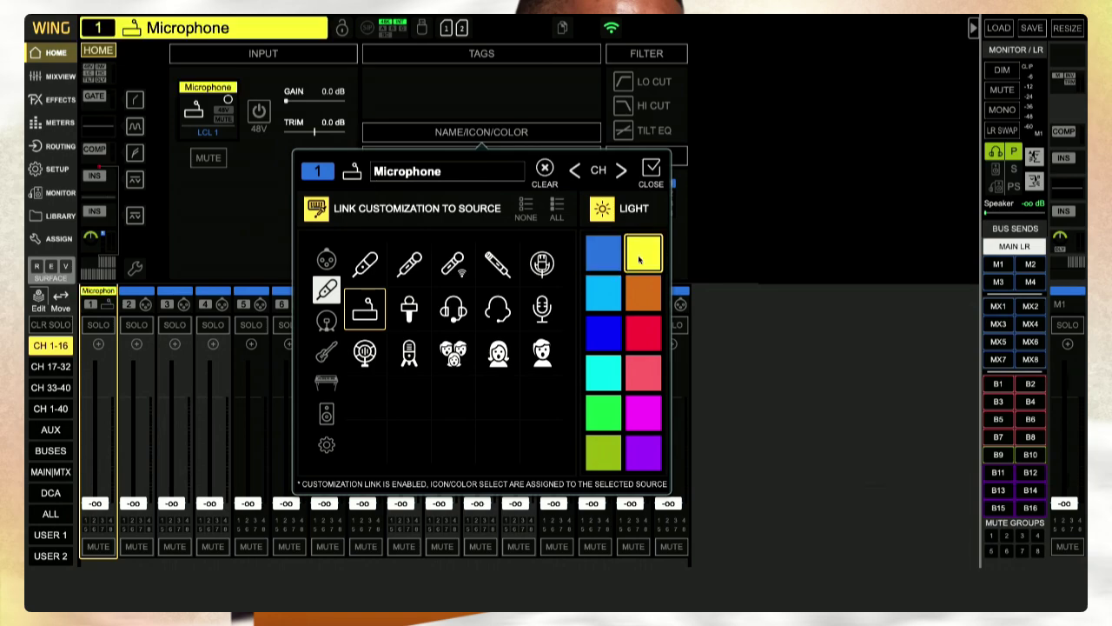
pyautogui.click(607, 283)
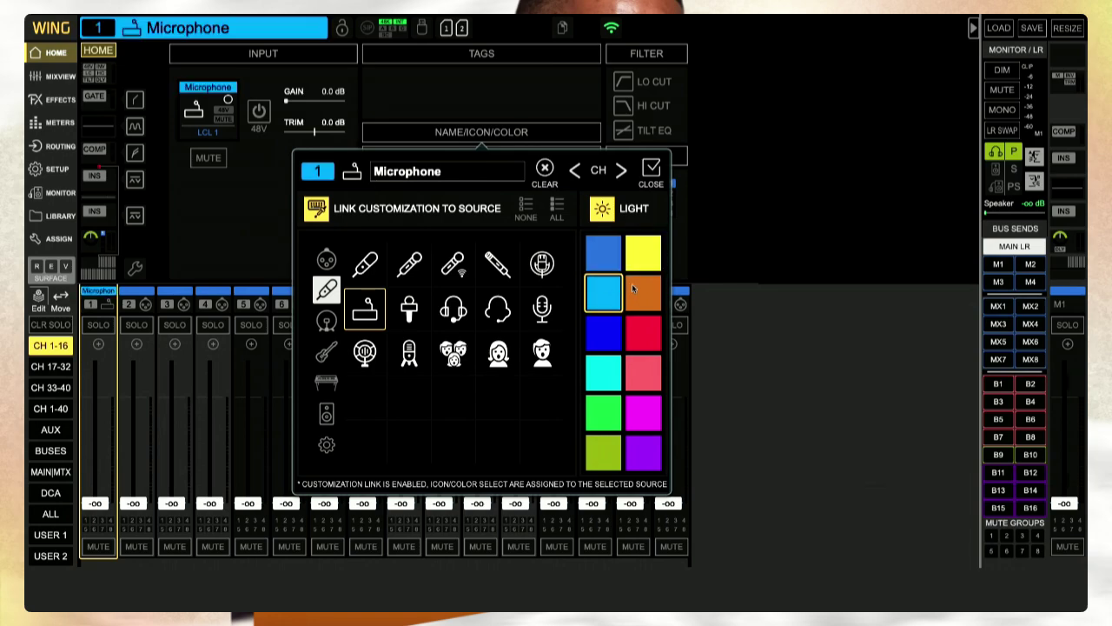
pyautogui.click(635, 288)
pyautogui.click(614, 336)
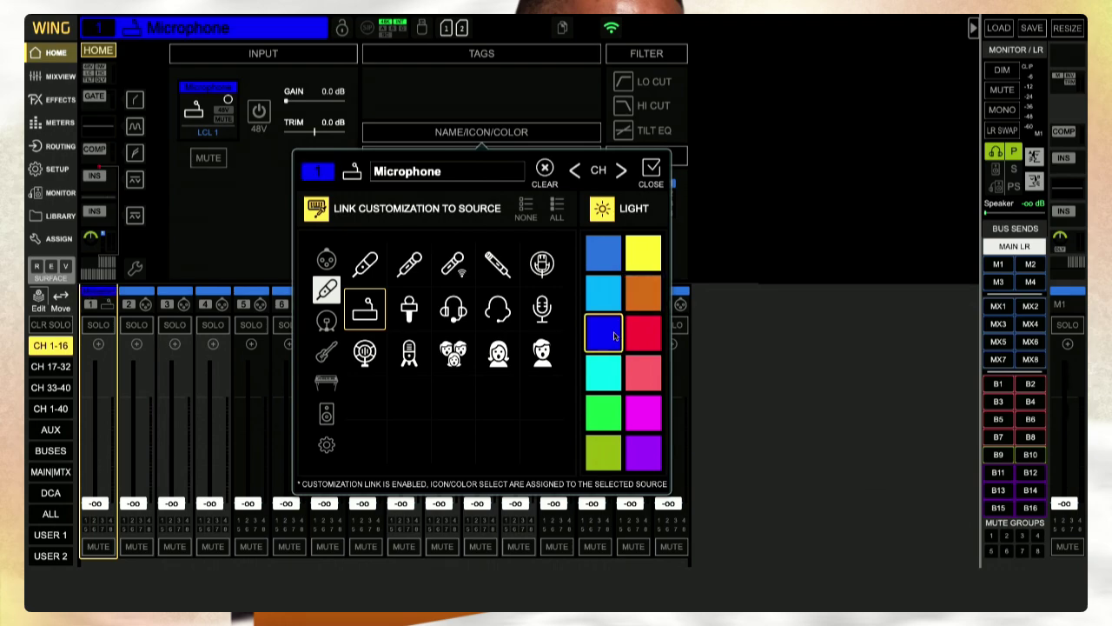
pyautogui.click(631, 337)
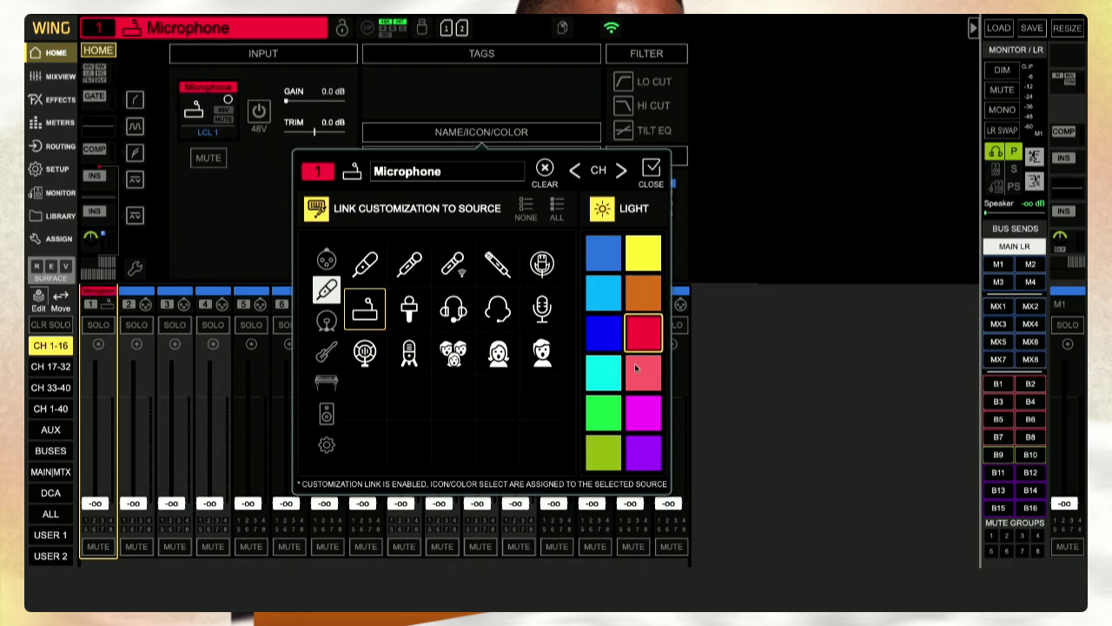
pyautogui.click(643, 256)
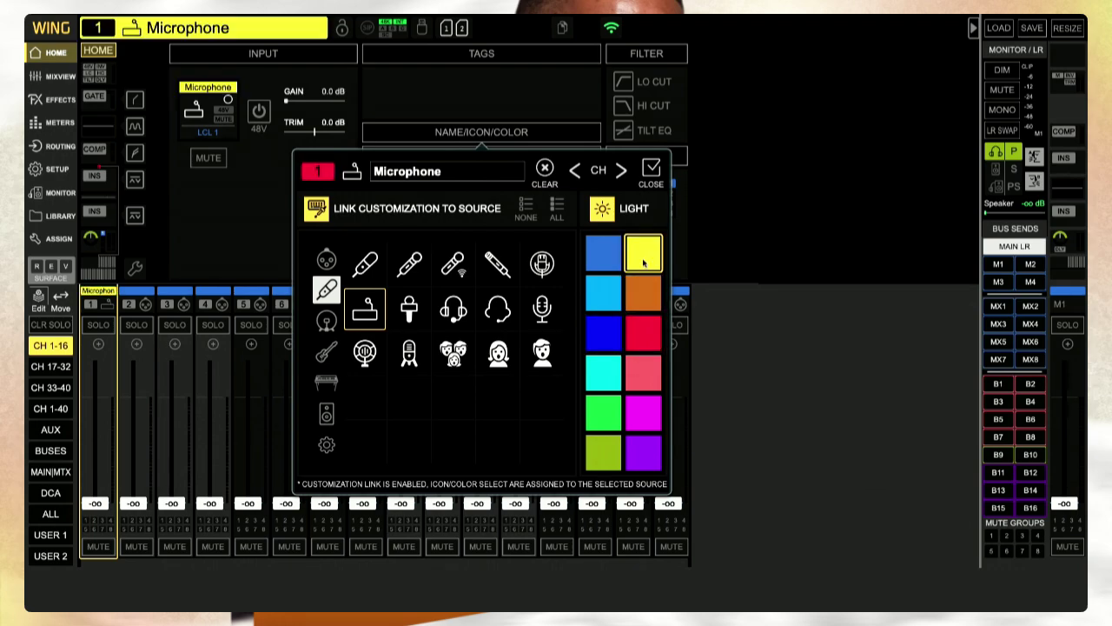
# Switch channel 1's light off and on several times, leaving it on
pyautogui.click(605, 210)
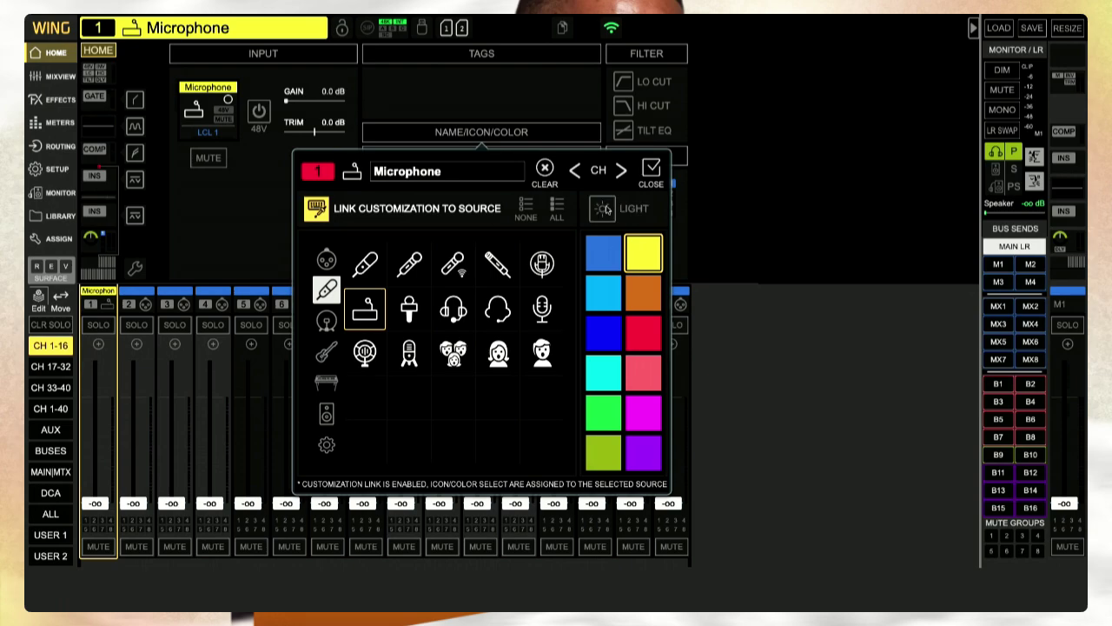
pyautogui.click(607, 209)
pyautogui.click(607, 210)
pyautogui.click(607, 209)
pyautogui.click(607, 210)
pyautogui.click(607, 210)
pyautogui.click(607, 209)
pyautogui.click(606, 209)
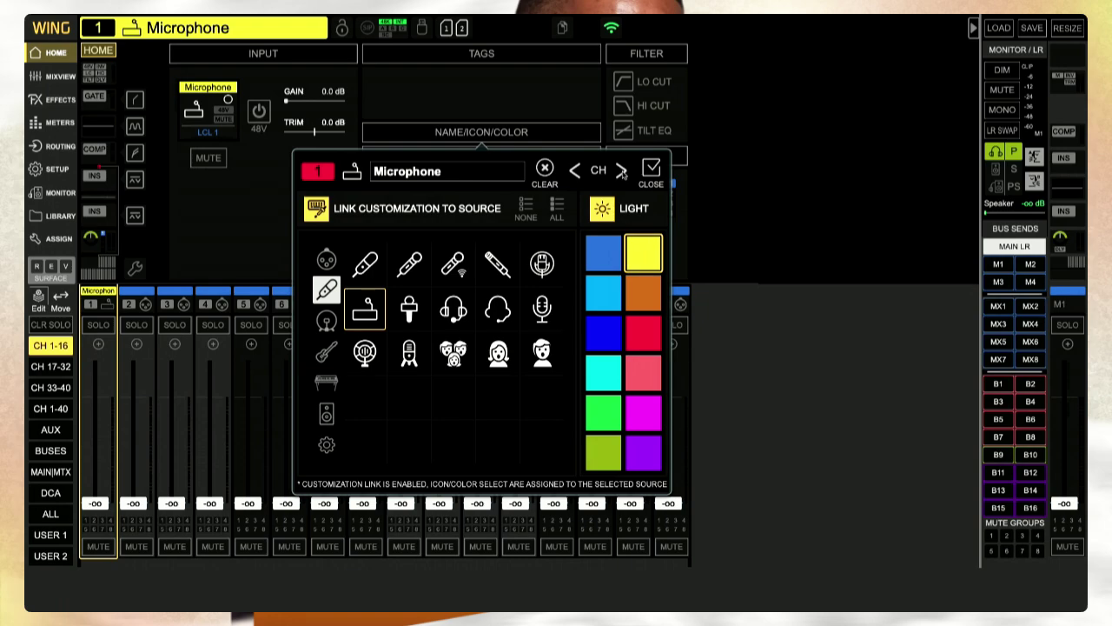
# Go to channel 2's customization settings and name the channel "Keys"
pyautogui.click(621, 170)
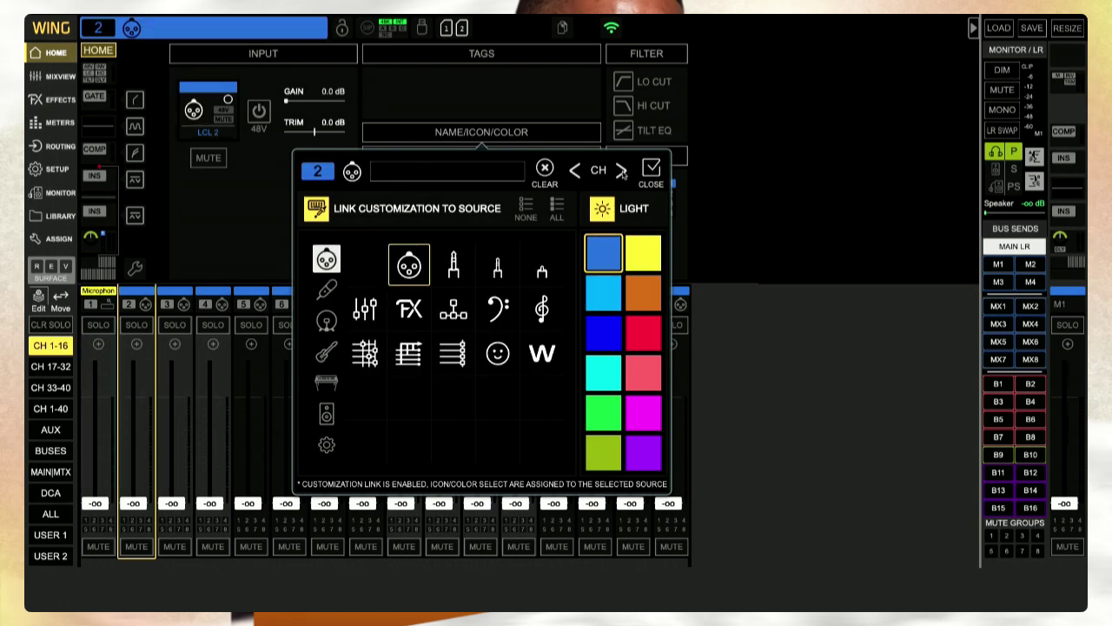
pyautogui.click(445, 170)
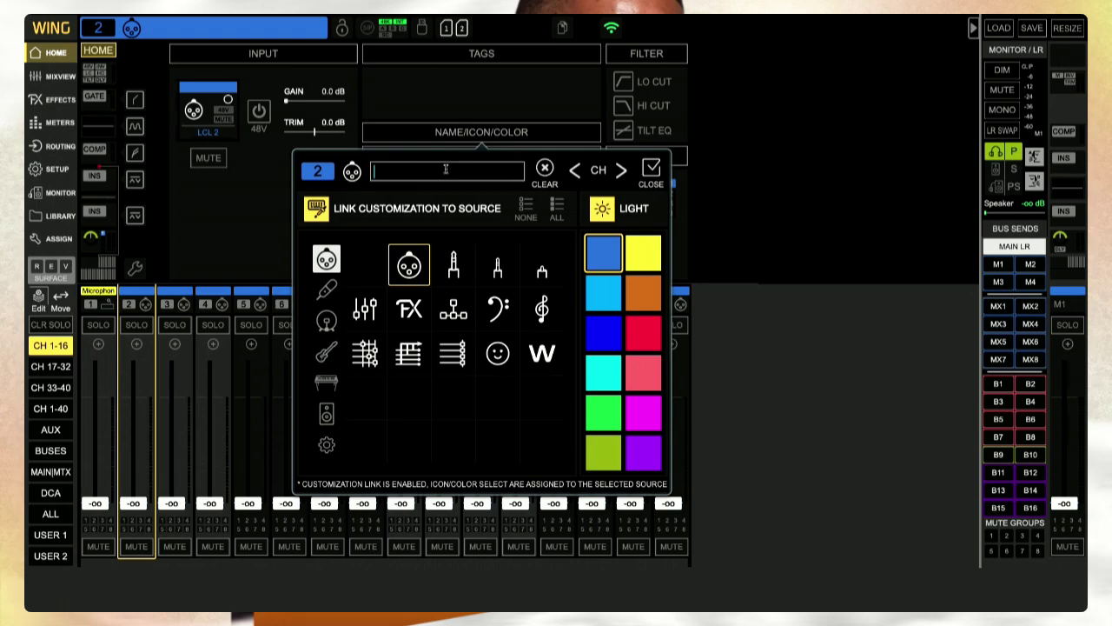
pyautogui.write('M')
pyautogui.press('BackSpace')
pyautogui.write('Keys')
# Give channel 2 a synthesizer icon from the keyboard category, try light blue, settle on green, and close the customization settings
pyautogui.click(326, 383)
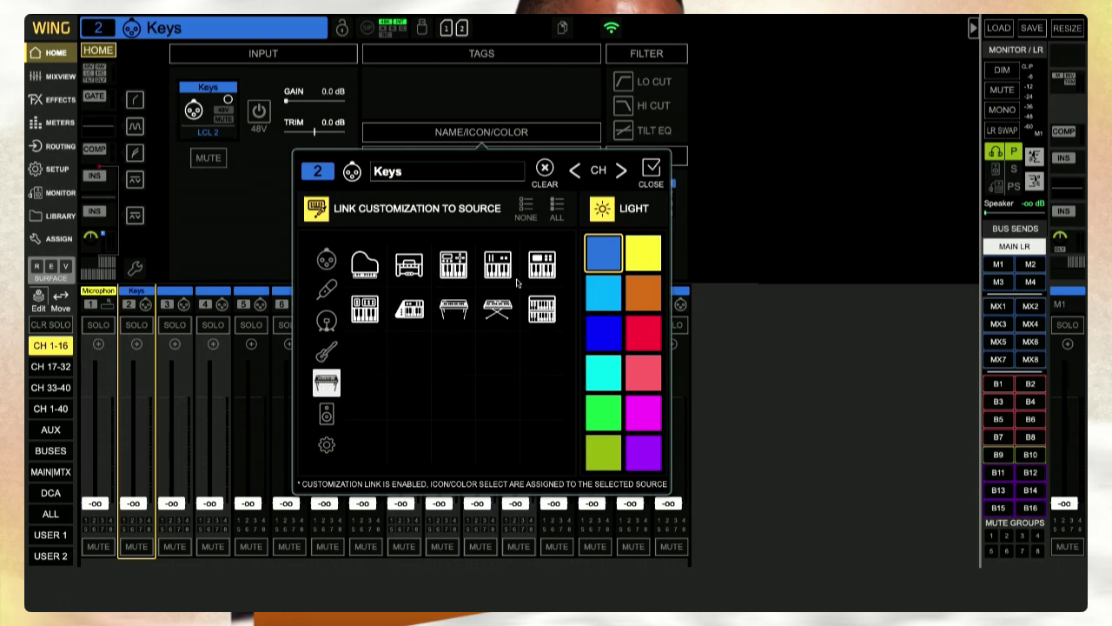
pyautogui.click(454, 265)
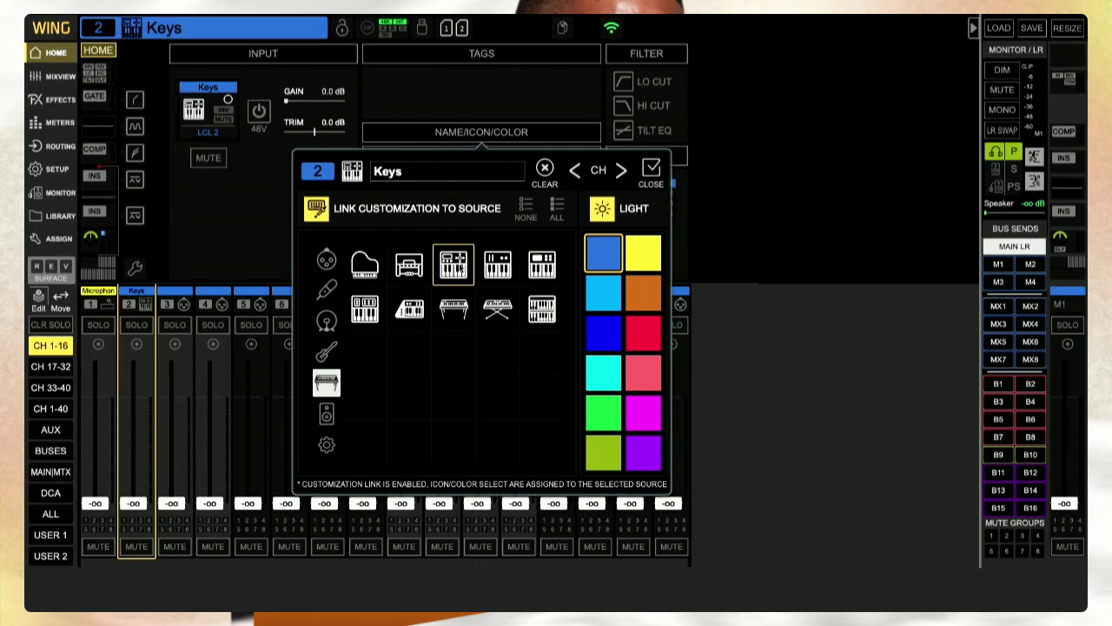
pyautogui.click(599, 299)
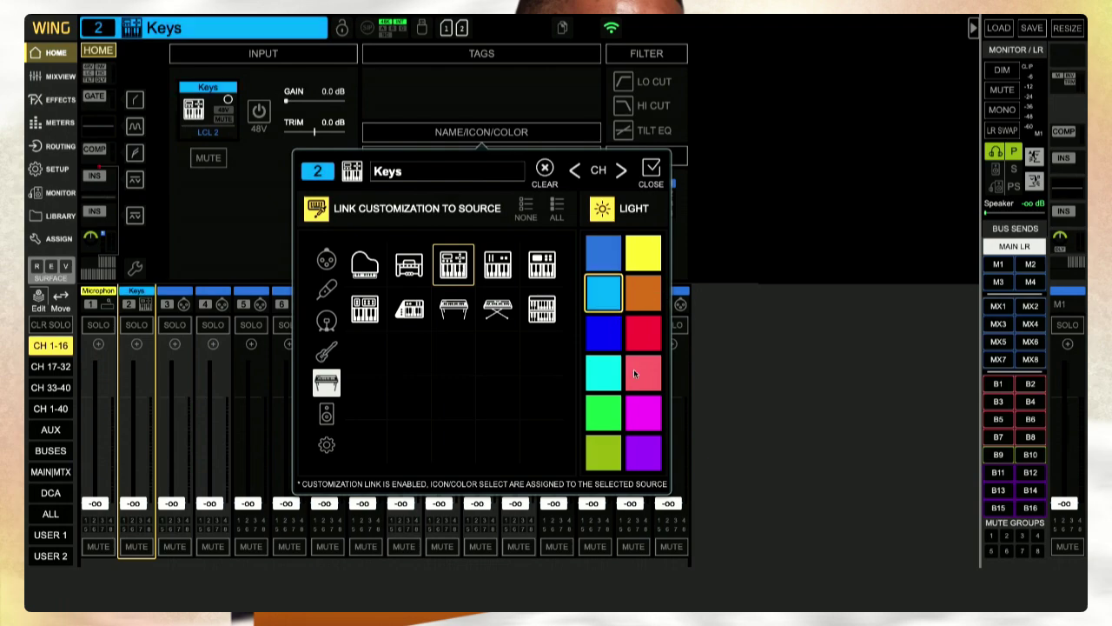
pyautogui.click(612, 416)
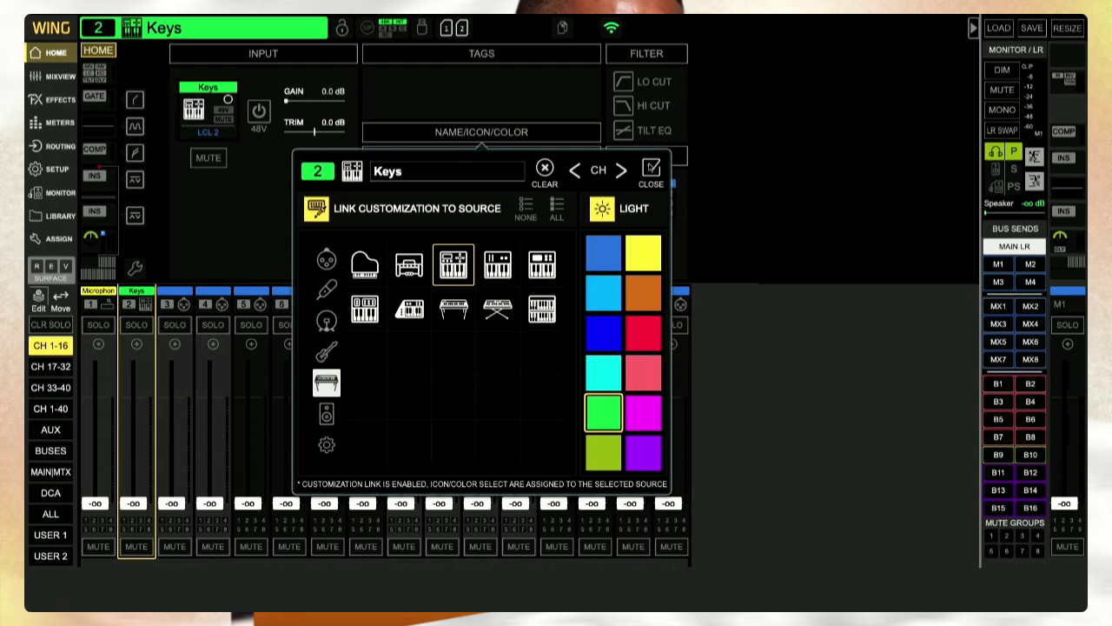
pyautogui.click(651, 172)
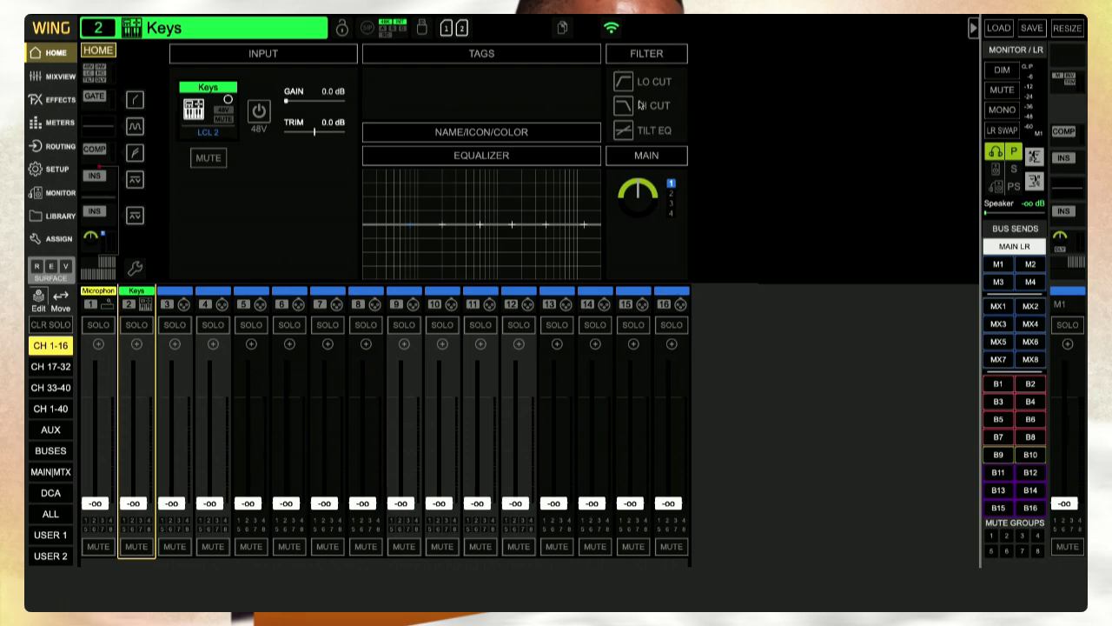
# In channel 2's equalizer, enable the low cut, shift the low band to 97.4 Hz and set the low cut frequency to 114.9 Hz
pyautogui.click(489, 157)
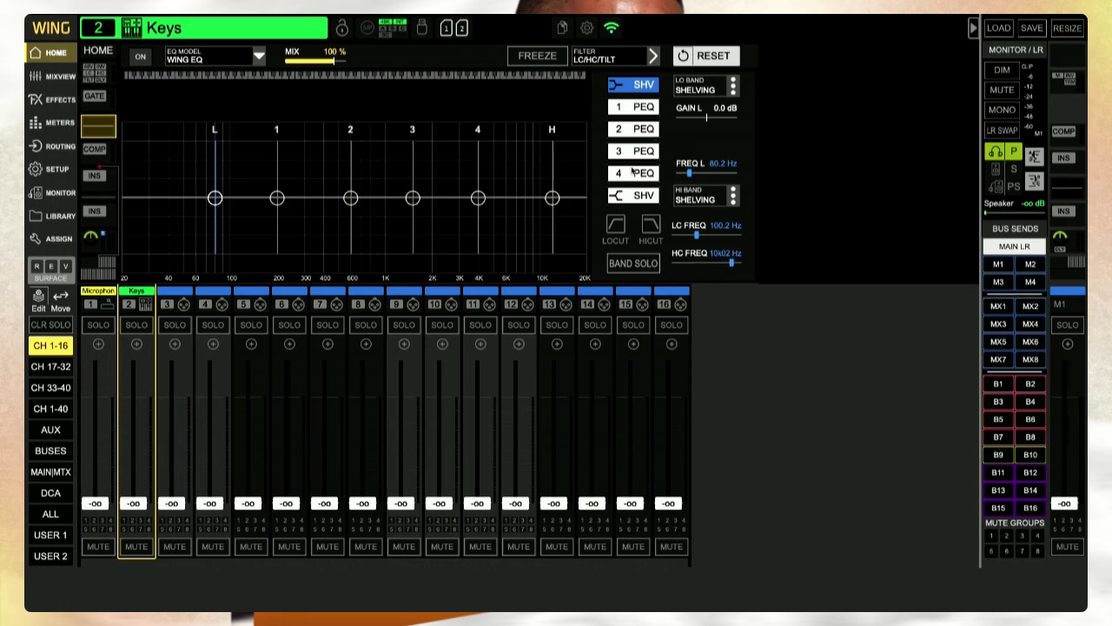
pyautogui.click(617, 228)
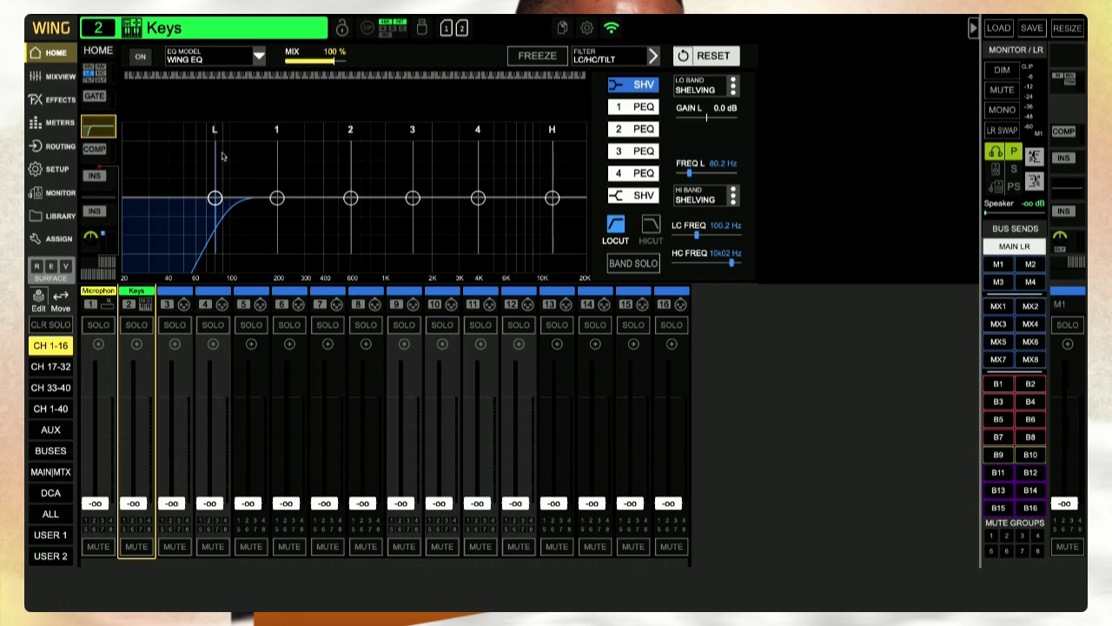
pyautogui.moveTo(214, 198)
pyautogui.mouseDown()
pyautogui.moveTo(260, 197)
pyautogui.moveTo(227, 198)
pyautogui.mouseUp()
pyautogui.click(698, 236)
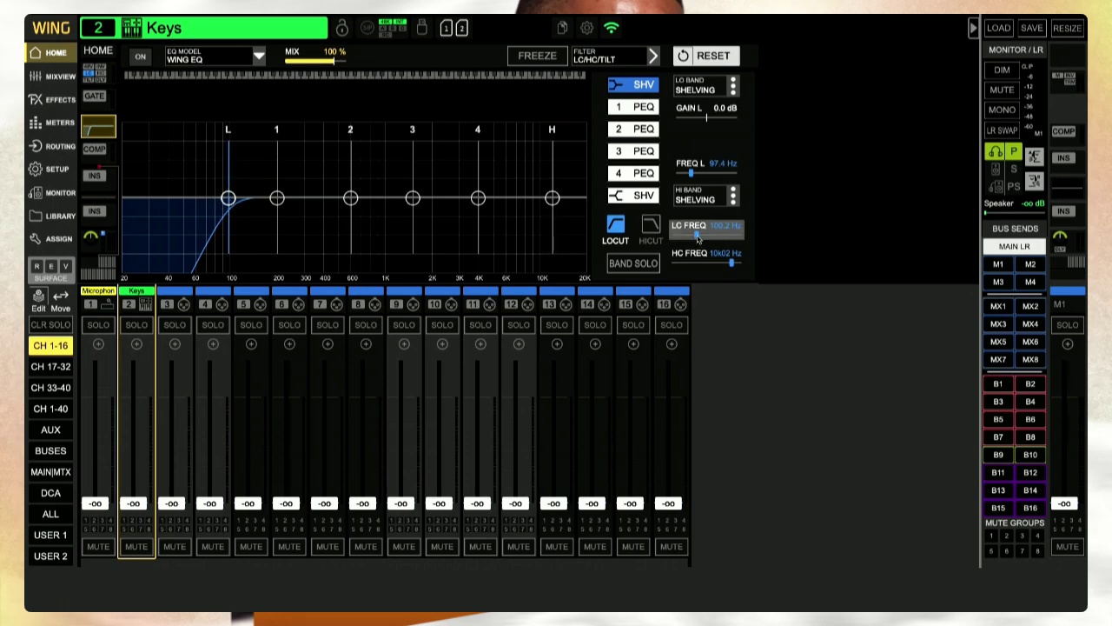
pyautogui.moveTo(698, 236)
pyautogui.mouseDown()
pyautogui.moveTo(743, 234)
pyautogui.moveTo(701, 236)
pyautogui.mouseUp()
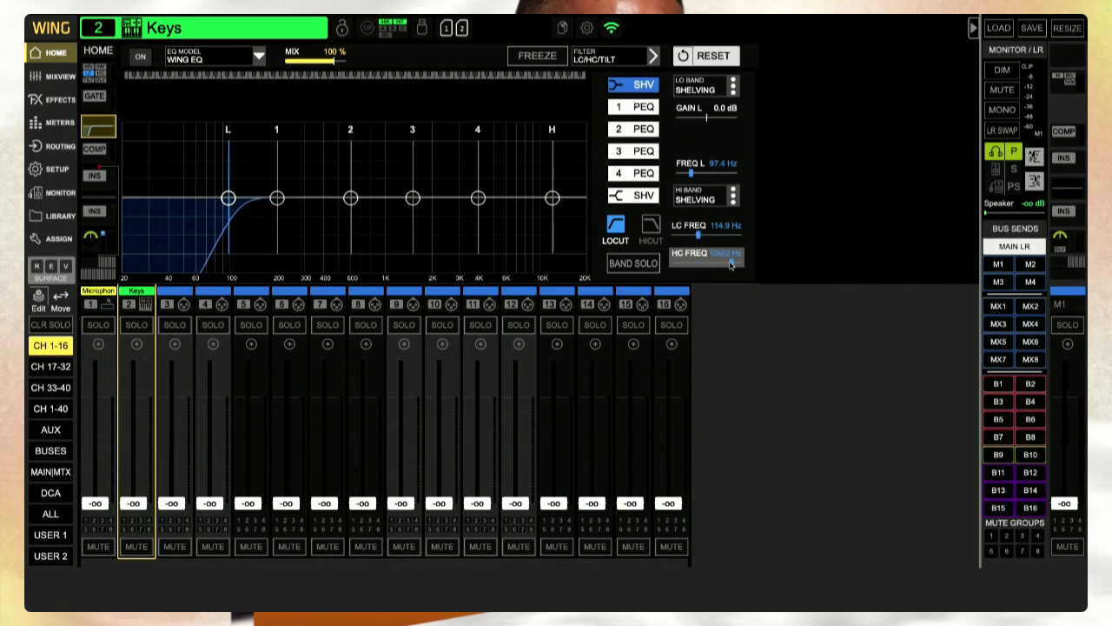
# Try the high cut with its frequency set to 7k73 Hz, and switch both the high cut and low cut off
pyautogui.click(653, 227)
pyautogui.moveTo(730, 263); pyautogui.dragTo(721, 263)
pyautogui.click(655, 224)
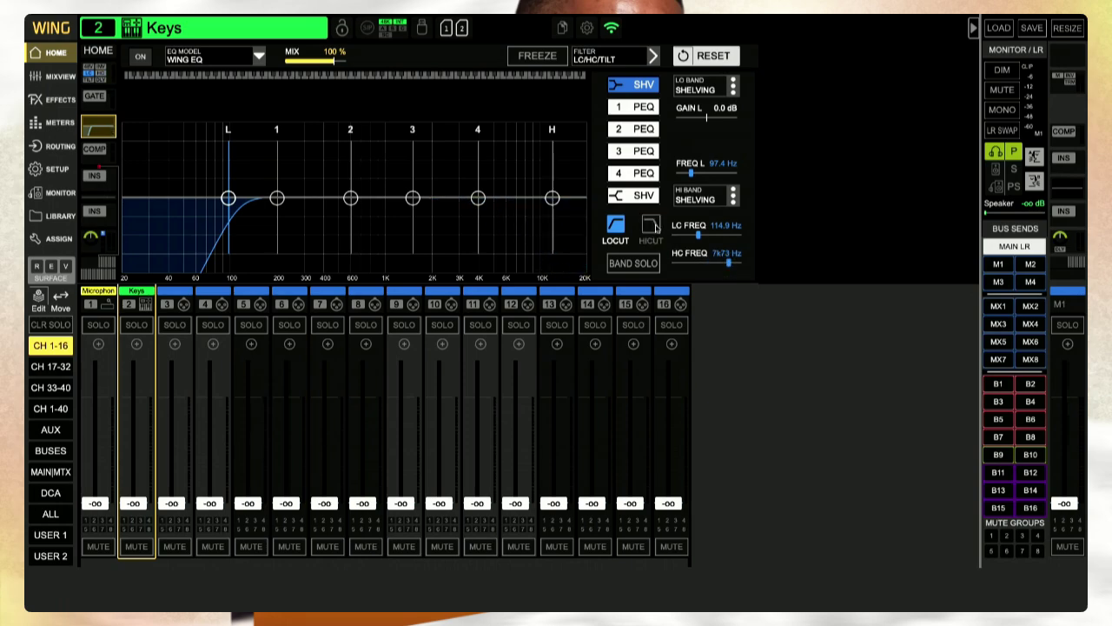
pyautogui.click(622, 224)
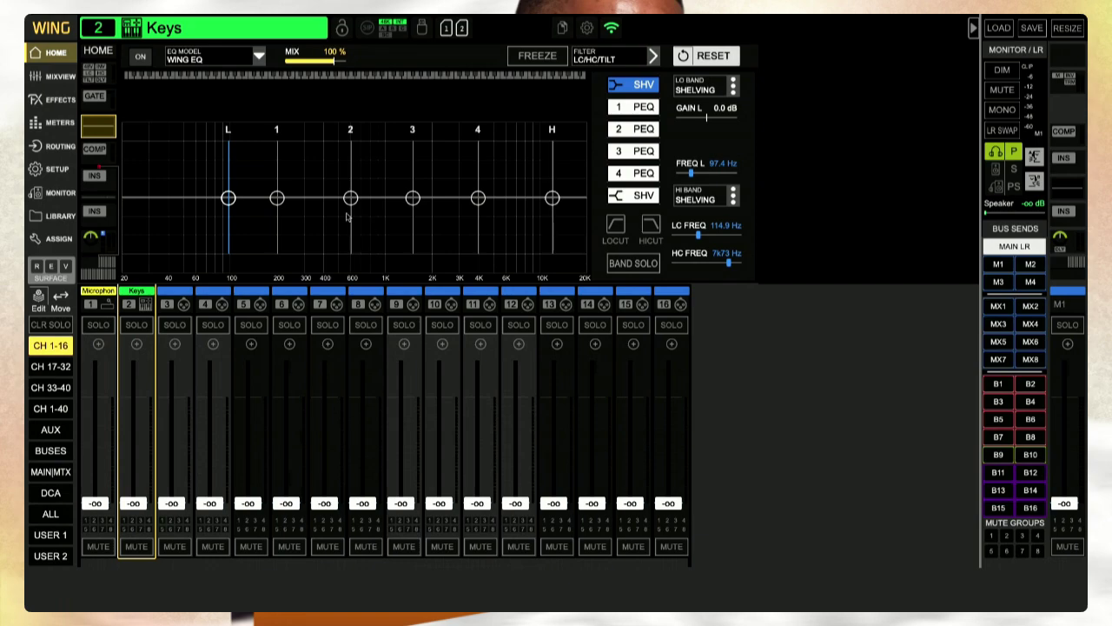
# Open channel 2's compressor and try the LA Leveler, BDX 160 Comp, BDX 560 Easy and Draw More Comp models
pyautogui.click(96, 149)
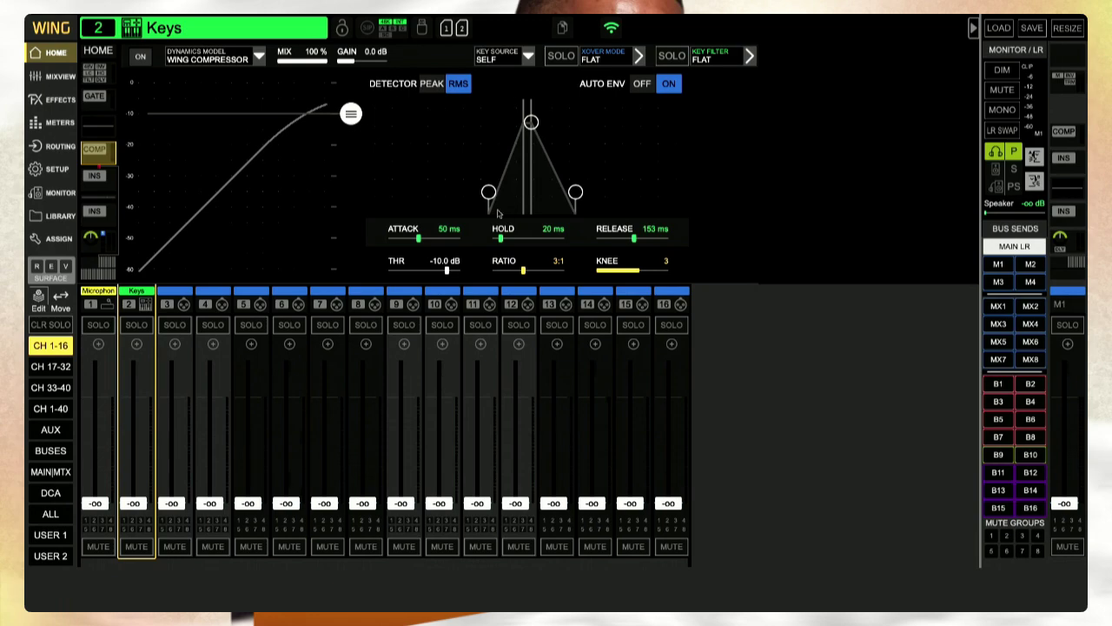
pyautogui.click(260, 58)
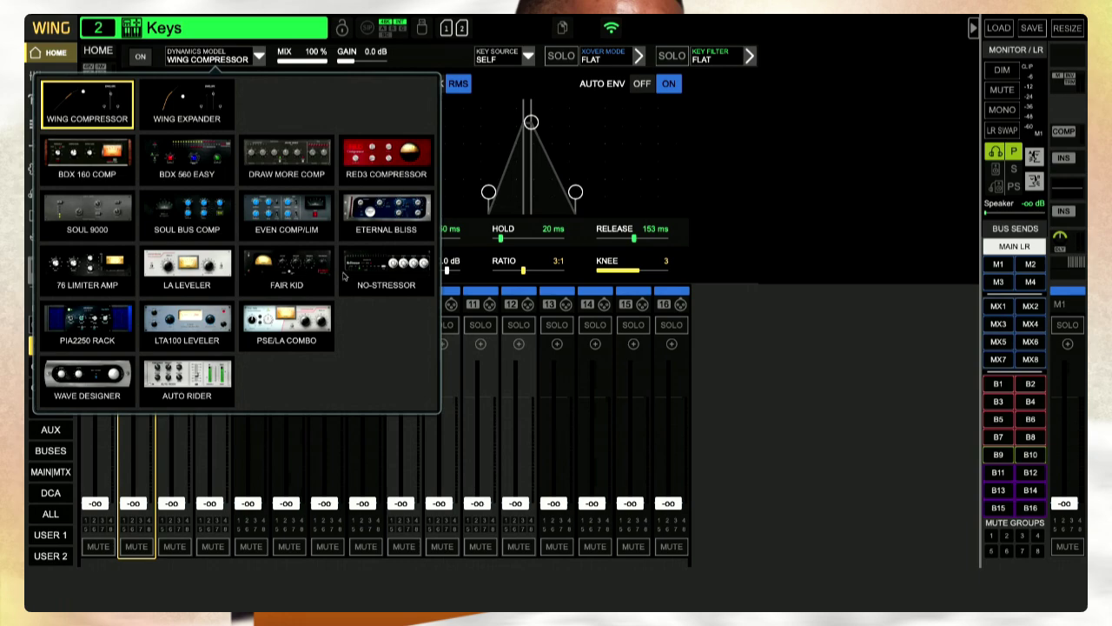
pyautogui.click(191, 271)
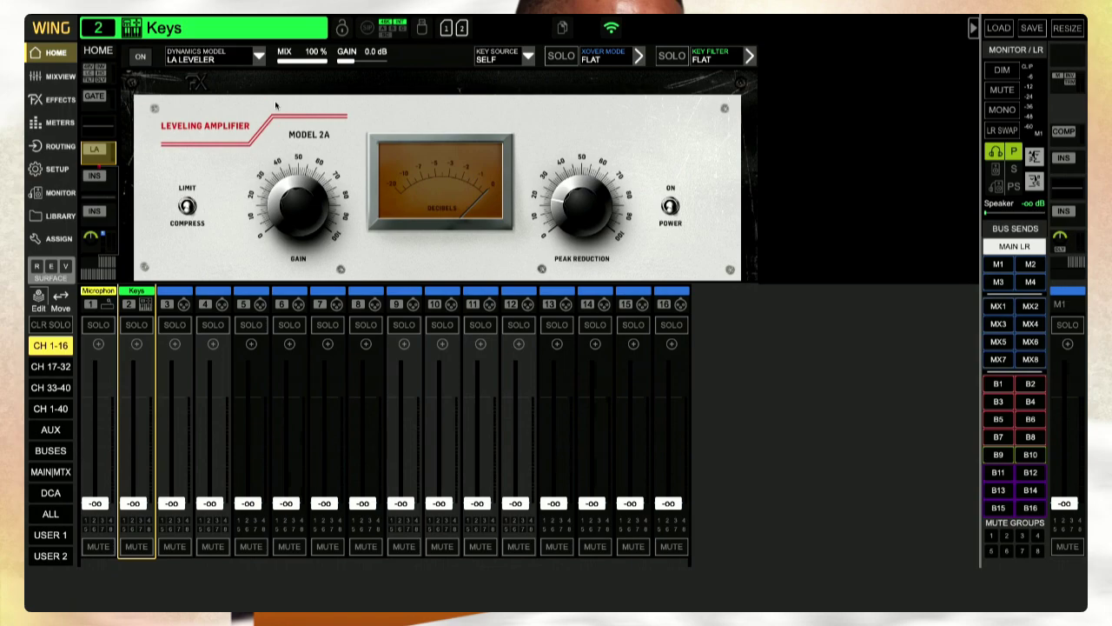
pyautogui.click(264, 59)
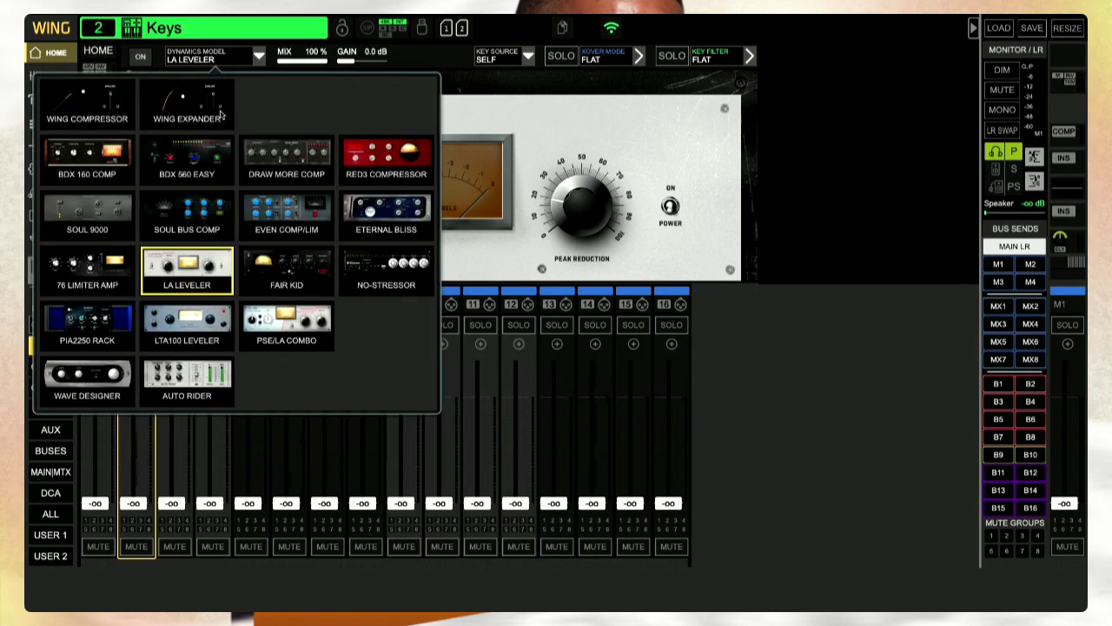
pyautogui.click(123, 170)
pyautogui.click(260, 59)
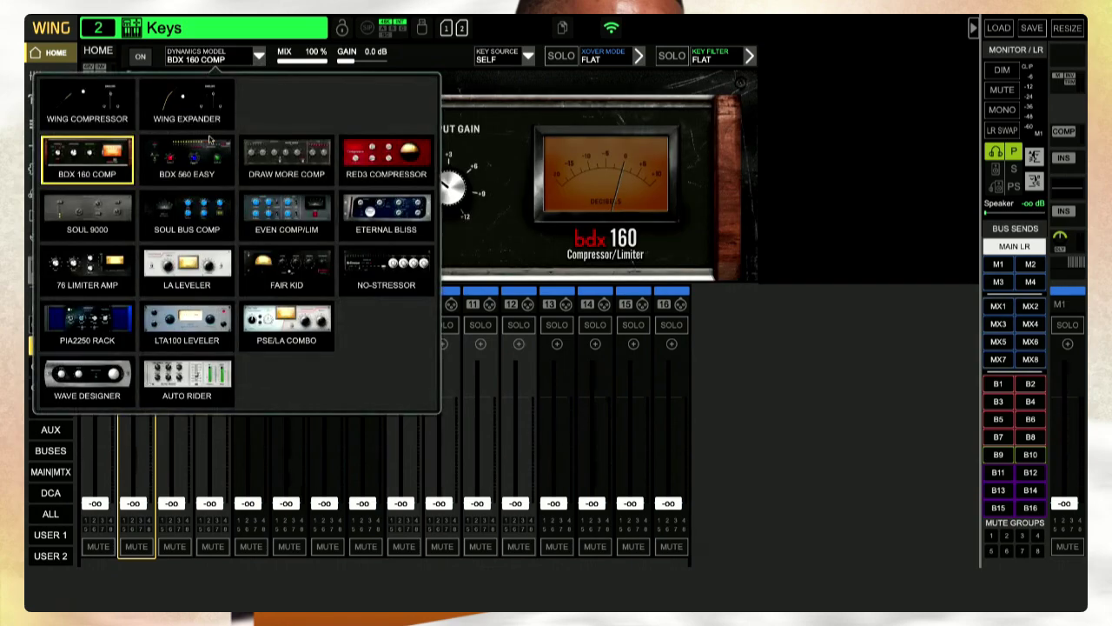
pyautogui.click(211, 153)
pyautogui.click(263, 61)
pyautogui.click(283, 151)
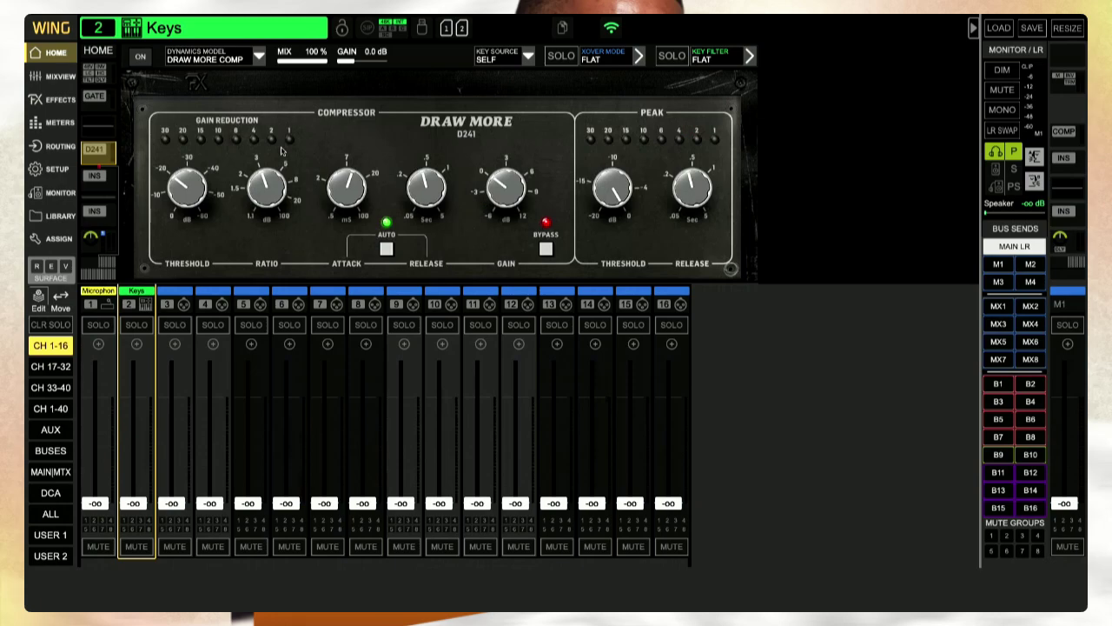
# Try the RED3 Compressor, Soul Bus Comp, Soul 9000 and Even Comp/Lim dynamics models on channel 2
pyautogui.click(260, 59)
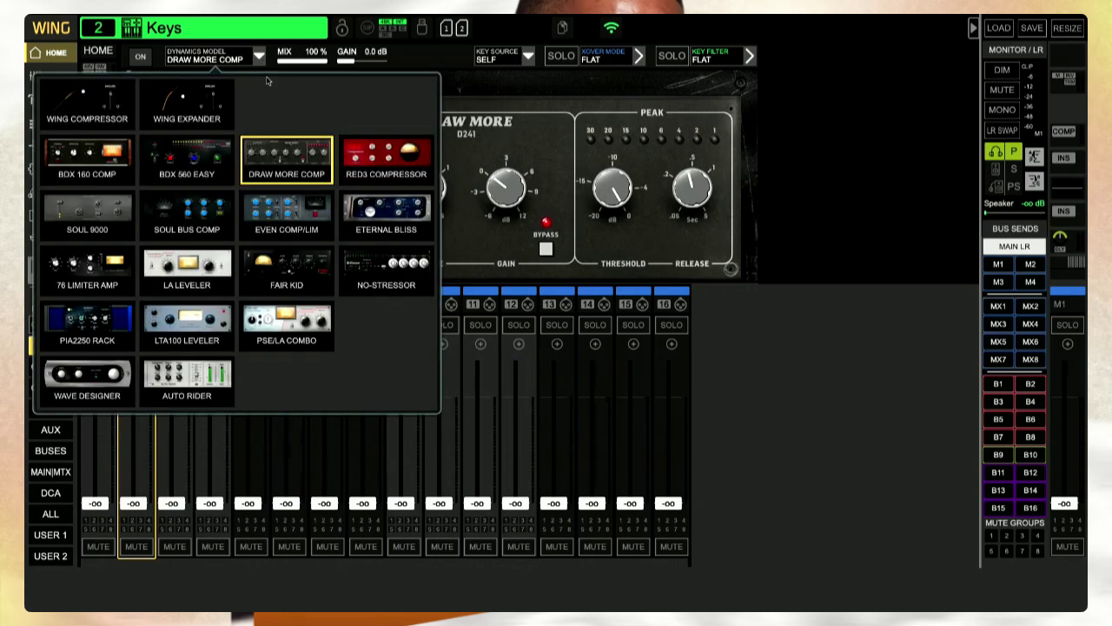
pyautogui.click(386, 174)
pyautogui.click(261, 61)
pyautogui.click(204, 218)
pyautogui.click(259, 57)
pyautogui.click(116, 219)
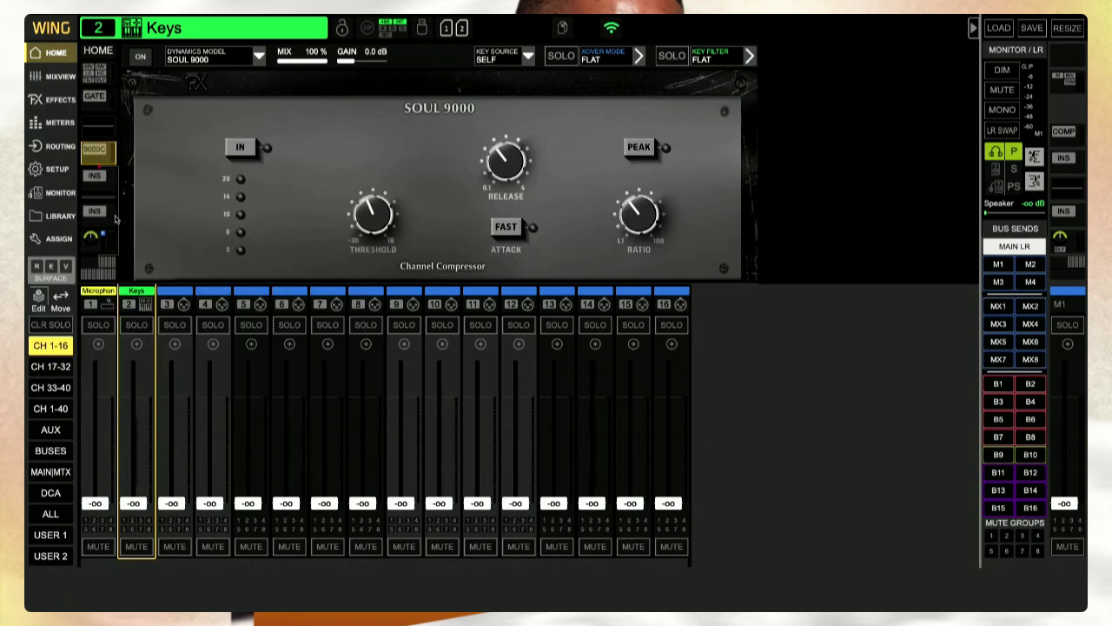
pyautogui.click(259, 58)
pyautogui.click(283, 220)
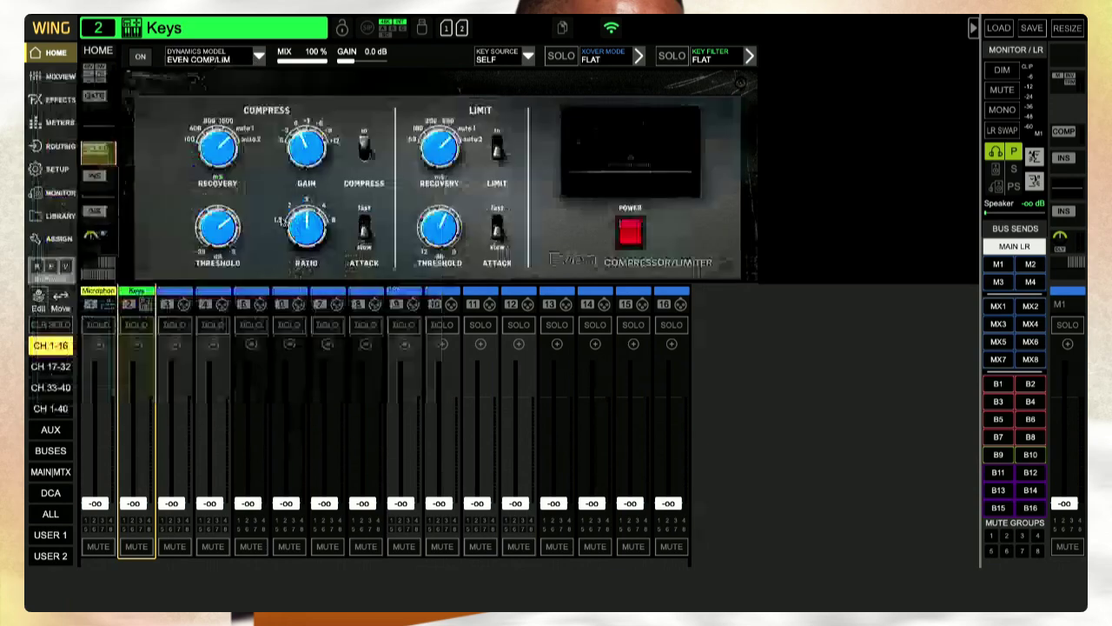
pyautogui.click(283, 221)
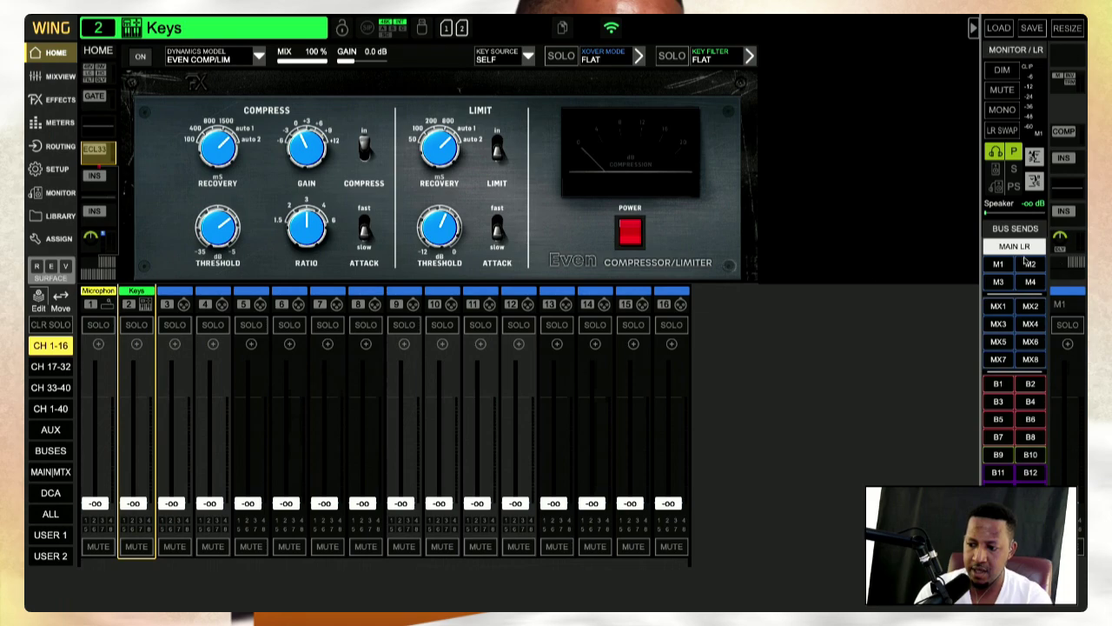
# Try the Eternal Bliss and 76 Limiter Amp dynamics models, and return channel 2 to the WING Compressor
pyautogui.click(258, 55)
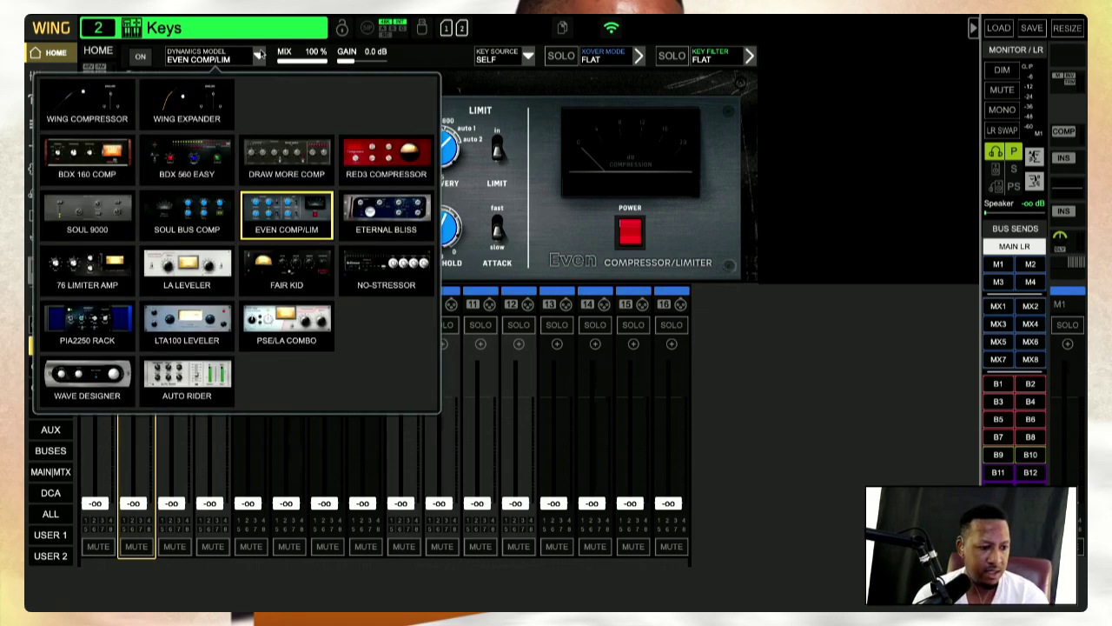
pyautogui.click(375, 220)
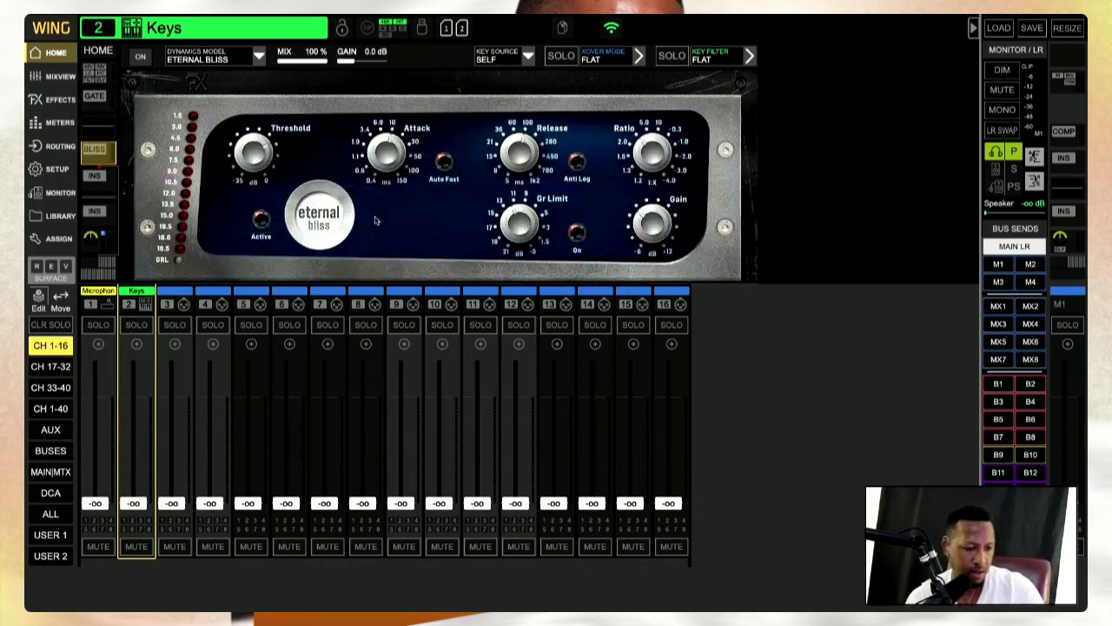
pyautogui.click(259, 56)
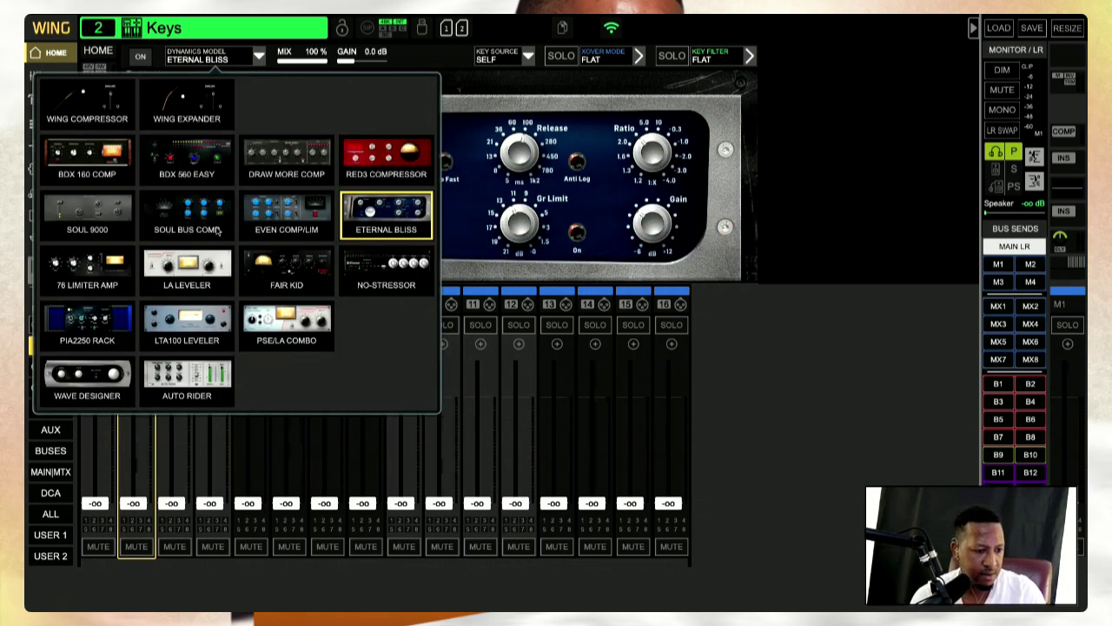
pyautogui.click(87, 269)
pyautogui.click(259, 56)
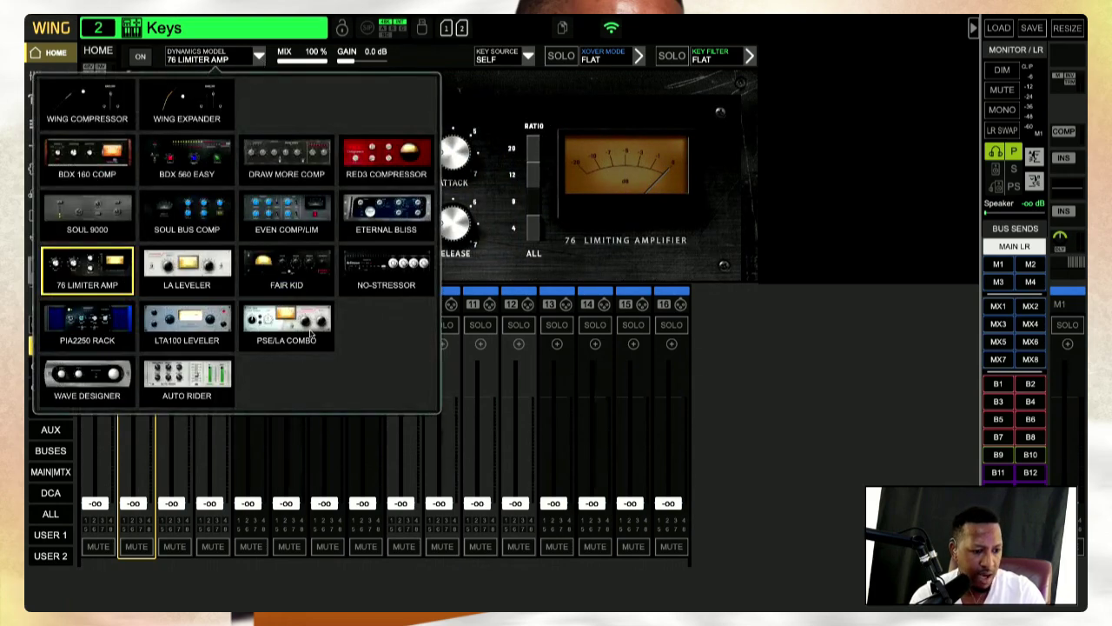
pyautogui.click(259, 62)
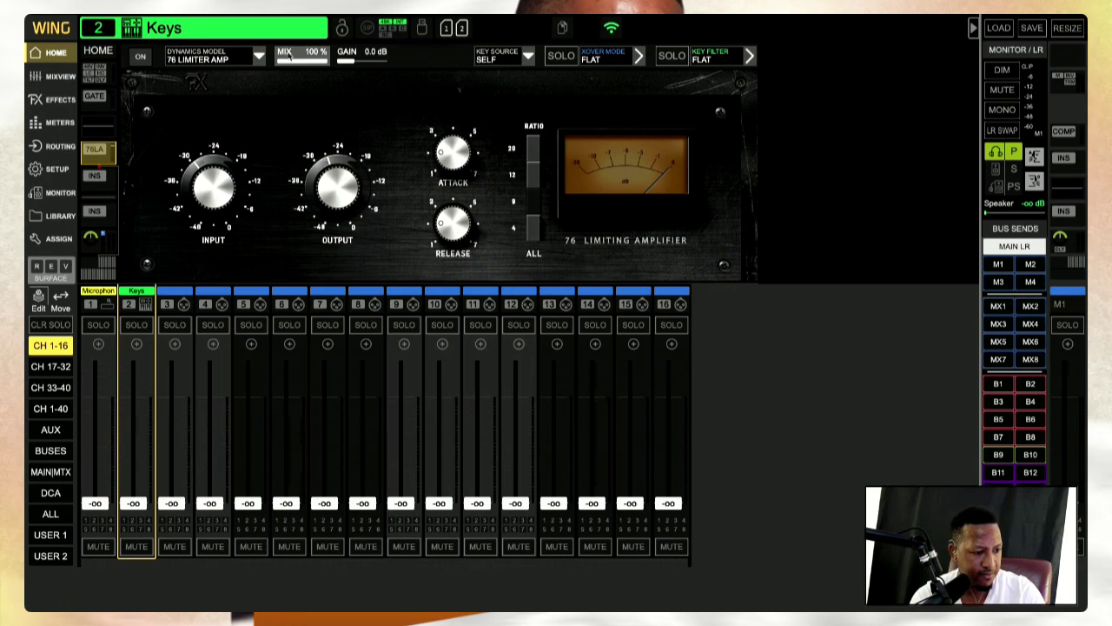
pyautogui.click(259, 59)
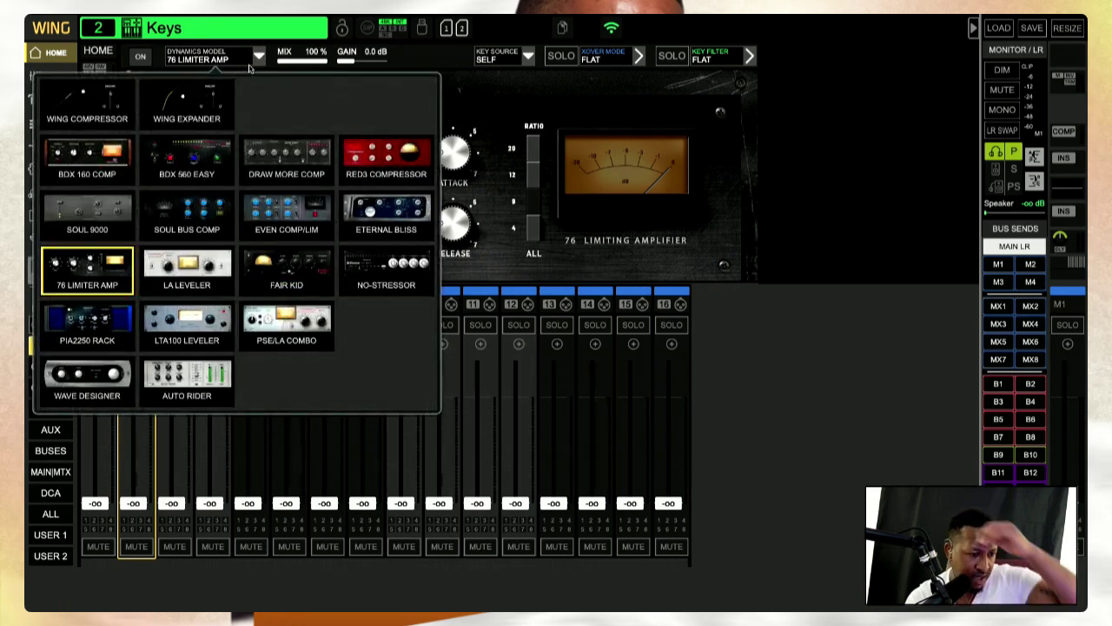
pyautogui.click(128, 108)
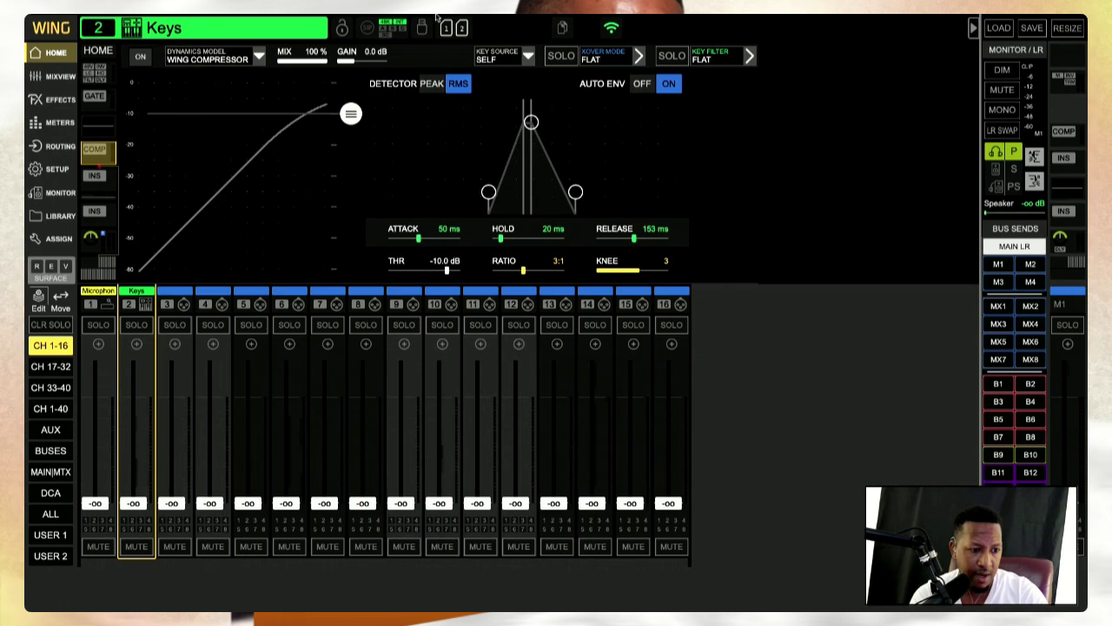
# Toggle the compressor's crossover and key filter solos on and off, and view its crossover mode settings
pyautogui.click(570, 57)
pyautogui.click(570, 57)
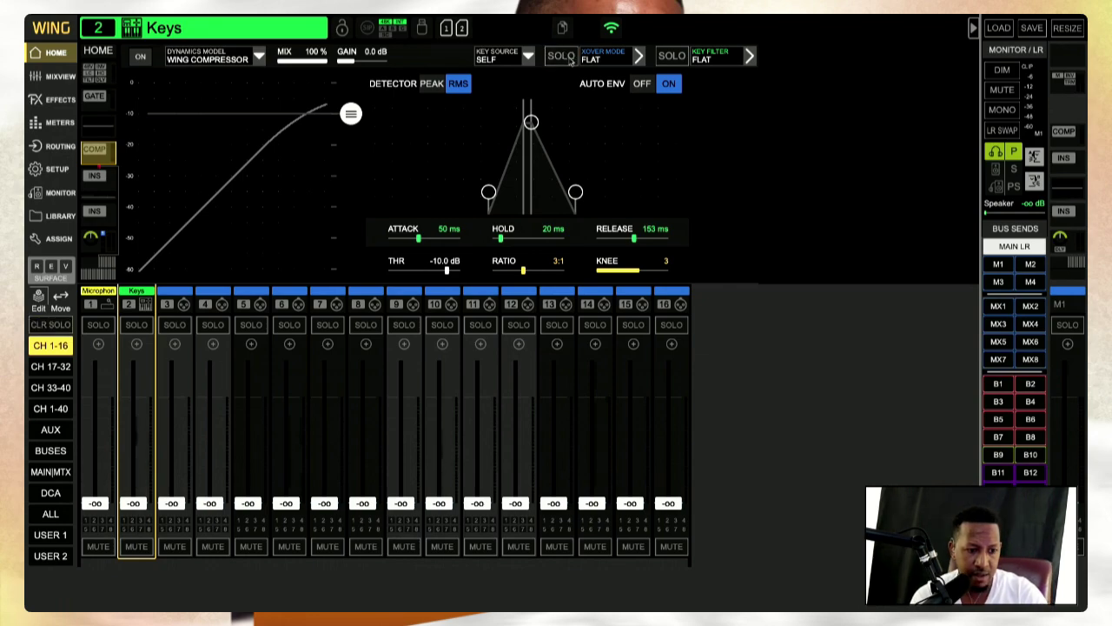
pyautogui.click(671, 57)
pyautogui.click(671, 58)
pyautogui.click(639, 57)
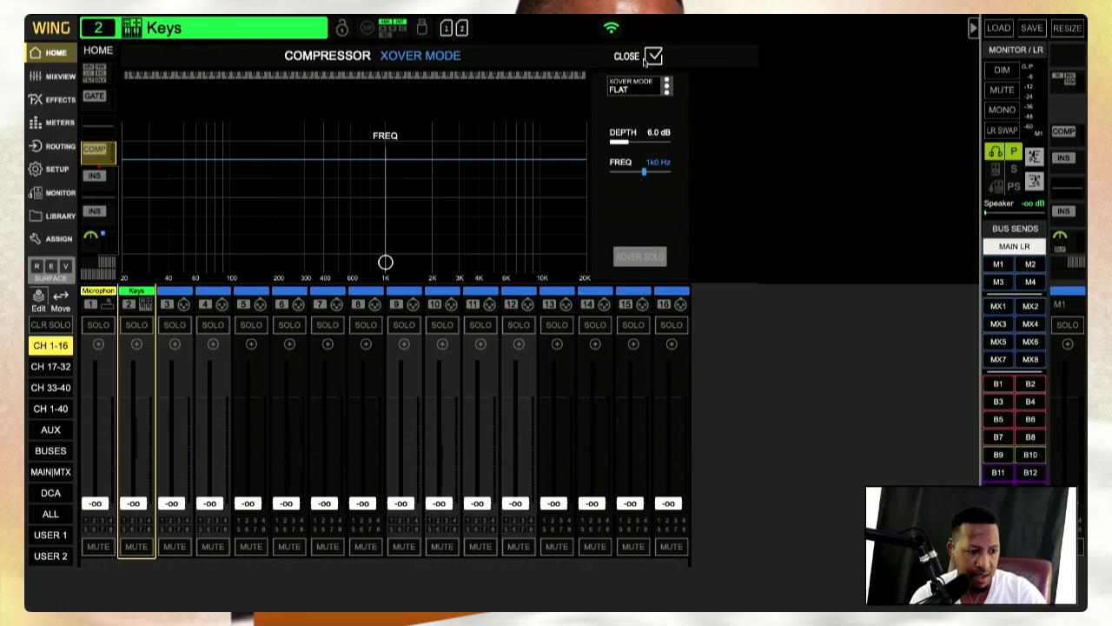
pyautogui.click(652, 58)
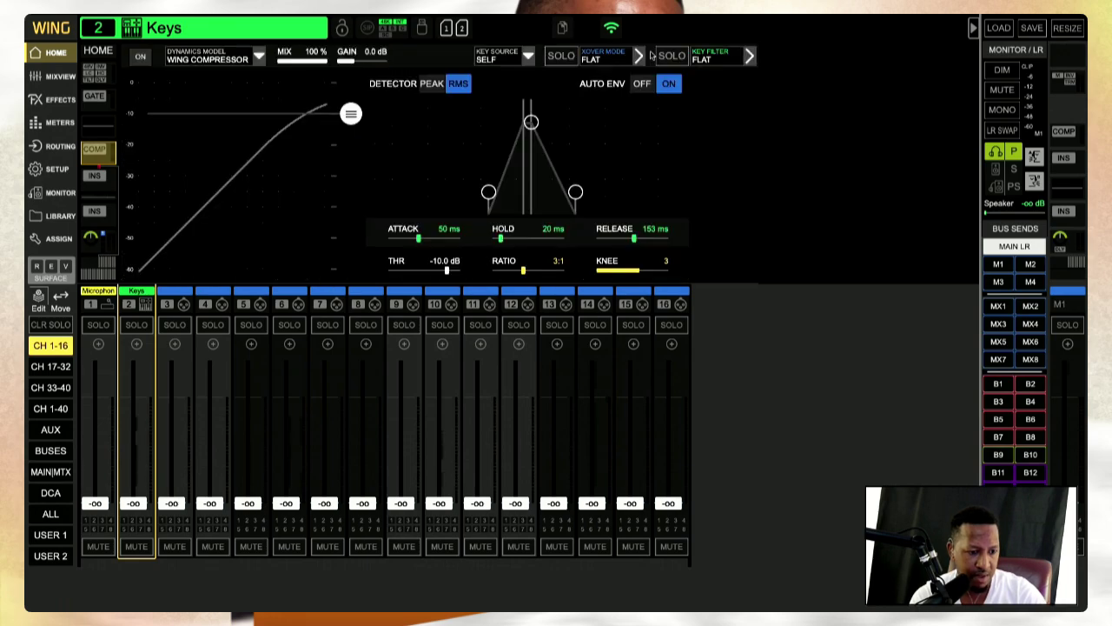
# View the key filter settings of channel 2's compressor, close them and select channel 1
pyautogui.click(747, 58)
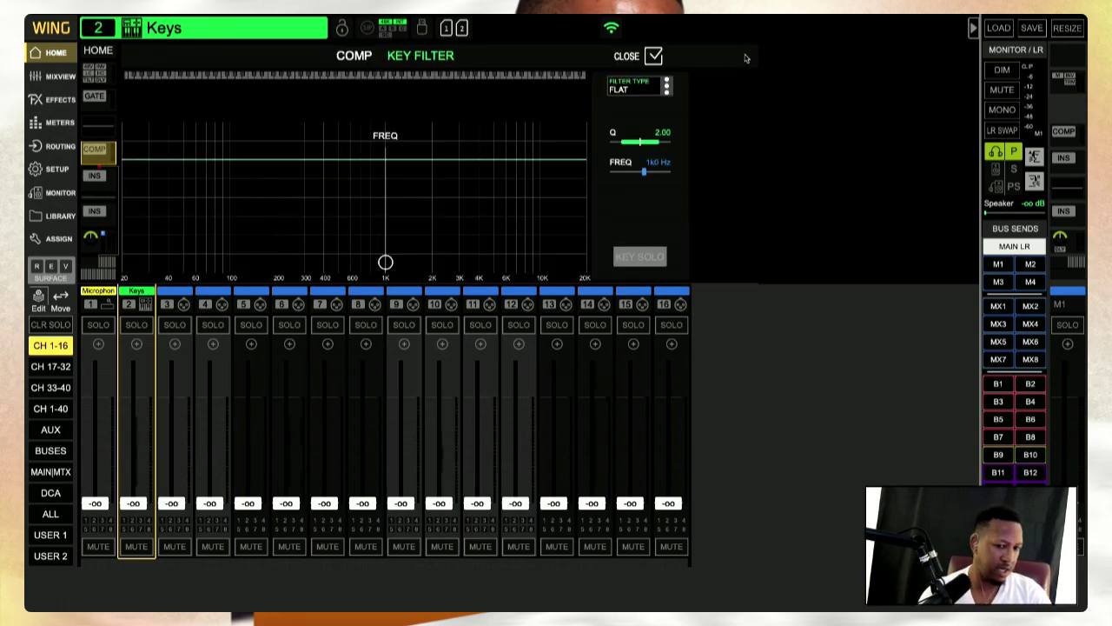
pyautogui.click(653, 57)
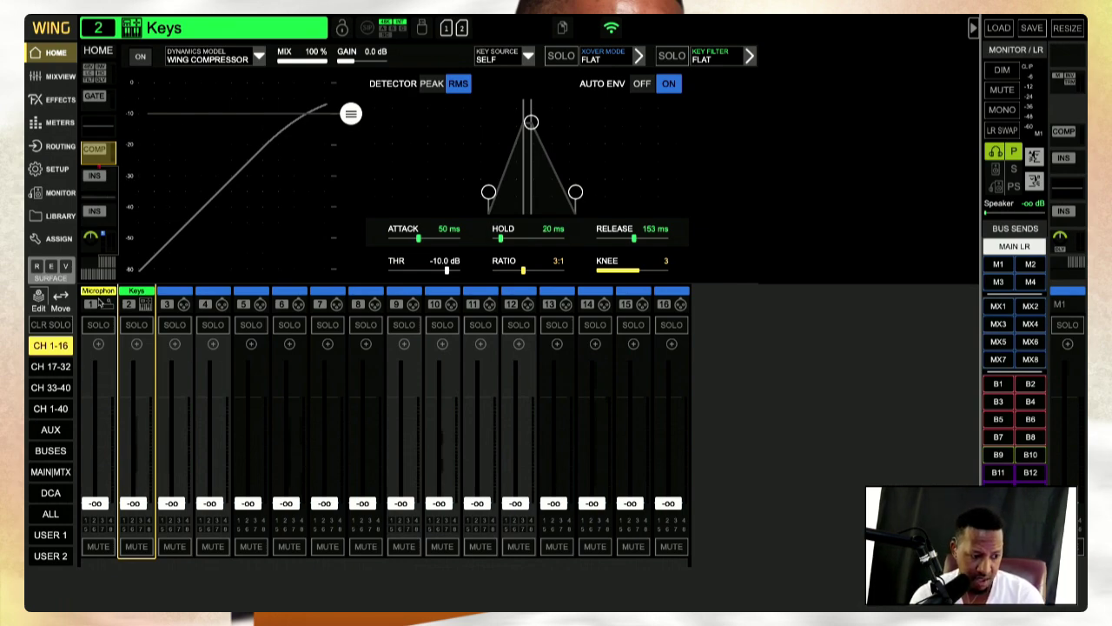
pyautogui.click(98, 301)
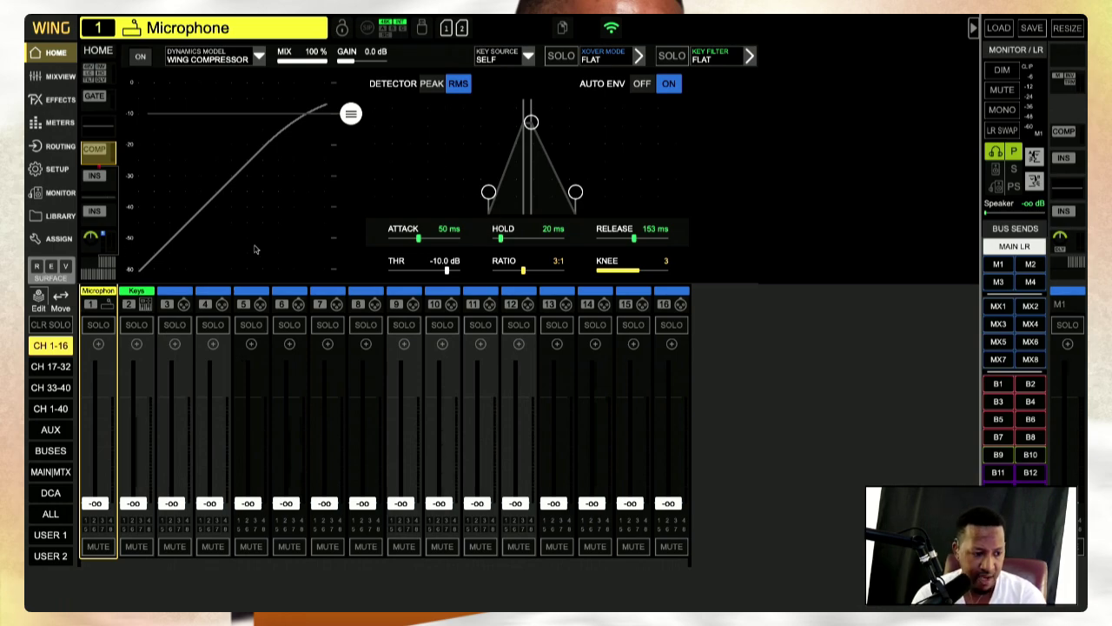
# Open channel 1's compressor and toggle it on and off
pyautogui.click(95, 177)
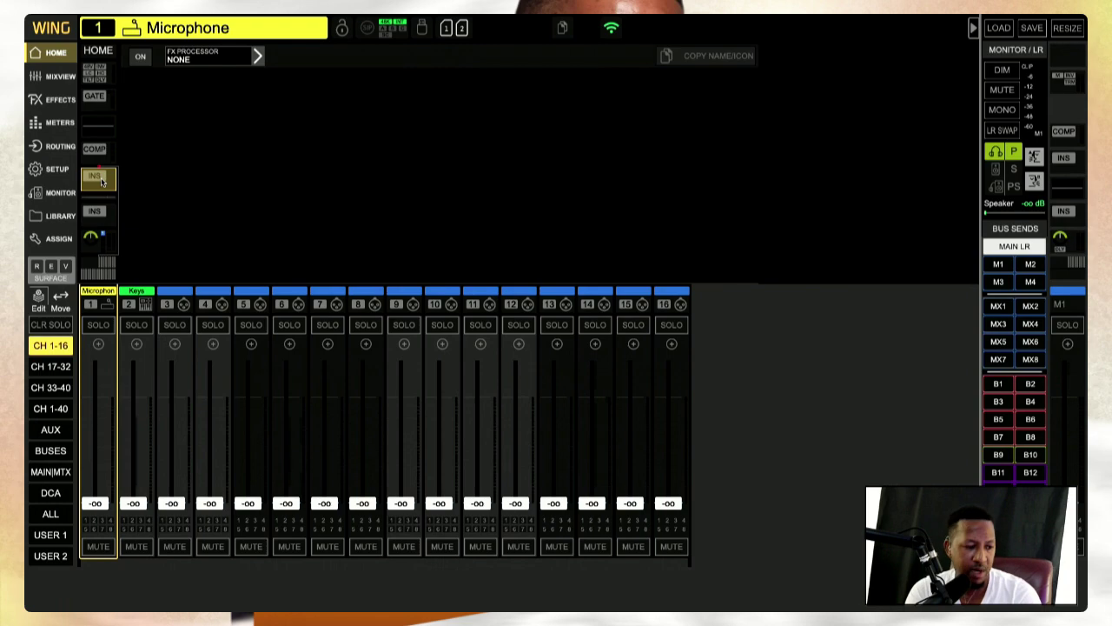
pyautogui.click(95, 155)
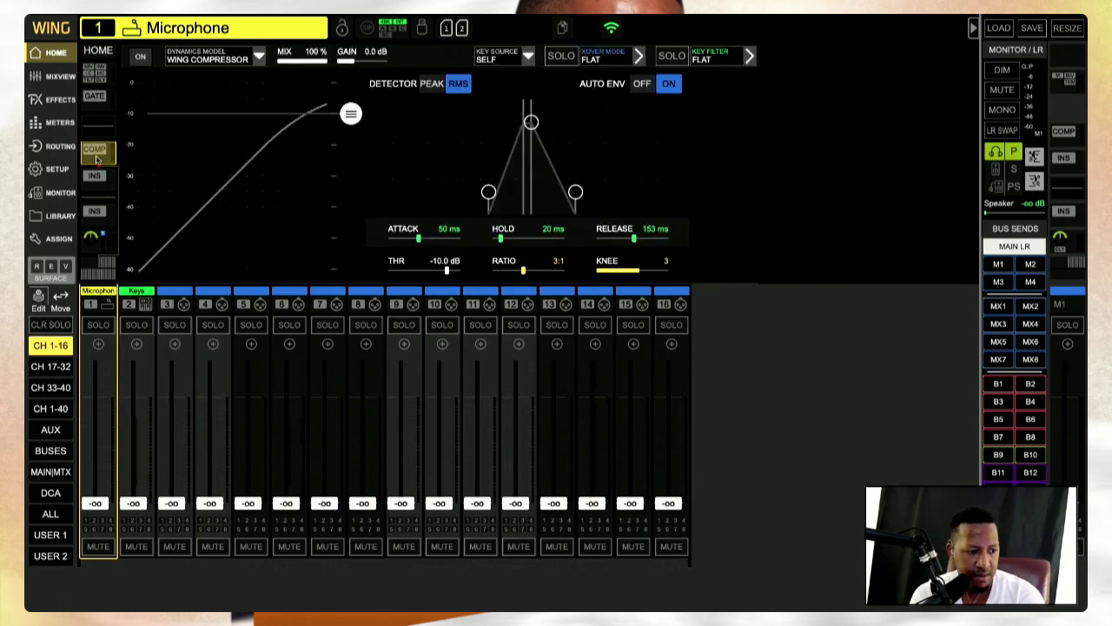
pyautogui.click(142, 56)
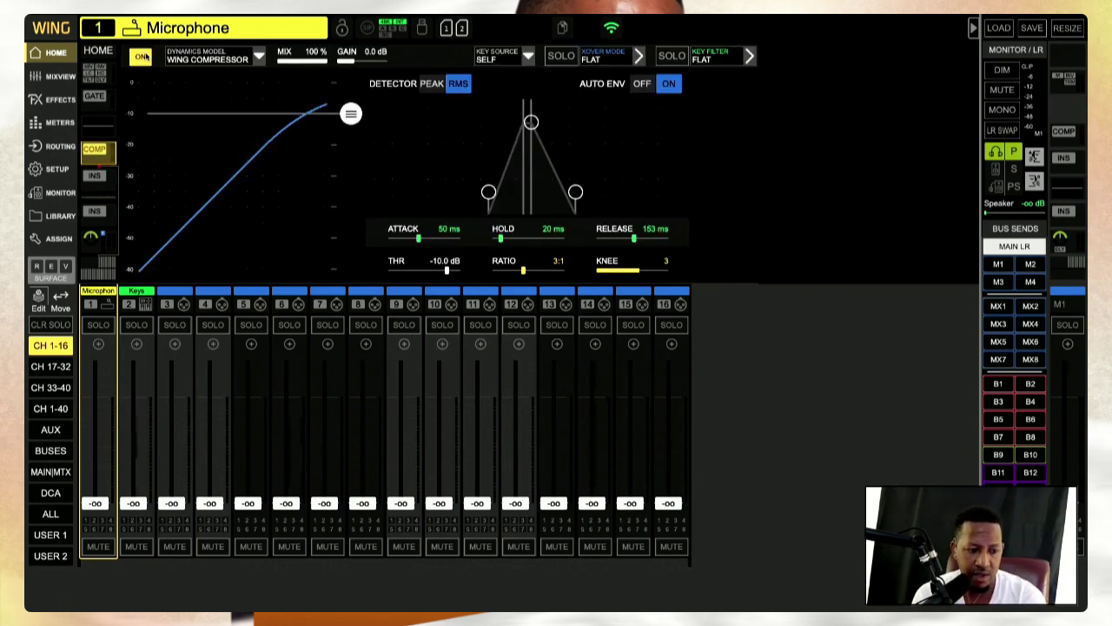
pyautogui.click(142, 57)
pyautogui.click(142, 57)
pyautogui.click(142, 56)
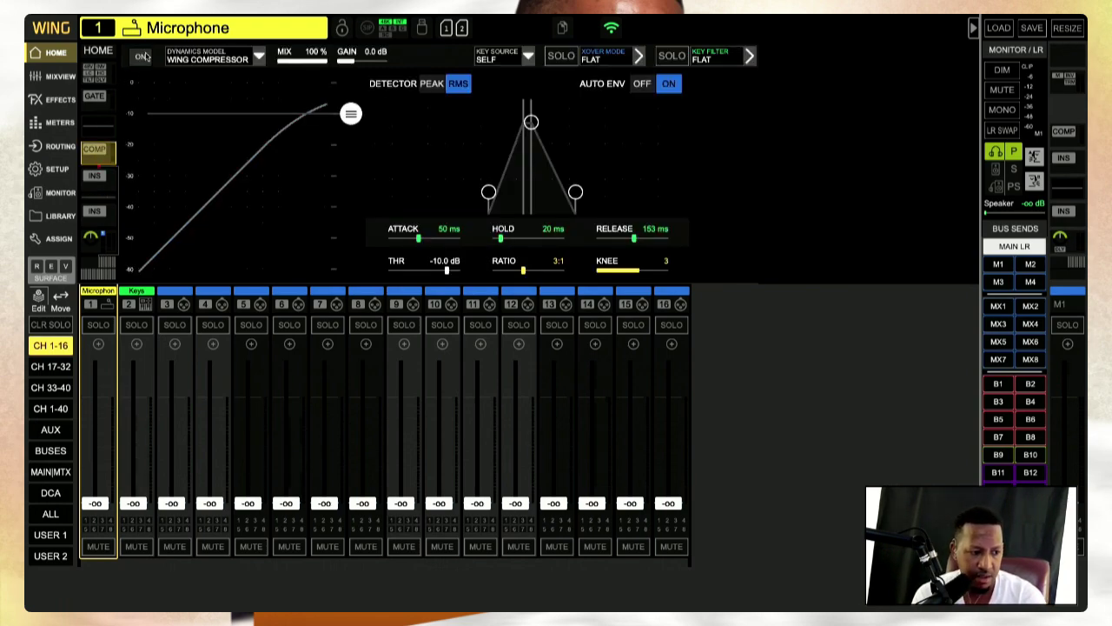
# Assign FX processor slot 1 to channel 1's first insert
pyautogui.click(97, 181)
pyautogui.click(261, 61)
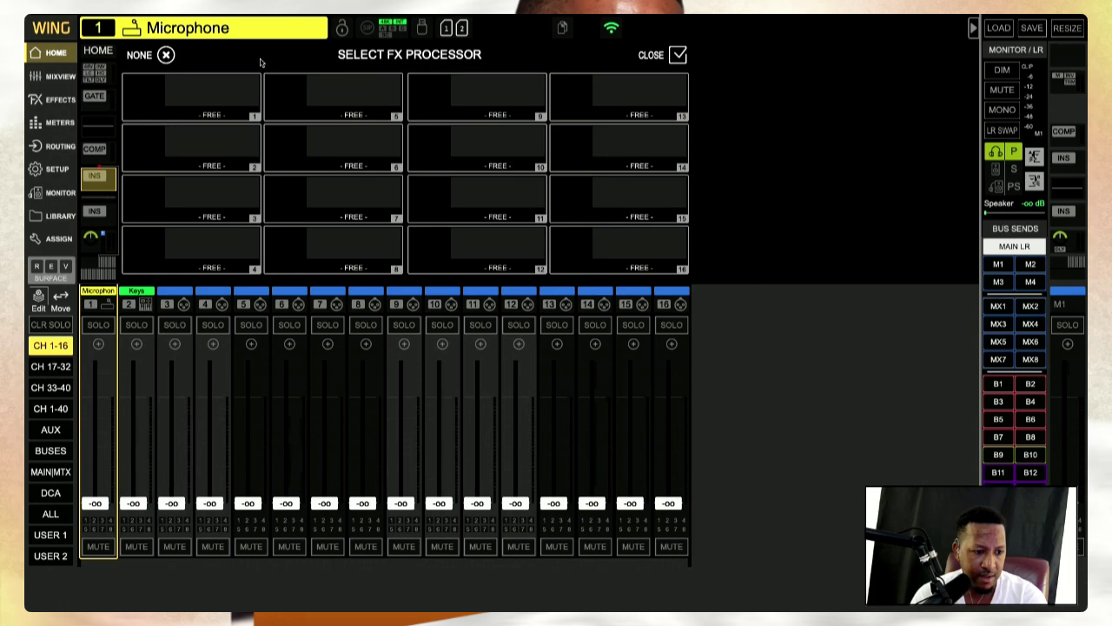
pyautogui.click(224, 108)
pyautogui.click(252, 59)
pyautogui.click(240, 95)
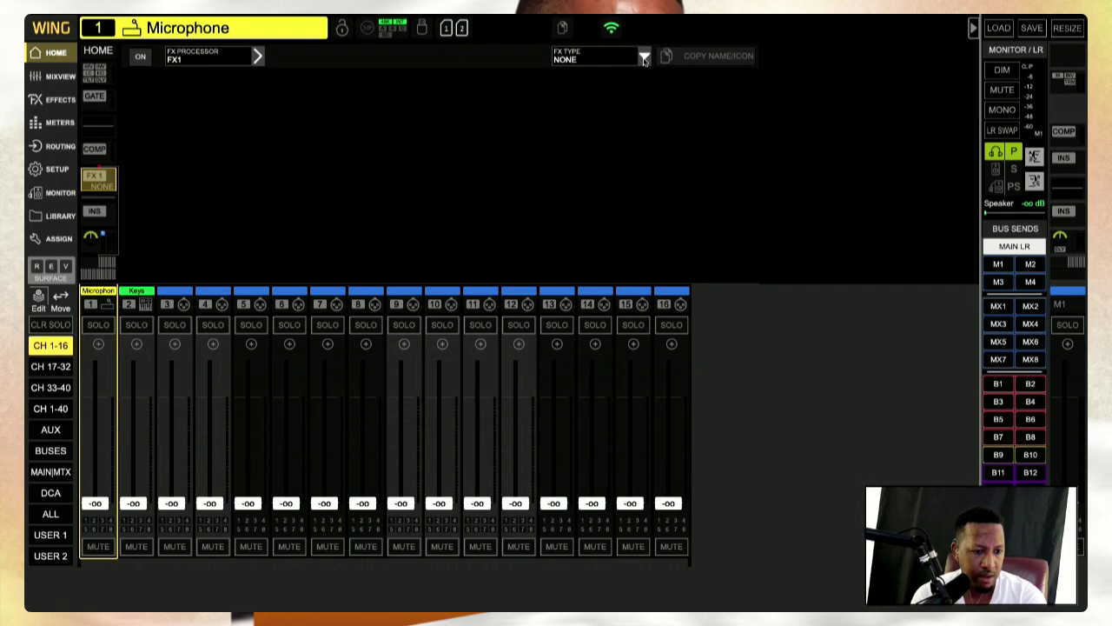
# Browse the FX types available for FX1 in the FX1-8, STD and CH categories, and close the list without choosing one
pyautogui.click(644, 58)
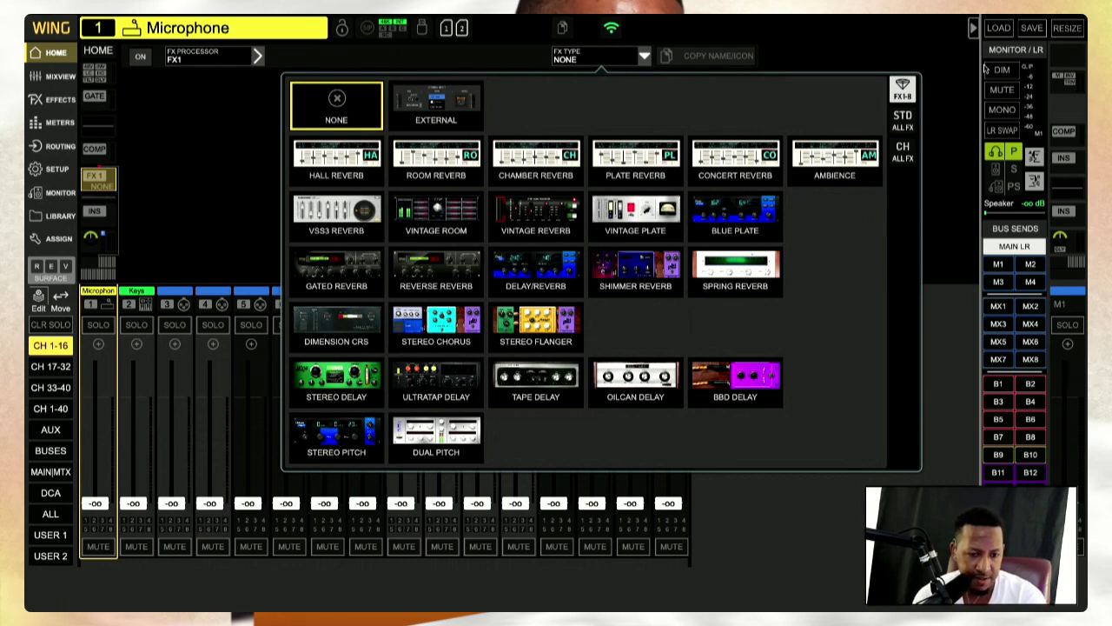
pyautogui.click(904, 122)
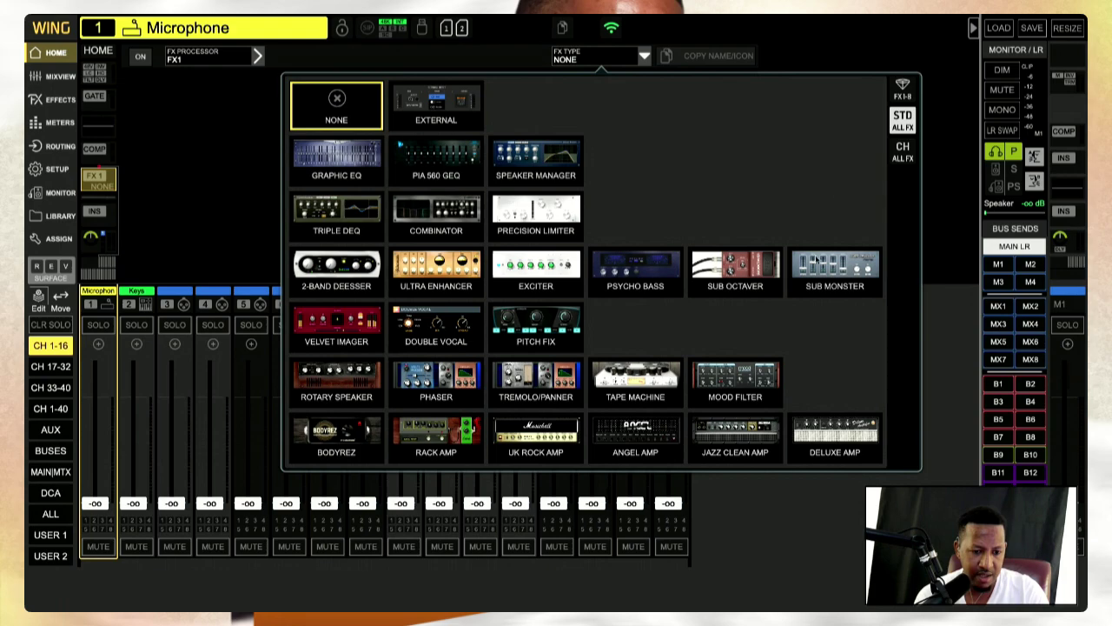
pyautogui.click(903, 153)
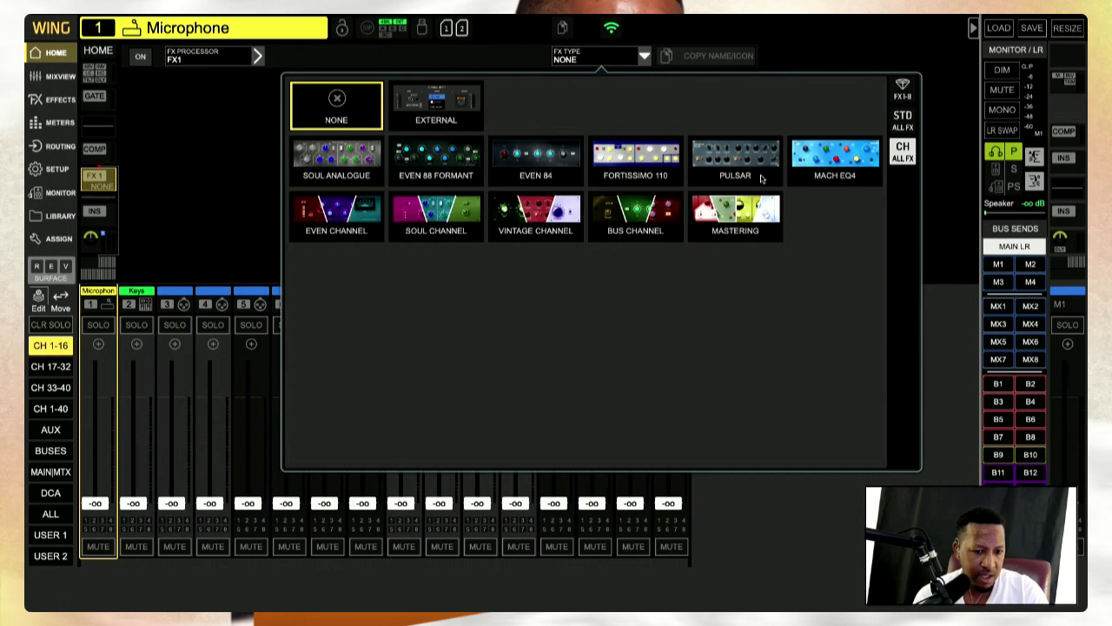
pyautogui.click(265, 102)
# Set the FX processor of channel 1's first insert back to NONE
pyautogui.click(252, 56)
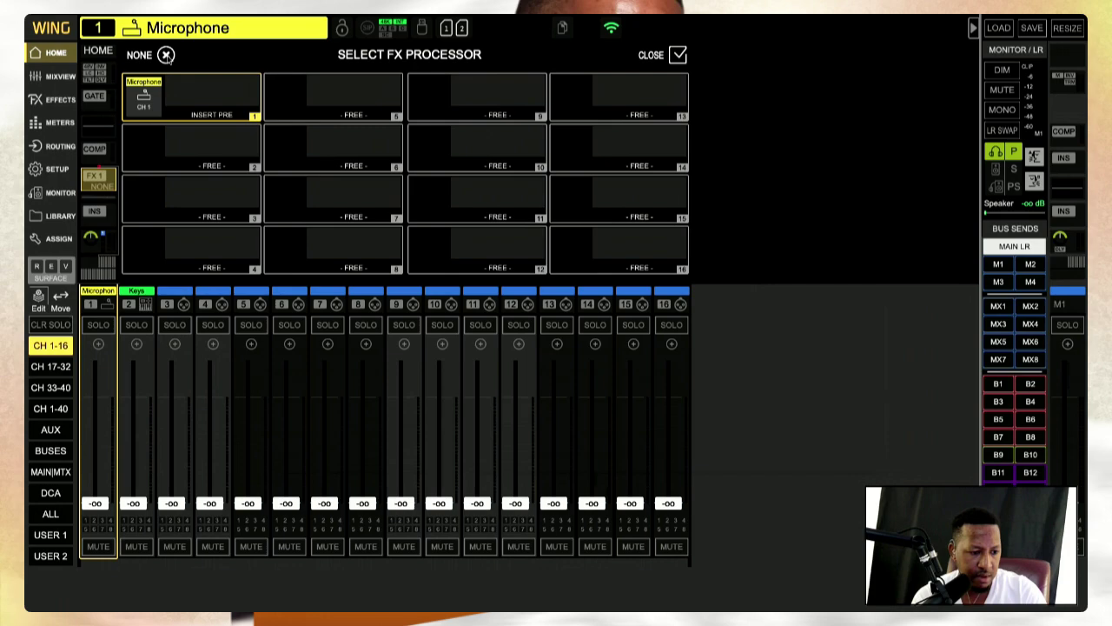
pyautogui.click(166, 55)
pyautogui.click(104, 212)
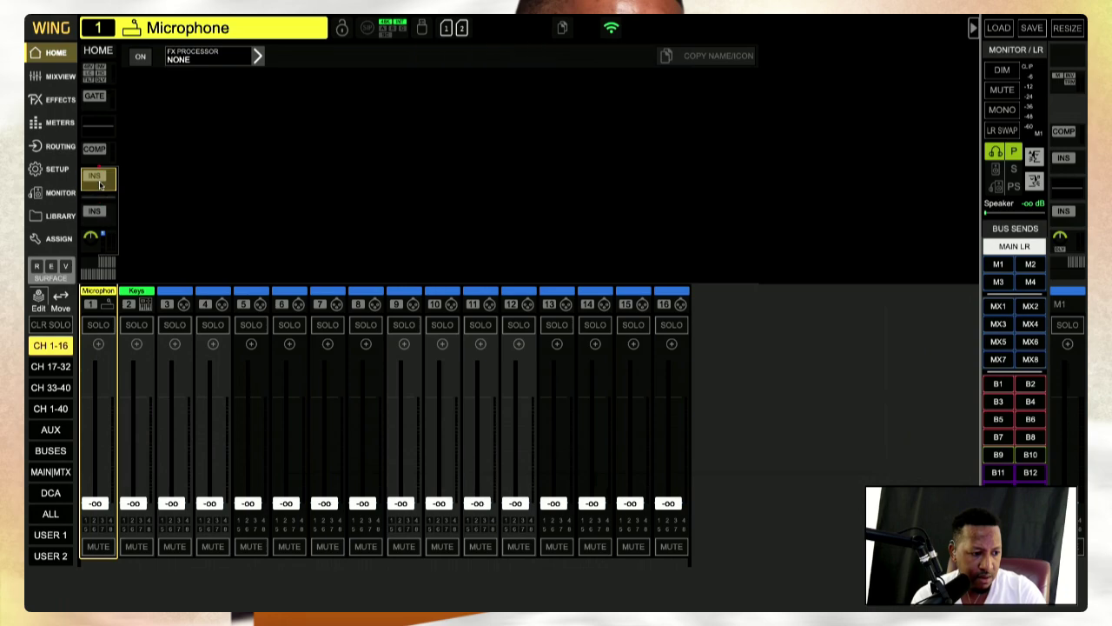
# Try the Soul Analogue and Even 88 Formant EQ models on channel 1, and return it to WING EQ
pyautogui.click(94, 127)
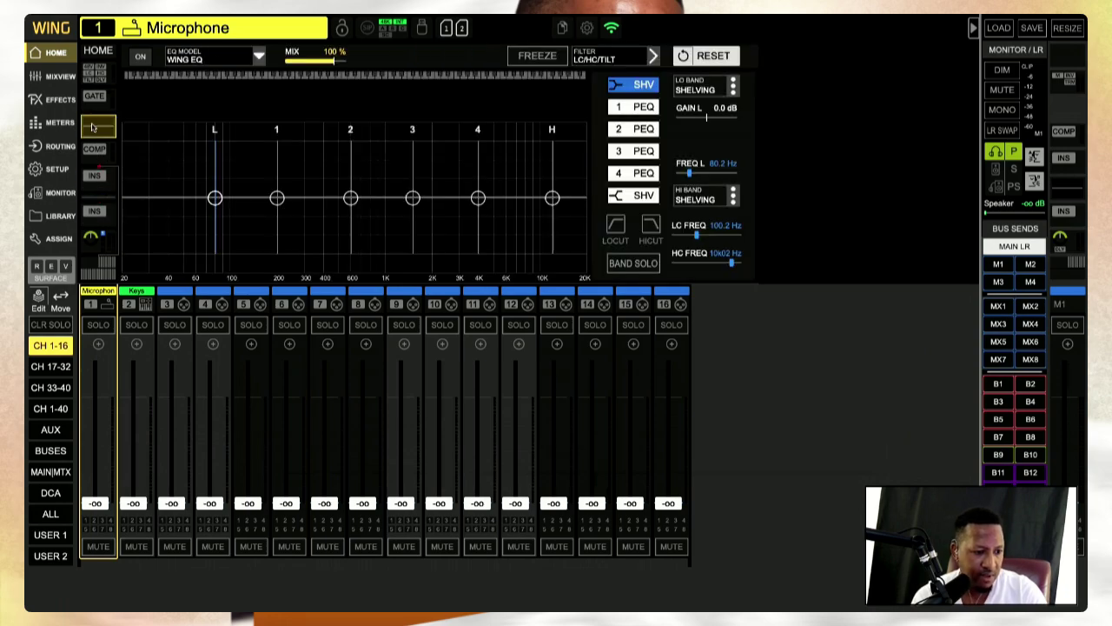
pyautogui.click(259, 59)
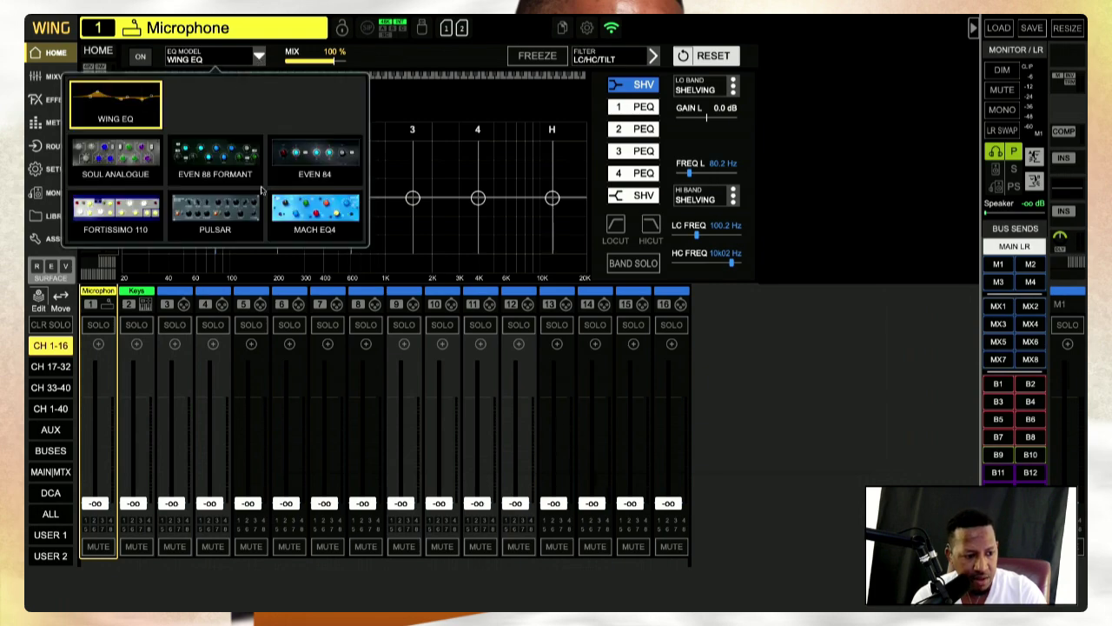
pyautogui.click(123, 165)
pyautogui.click(258, 59)
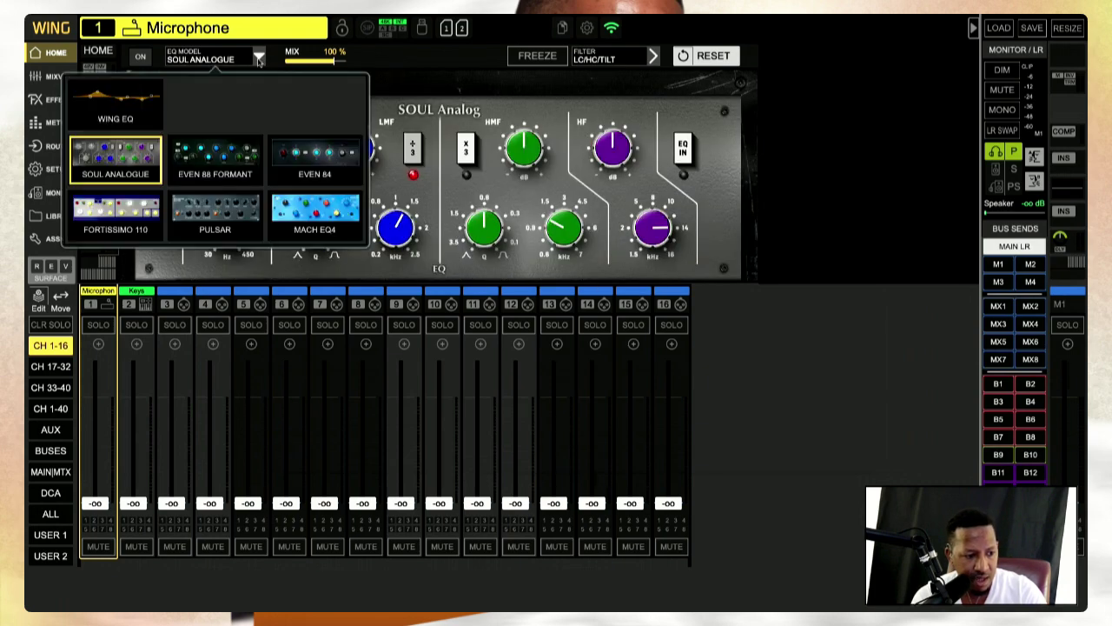
pyautogui.click(240, 141)
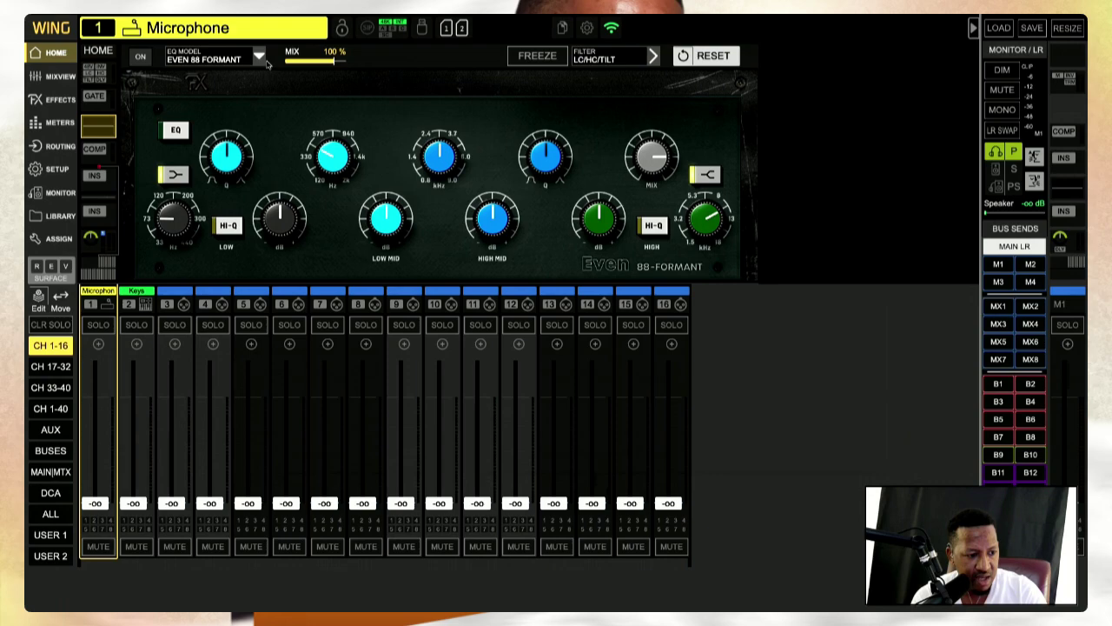
pyautogui.click(260, 60)
pyautogui.click(139, 115)
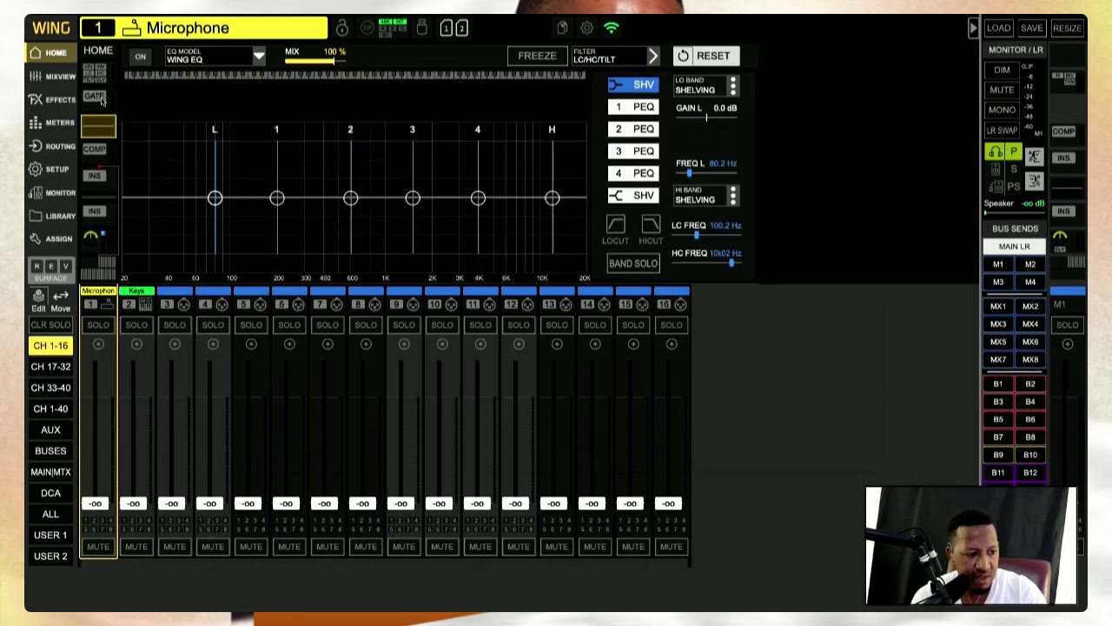
# View channel 1's first insert and main sends pages, and return to the channel's home overview
pyautogui.click(95, 184)
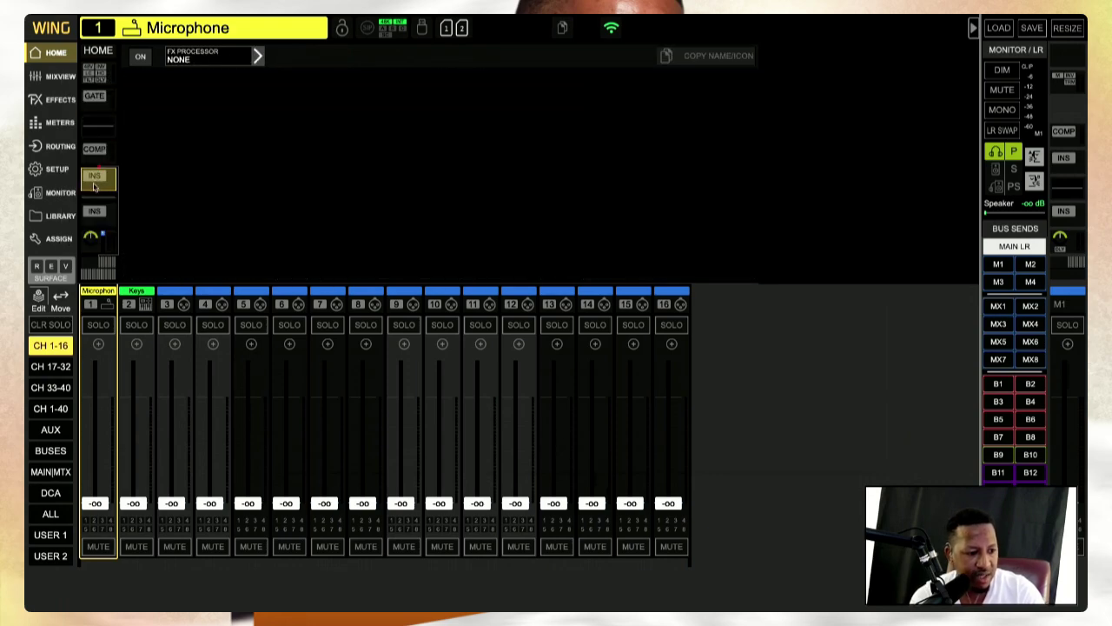
pyautogui.click(96, 239)
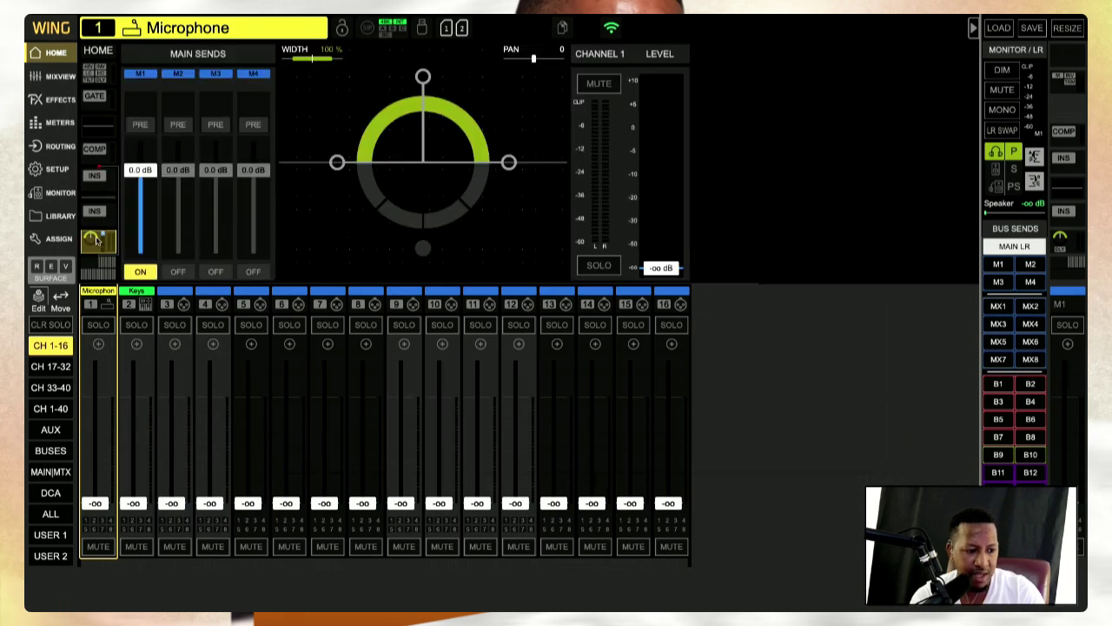
pyautogui.click(100, 51)
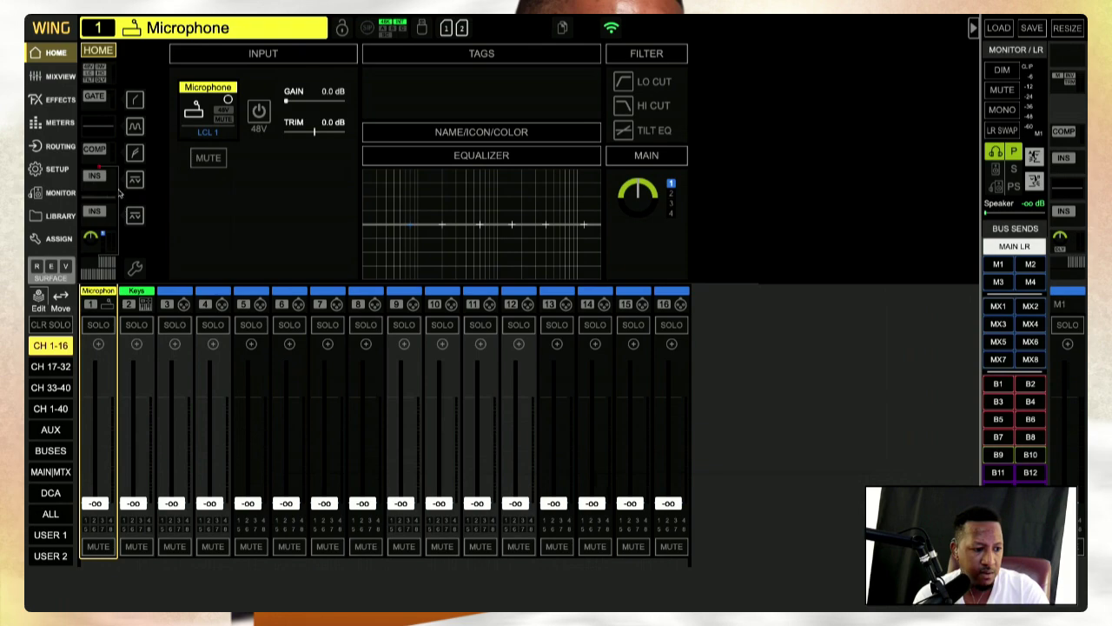
# Toggle channel 1's gate on and off from the home overview
pyautogui.click(135, 101)
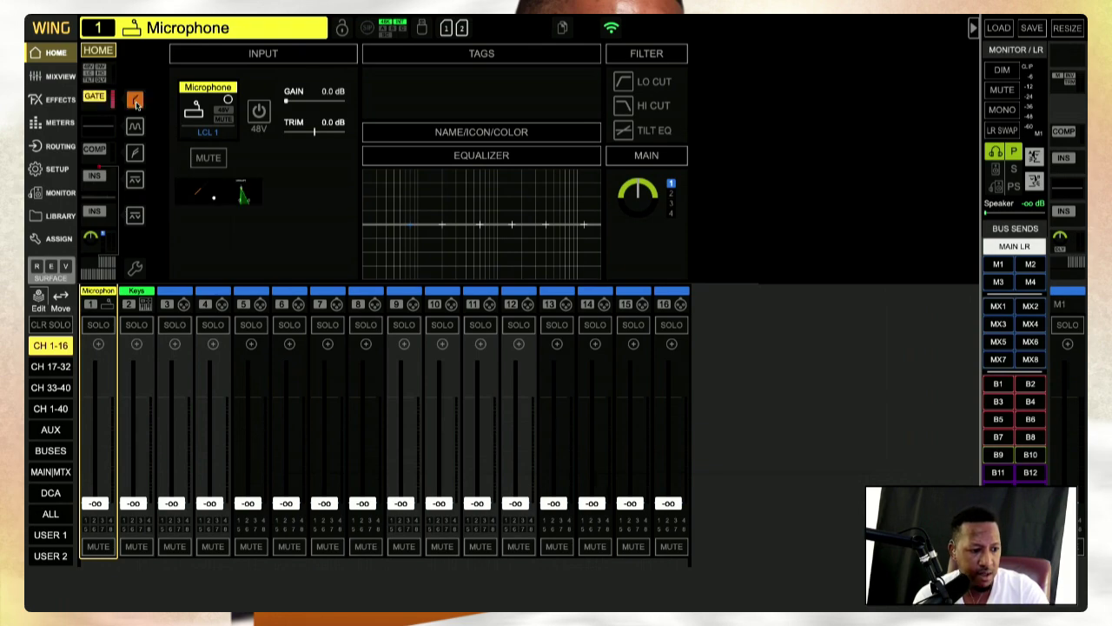
pyautogui.click(135, 100)
pyautogui.click(135, 101)
pyautogui.click(135, 101)
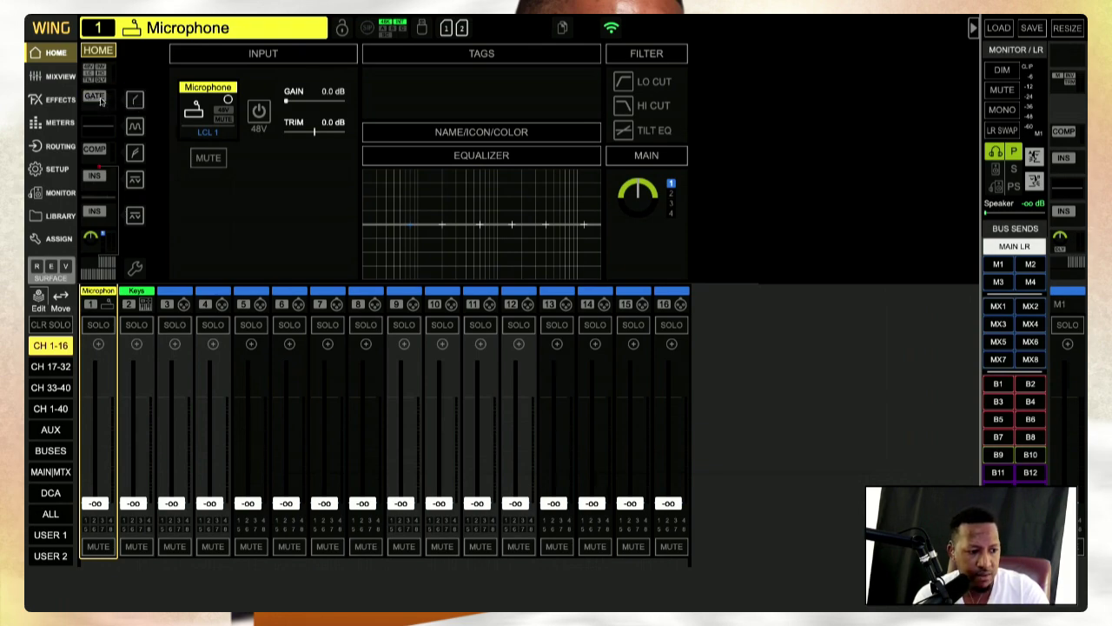
# Review channel 1's gate, equalizer and compressor pages, and browse the available gate models without changing the selection
pyautogui.click(95, 98)
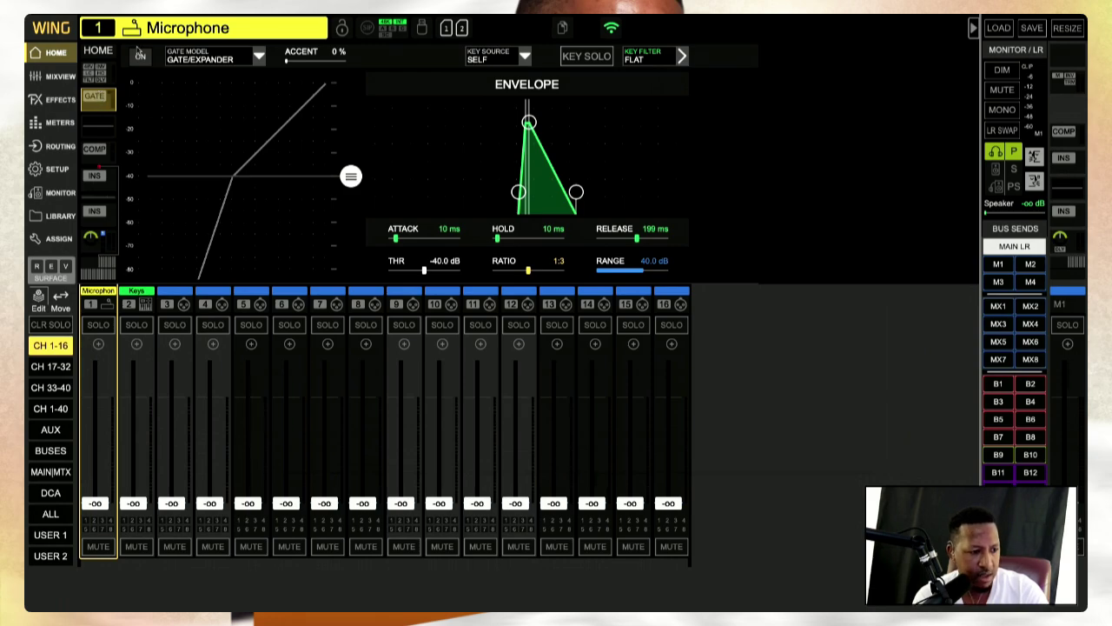
pyautogui.click(100, 129)
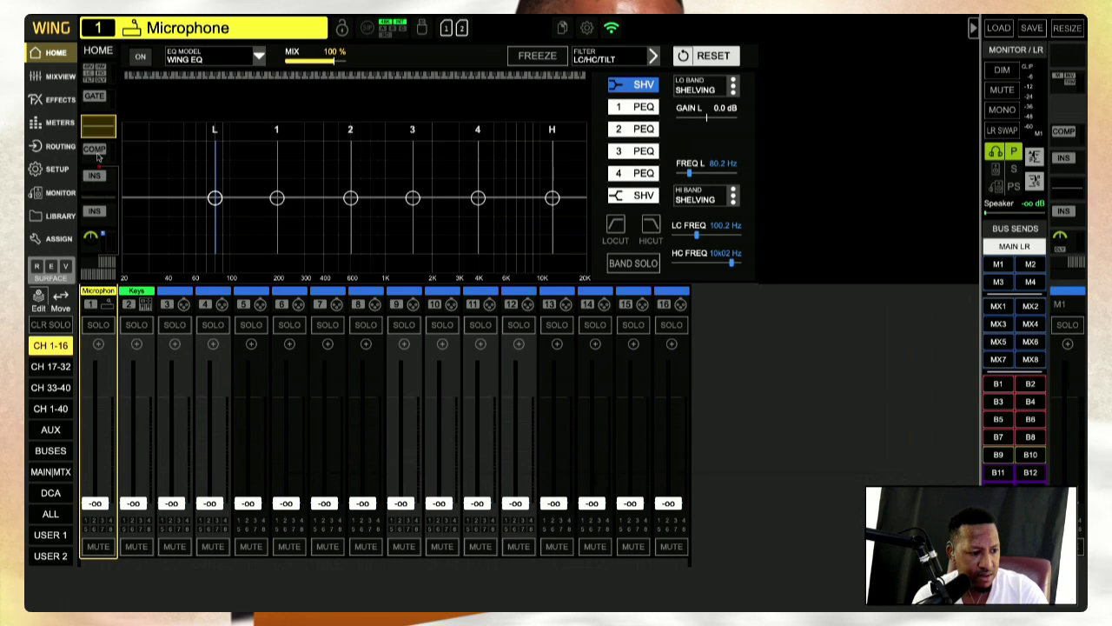
pyautogui.click(95, 149)
pyautogui.click(97, 126)
pyautogui.click(98, 100)
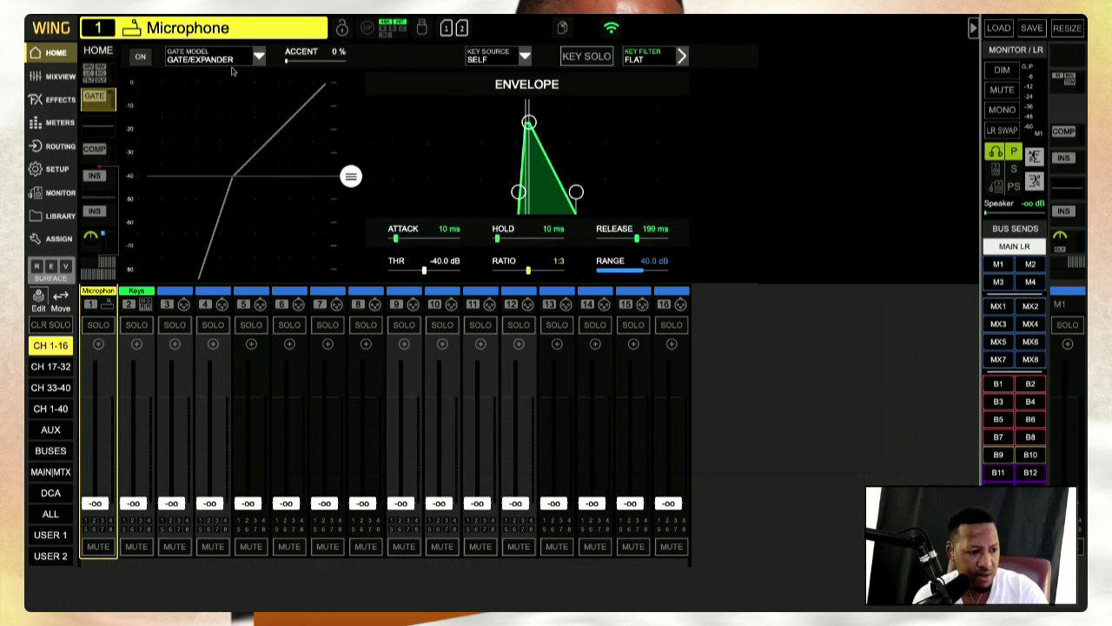
pyautogui.click(259, 57)
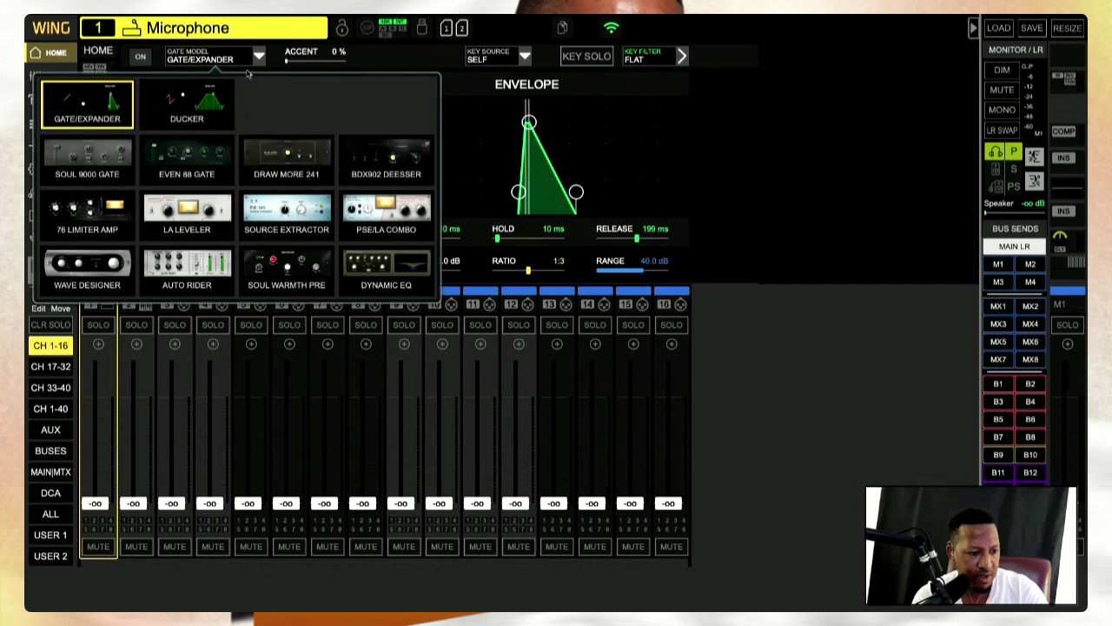
pyautogui.click(478, 155)
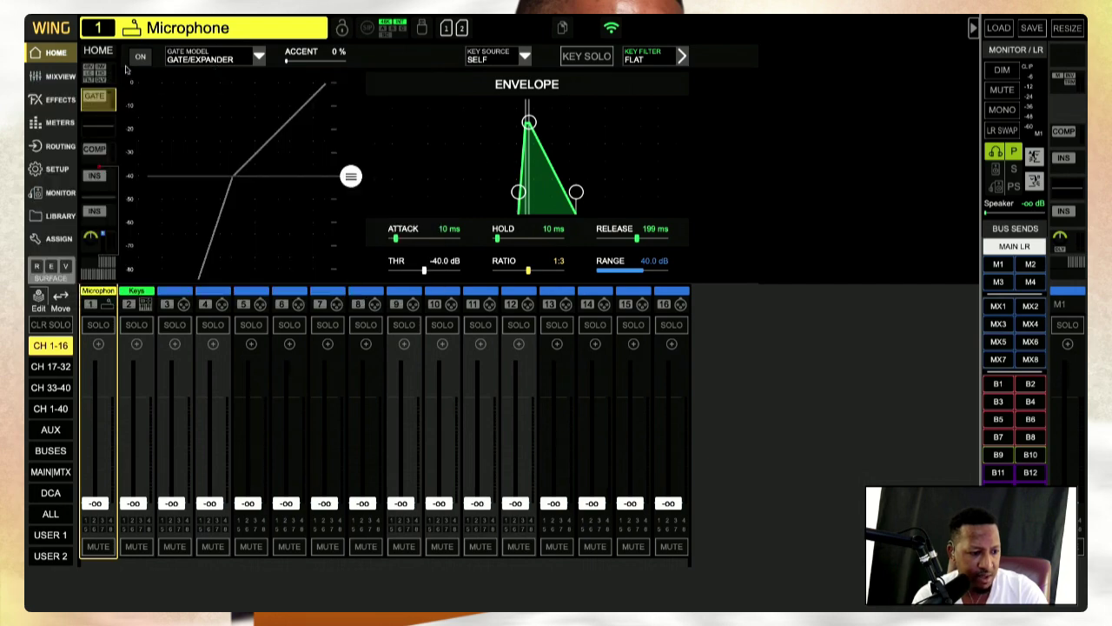
# Try the RED3 Compressor dynamics model on channel 1, and return it to the WING Compressor
pyautogui.click(95, 149)
pyautogui.click(254, 59)
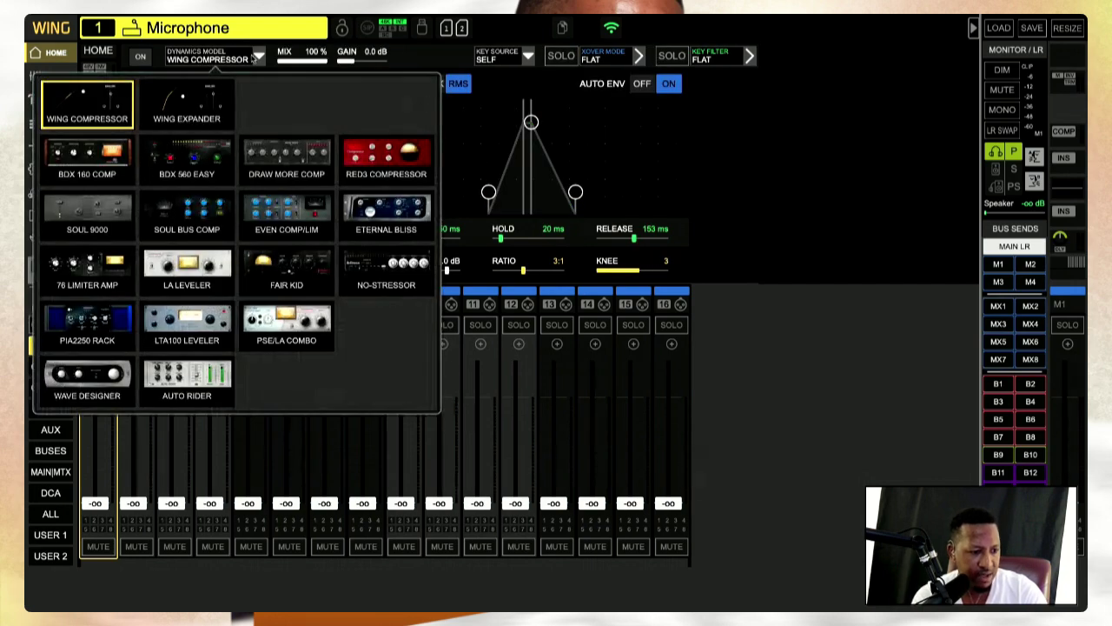
pyautogui.click(373, 149)
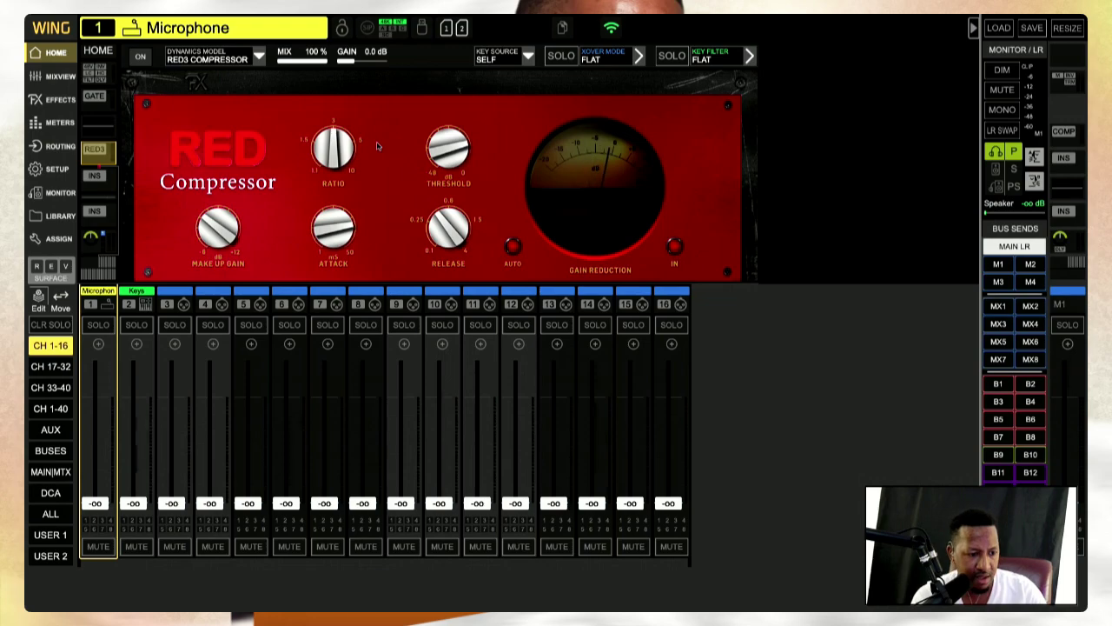
pyautogui.click(257, 58)
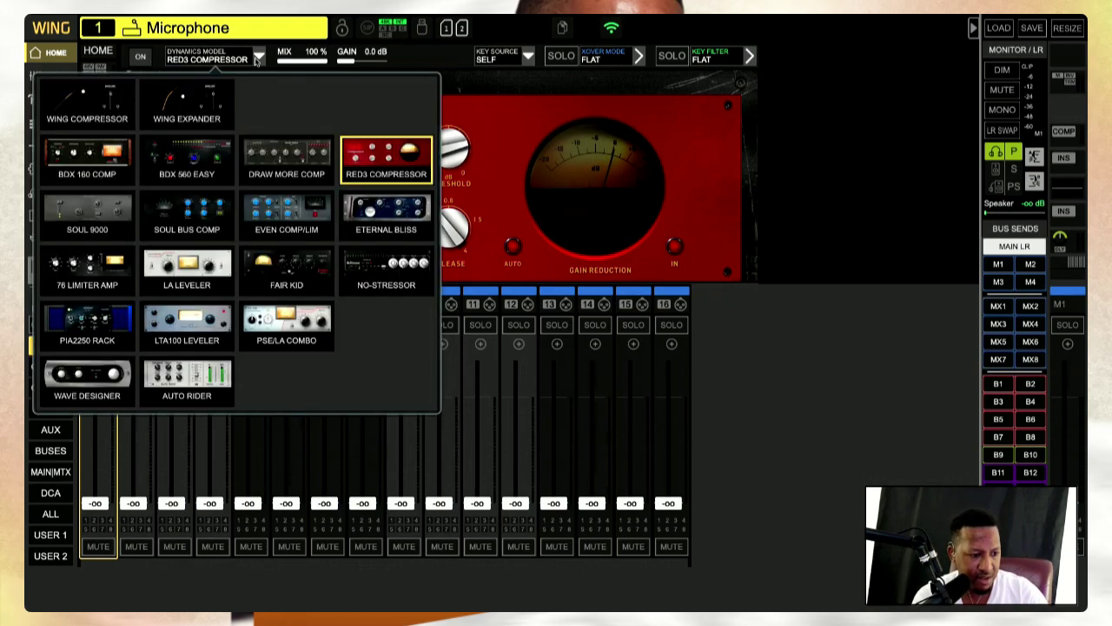
pyautogui.click(113, 111)
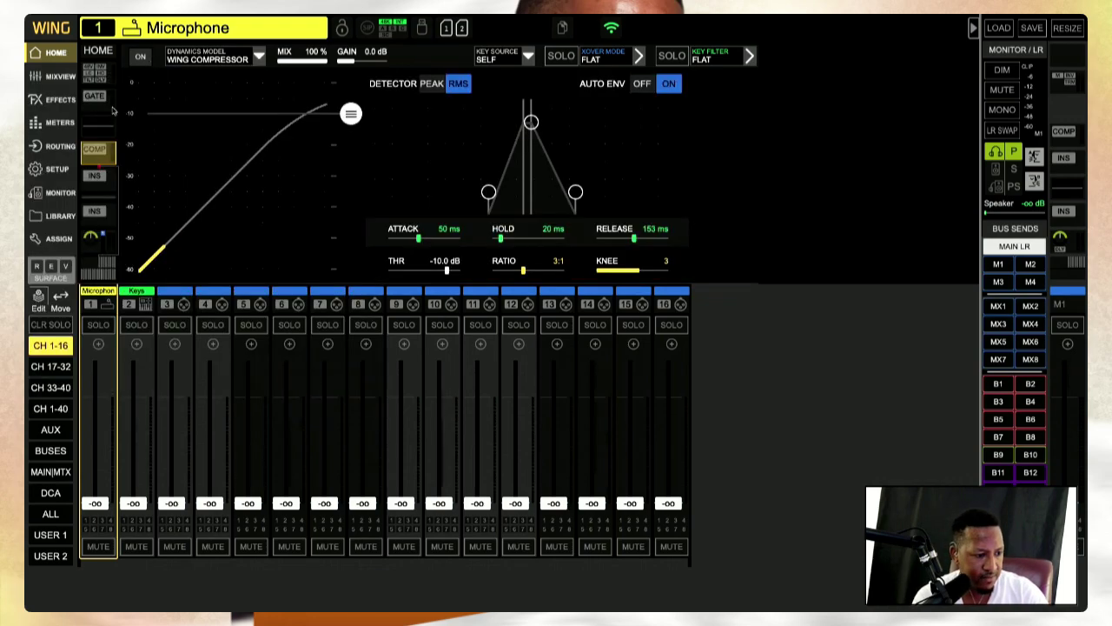
# View channel 1's main sends with its pan and width controls, and open its bus sends
pyautogui.click(103, 241)
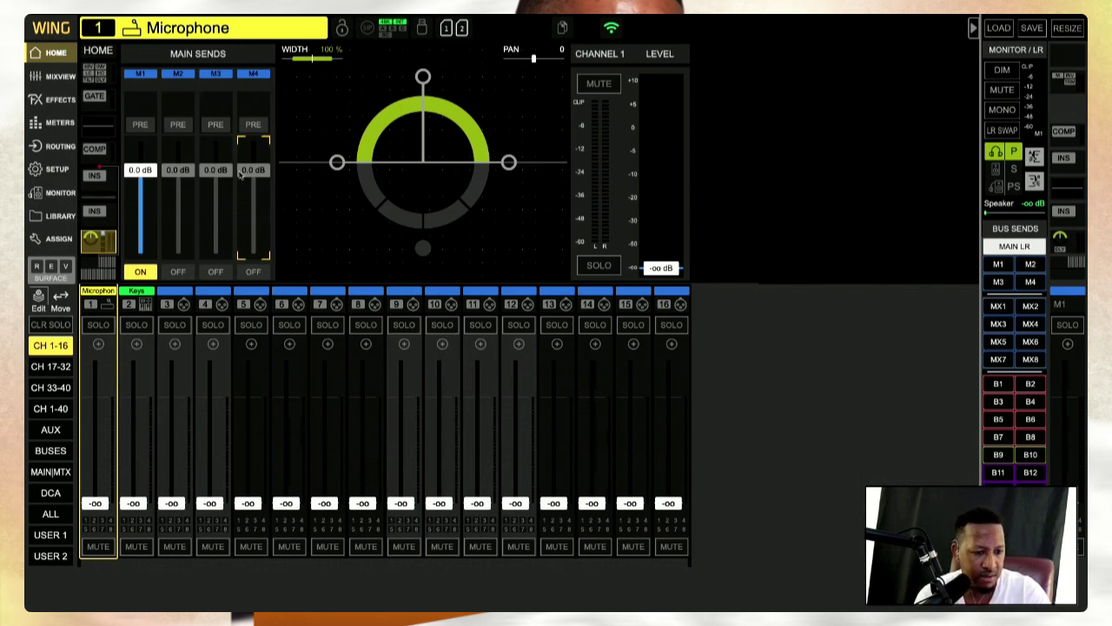
pyautogui.click(88, 275)
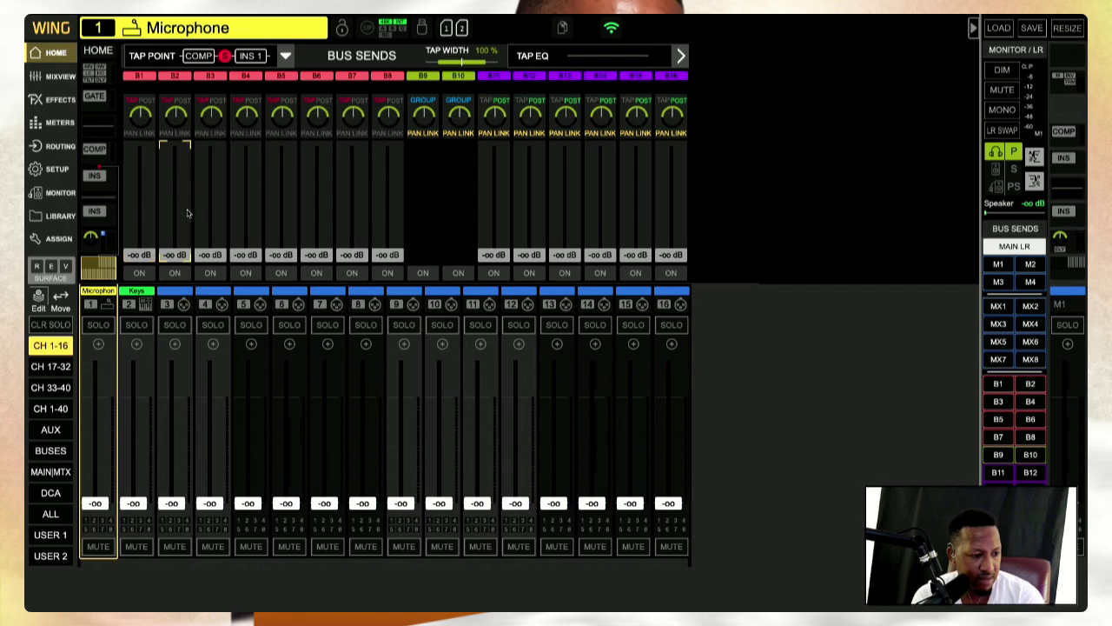
# Return to channel 1's home overview and switch on its gate, equalizer, compressor and both insert slots
pyautogui.click(99, 52)
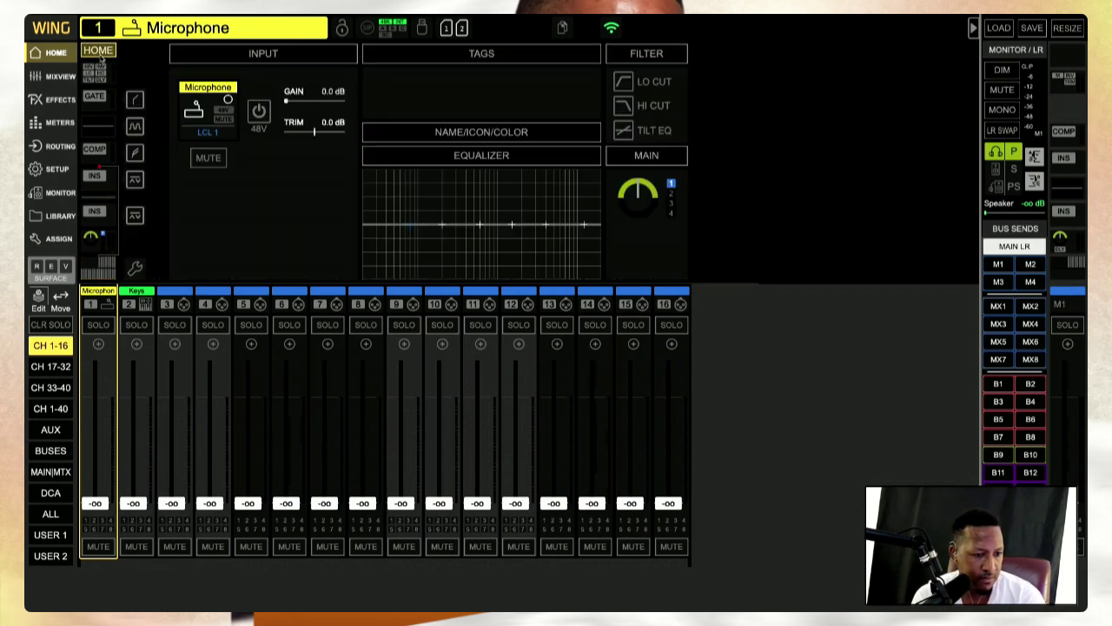
pyautogui.click(134, 99)
pyautogui.click(135, 127)
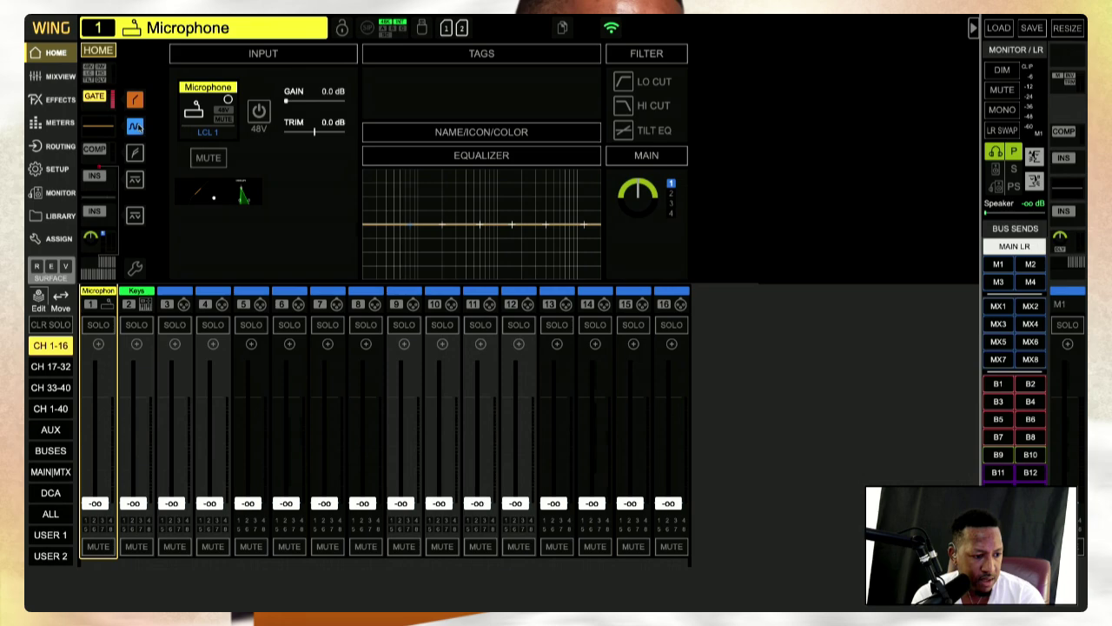
pyautogui.click(134, 153)
pyautogui.click(135, 181)
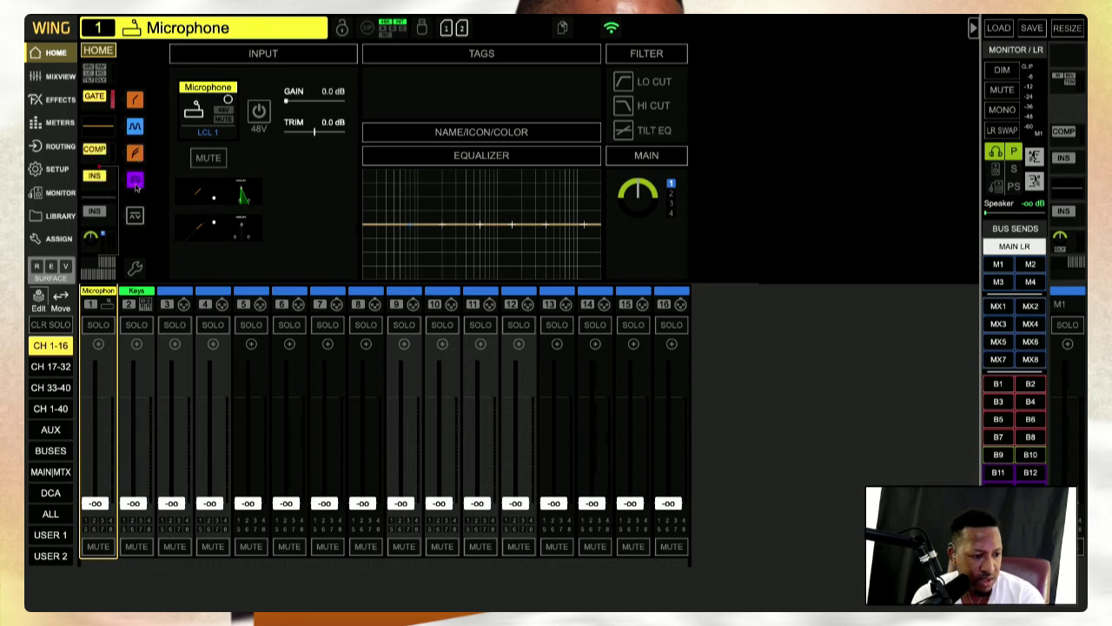
pyautogui.click(136, 216)
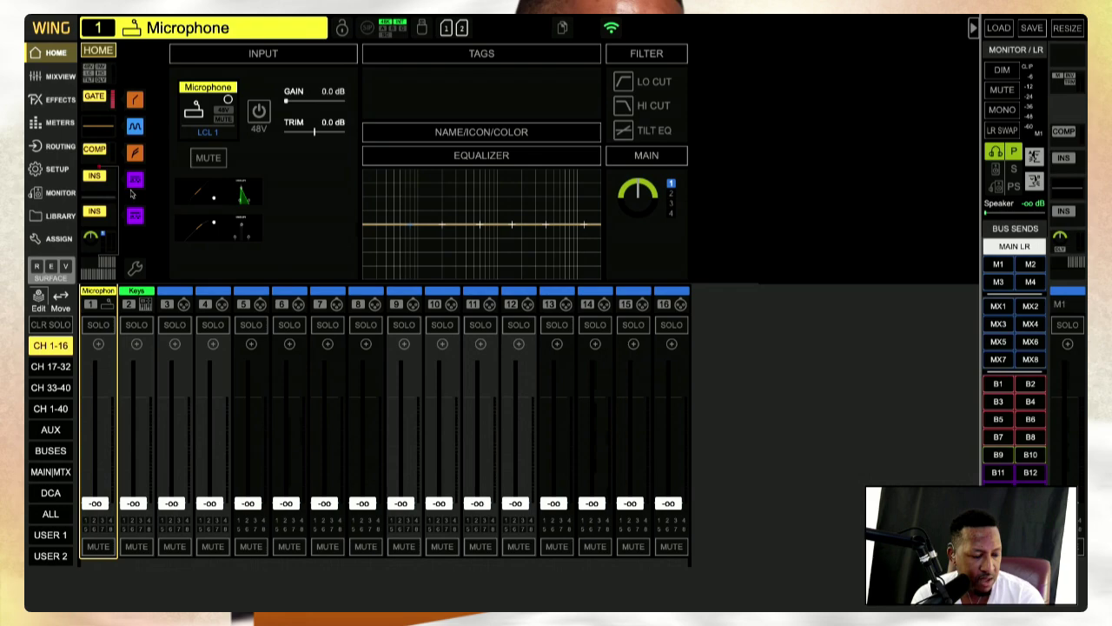
# Toggle channel 1's compressor, gate and equalizer off and on again from the home overview
pyautogui.click(134, 156)
pyautogui.click(135, 157)
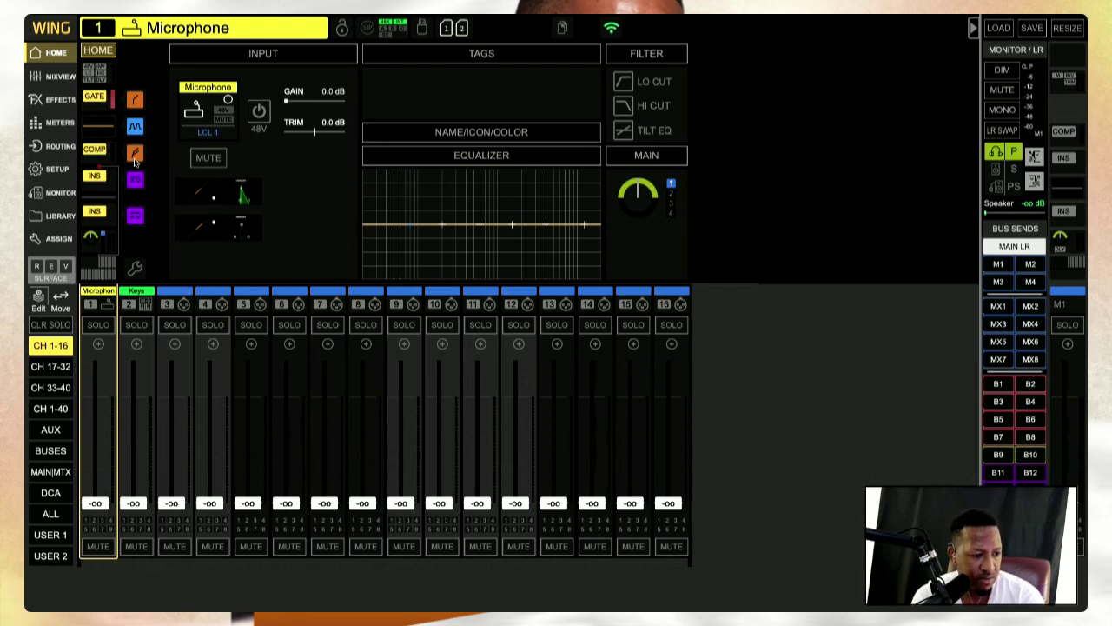
pyautogui.click(136, 108)
pyautogui.click(136, 108)
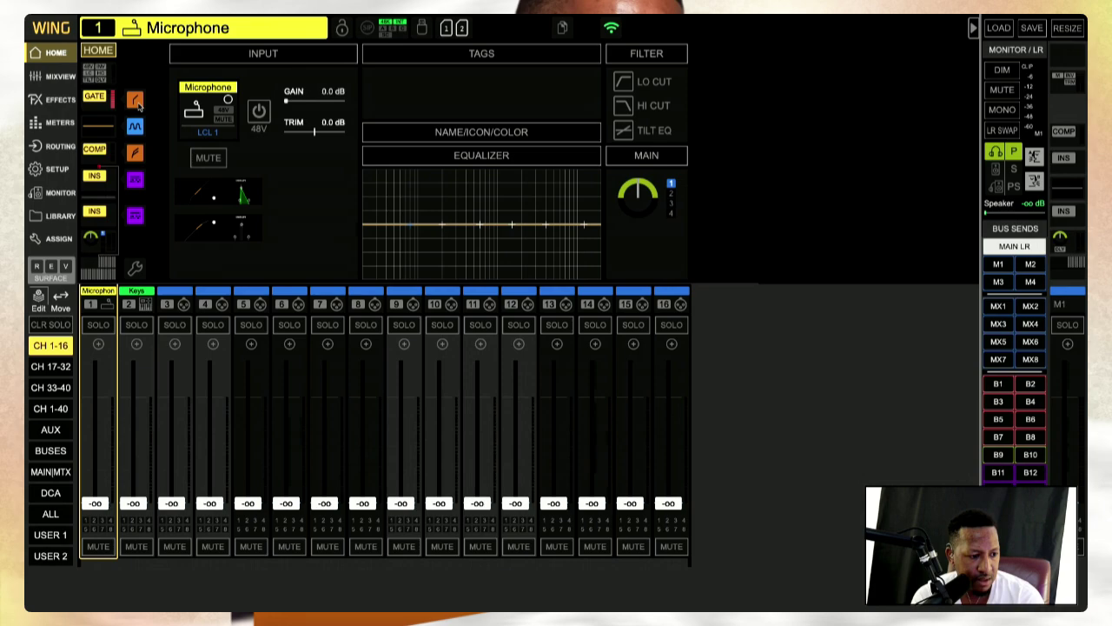
pyautogui.click(137, 126)
pyautogui.click(137, 126)
pyautogui.click(137, 127)
pyautogui.click(135, 127)
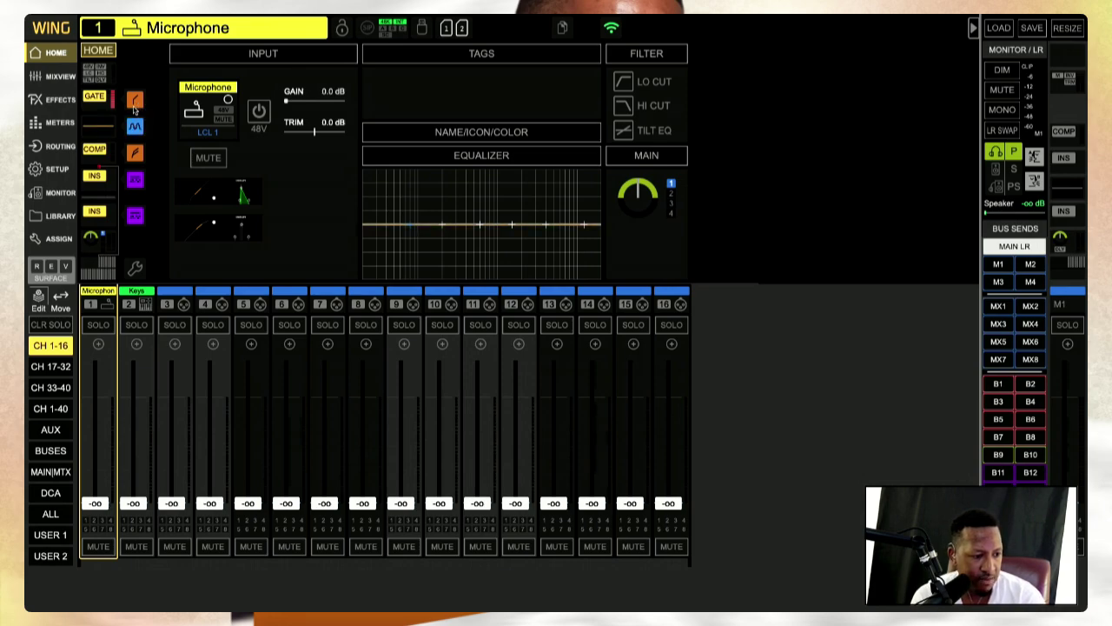
# Toggle channel 1's gate a few times, and switch off the gate, equalizer and compressor
pyautogui.click(135, 100)
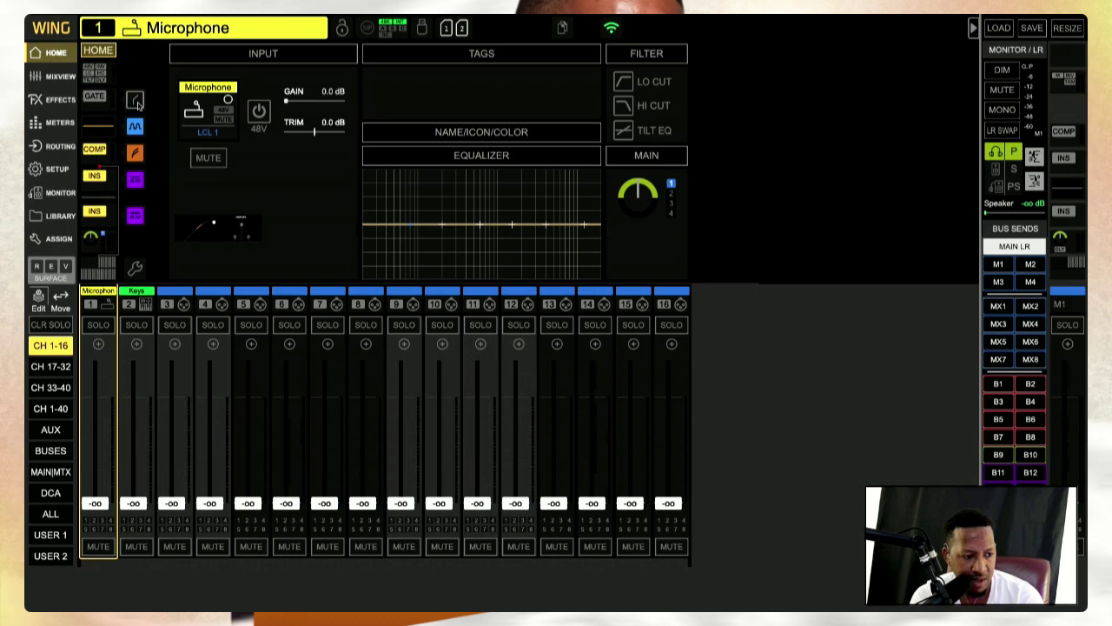
pyautogui.click(135, 101)
pyautogui.click(136, 103)
pyautogui.click(136, 103)
pyautogui.click(135, 103)
pyautogui.click(135, 126)
pyautogui.click(135, 153)
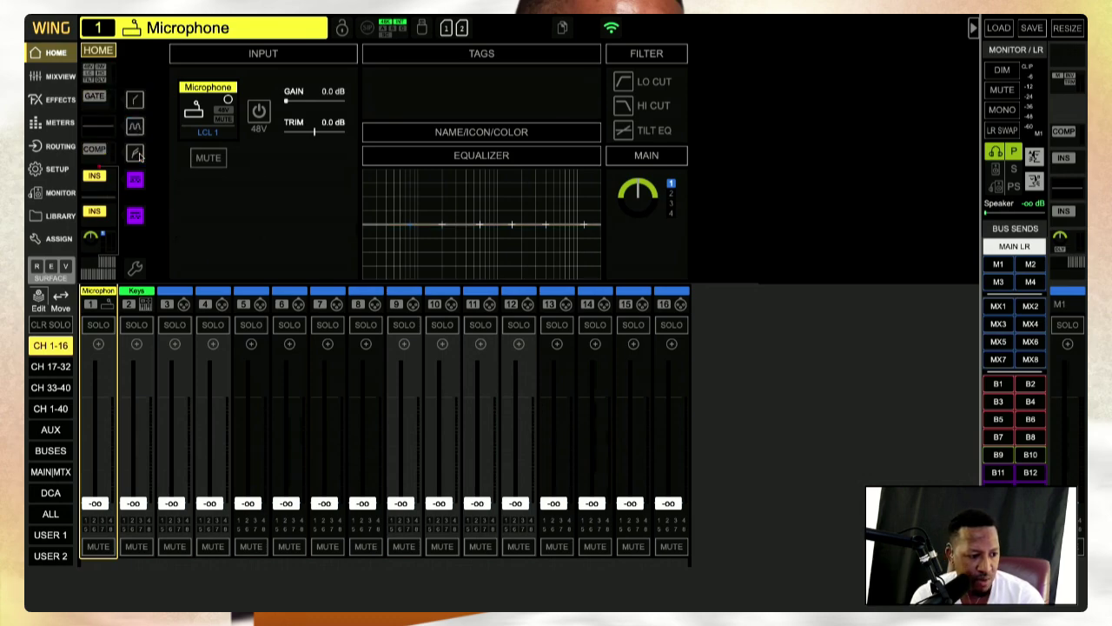
# View the processing order edit mode for channel 1, and switch off both insert slots
pyautogui.click(135, 267)
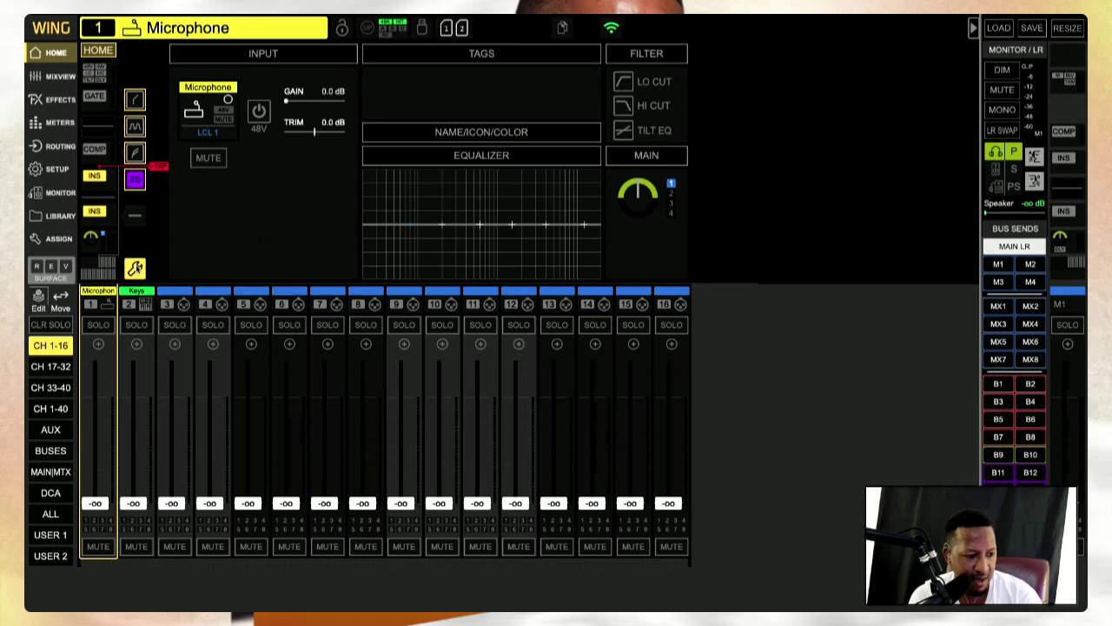
pyautogui.moveTo(137, 100)
pyautogui.mouseDown()
pyautogui.moveTo(136, 132)
pyautogui.moveTo(137, 95)
pyautogui.mouseUp()
pyautogui.click(134, 267)
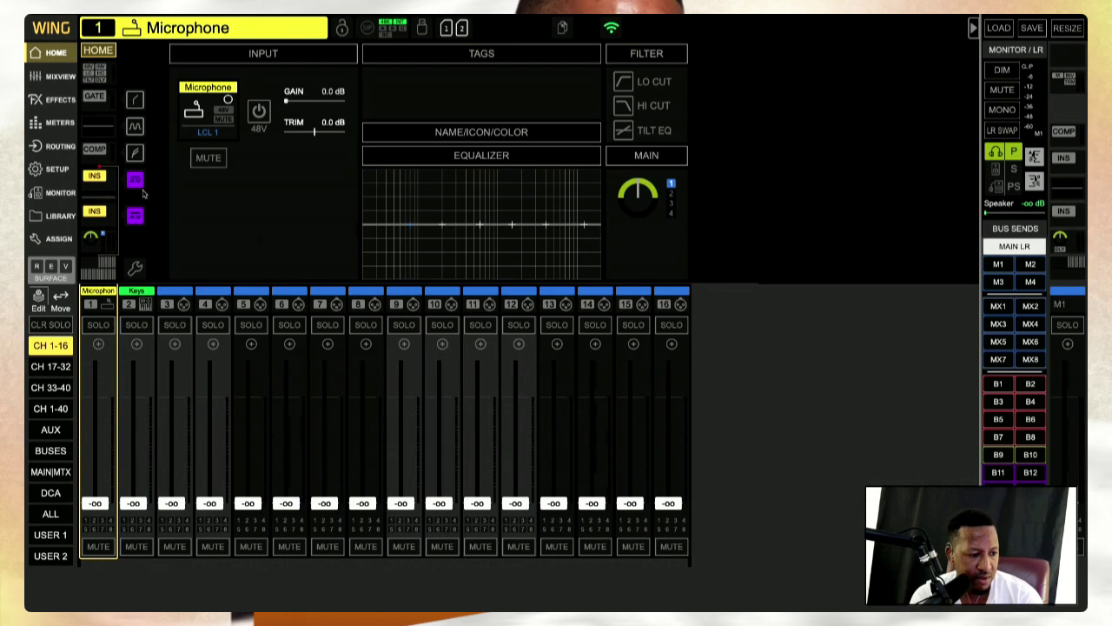
pyautogui.click(137, 182)
pyautogui.click(137, 217)
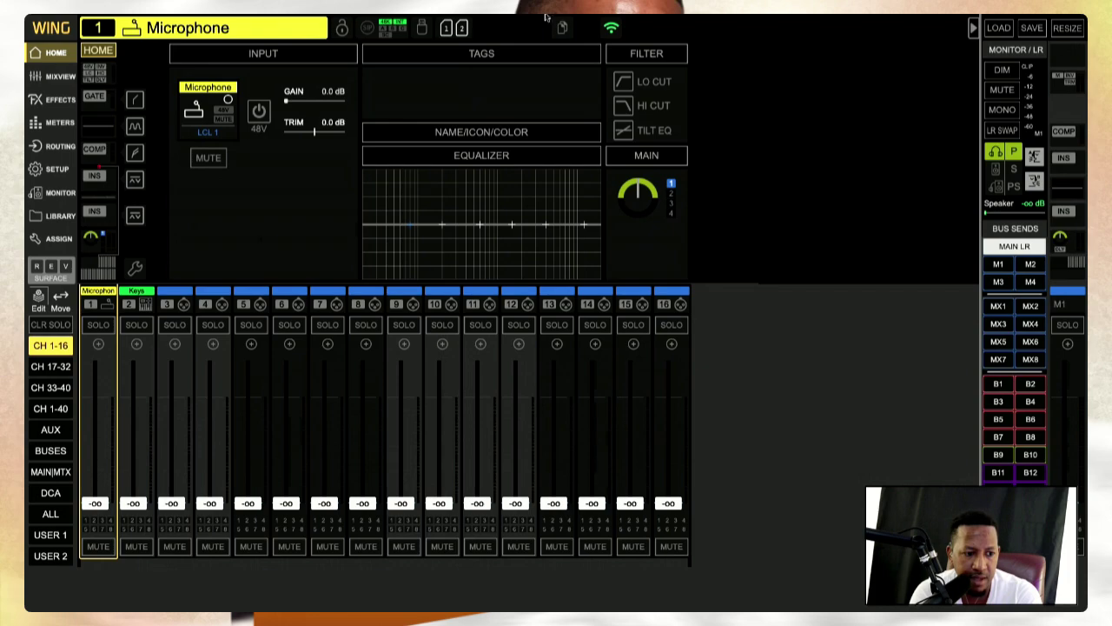
# Turn on the lock, view channel 1's main input selection and its source and trim page, and release the lock
pyautogui.moveTo(64, 20)
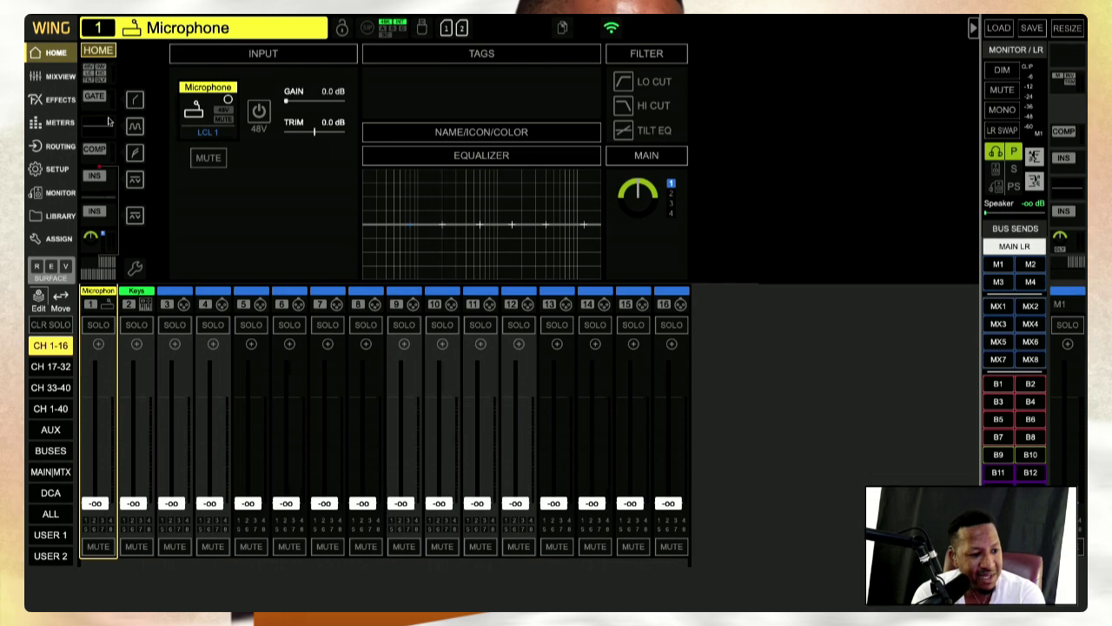
pyautogui.click(342, 28)
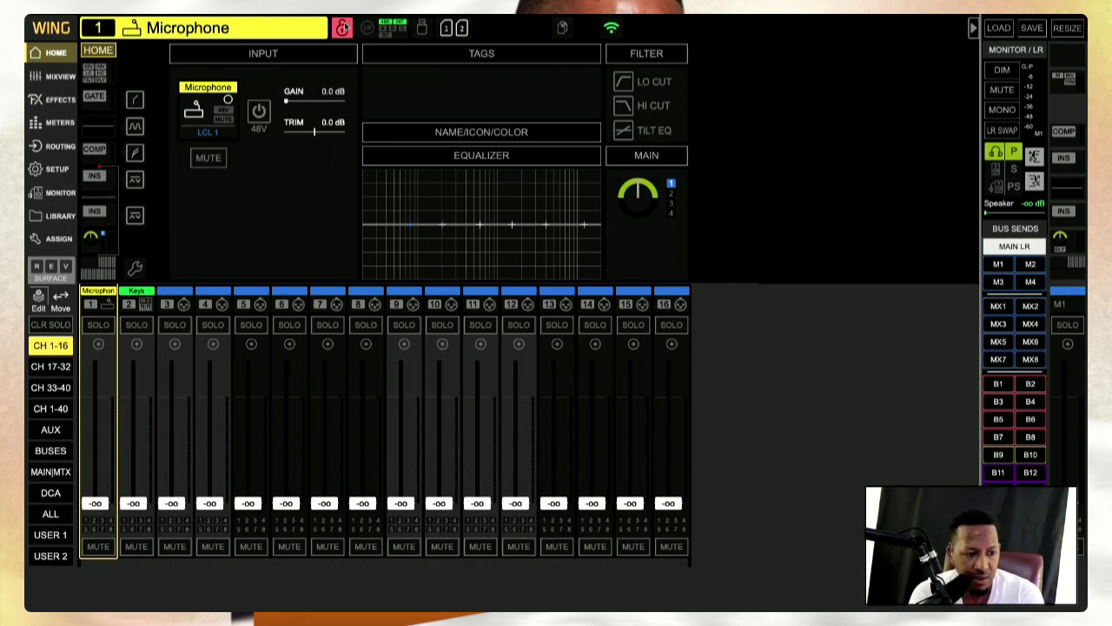
pyautogui.click(220, 118)
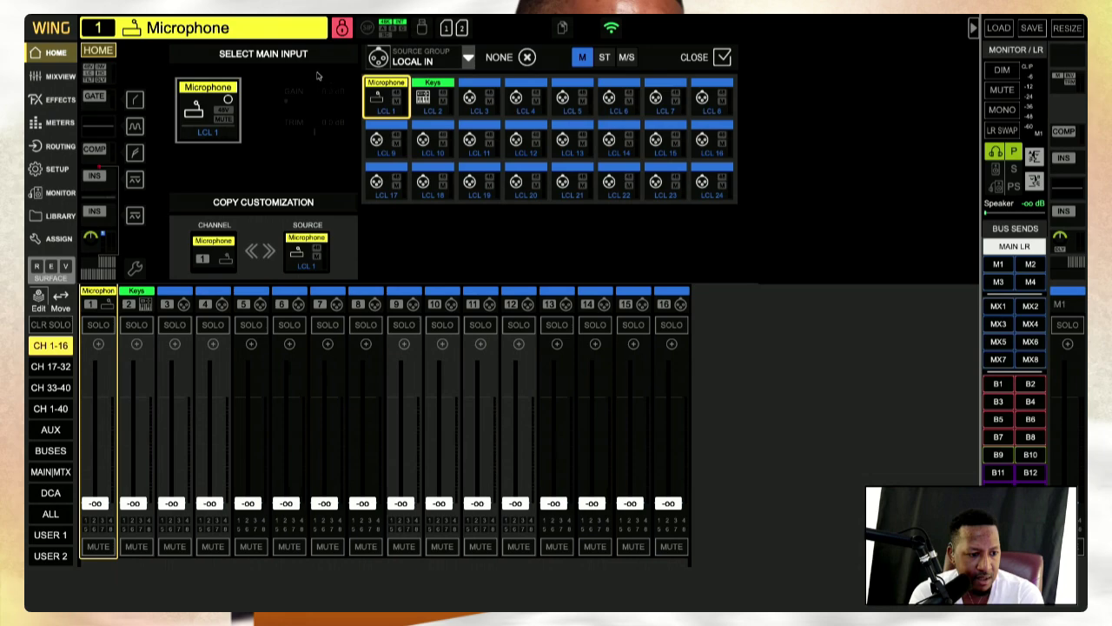
pyautogui.click(105, 66)
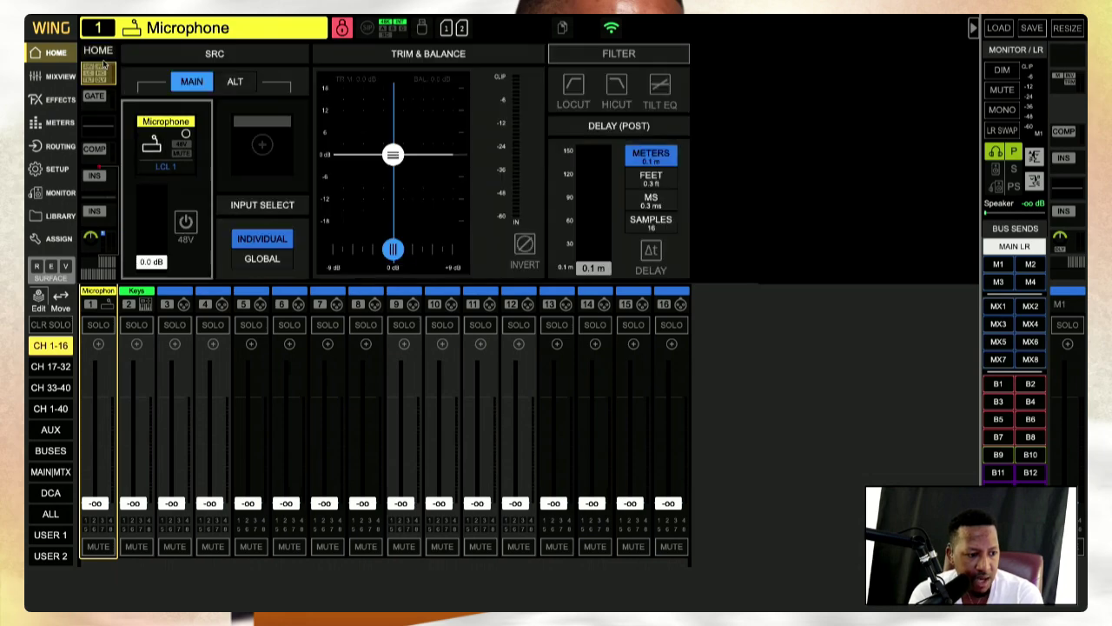
pyautogui.click(103, 50)
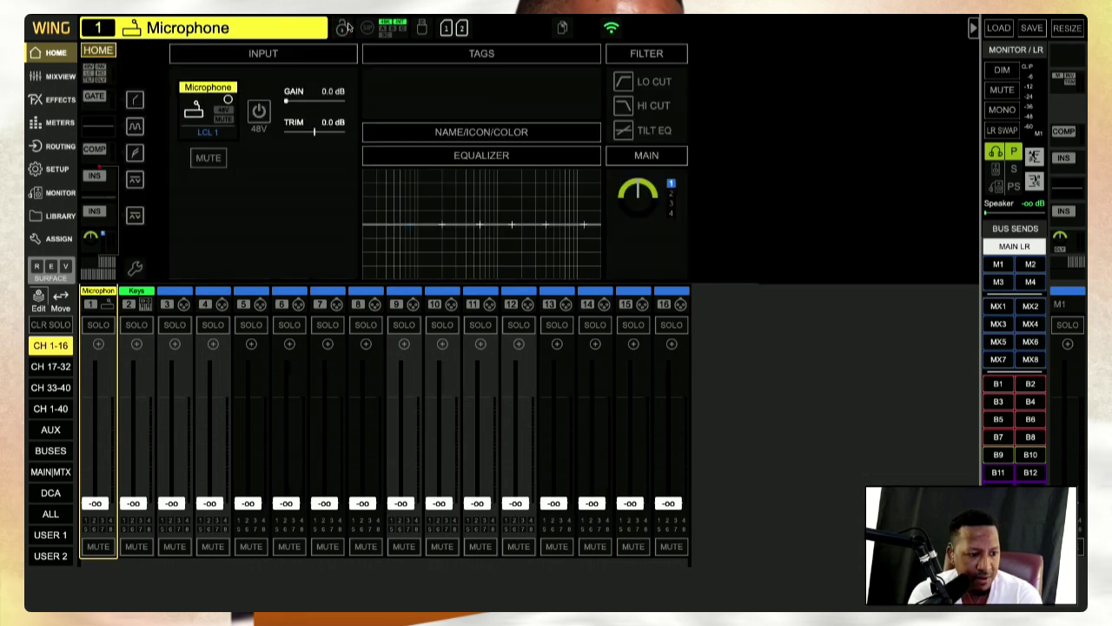
# Review the Audio, Remote, General and Connect setup pages, and return to channel 1's home overview
pyautogui.click(368, 29)
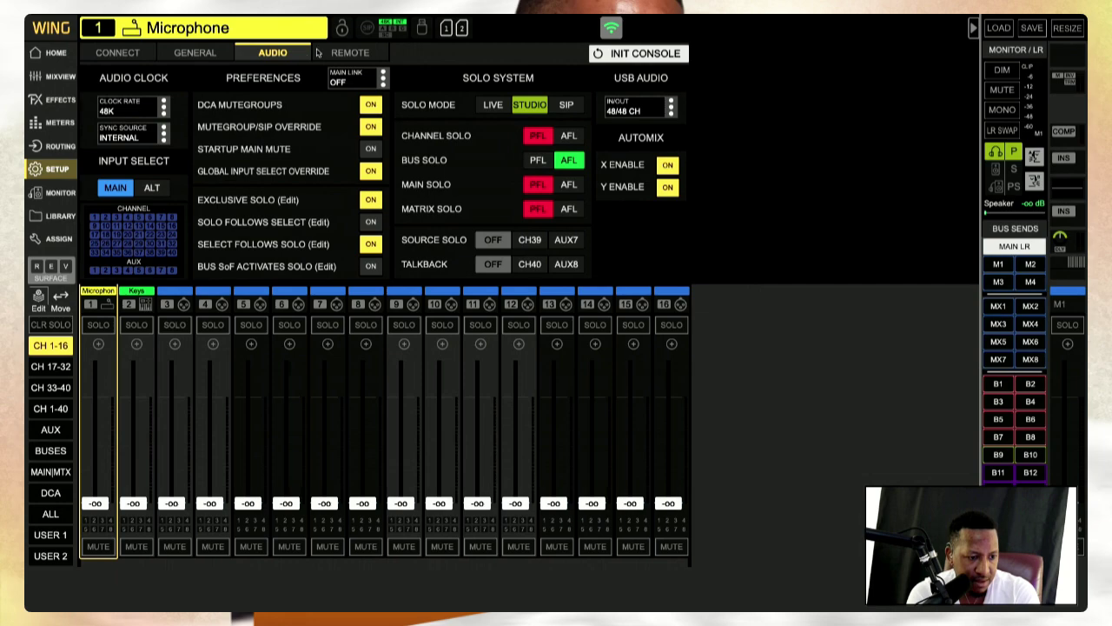
pyautogui.click(342, 55)
pyautogui.click(271, 50)
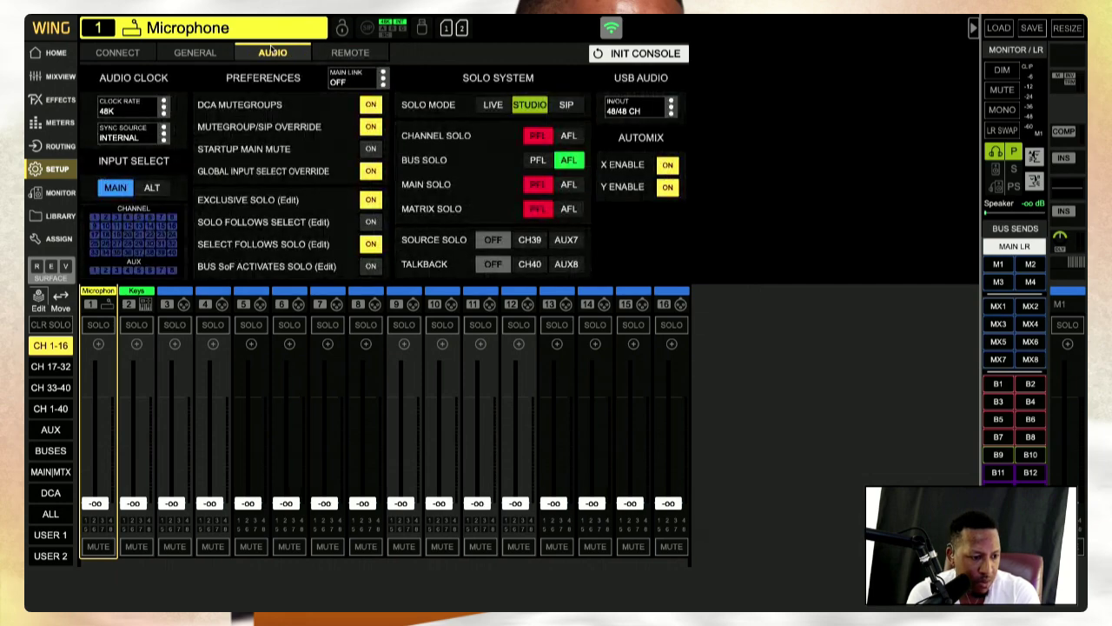
pyautogui.click(209, 58)
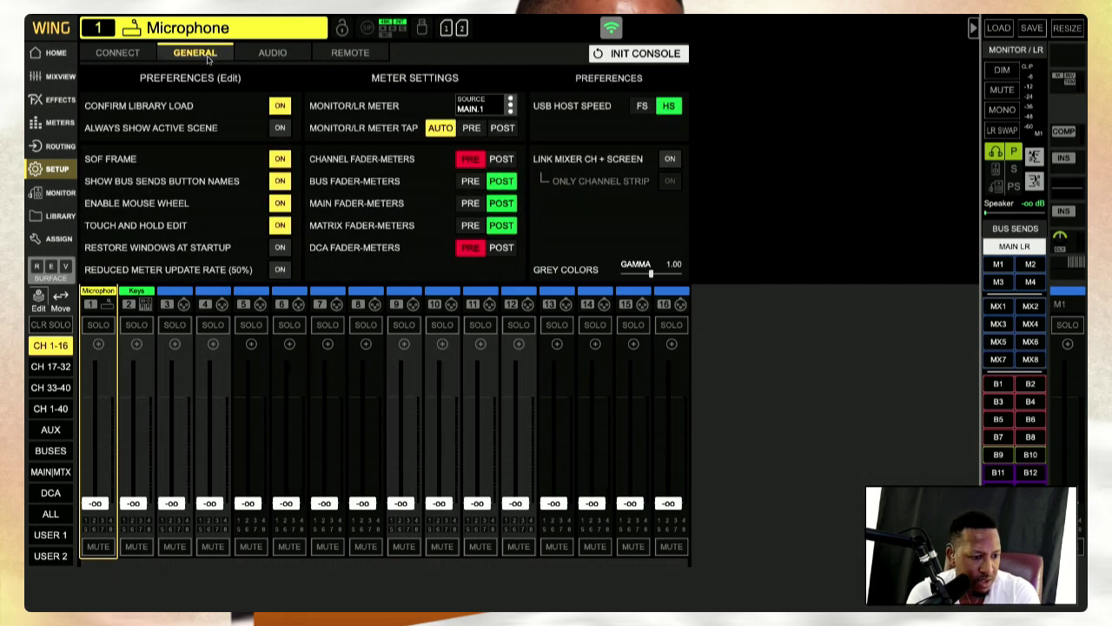
pyautogui.click(132, 58)
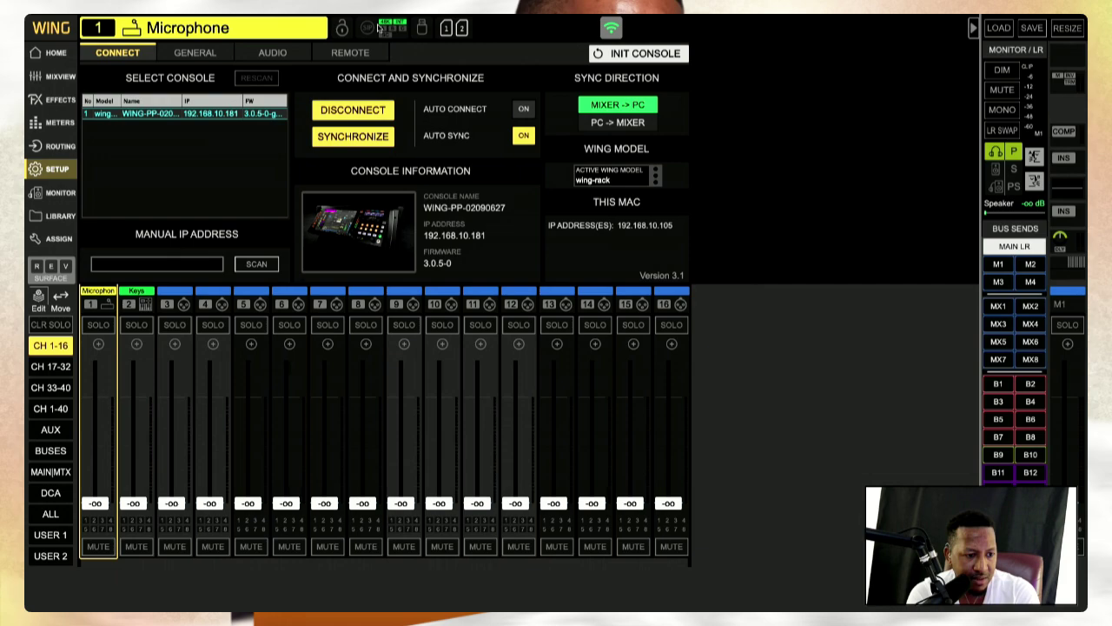
pyautogui.click(272, 52)
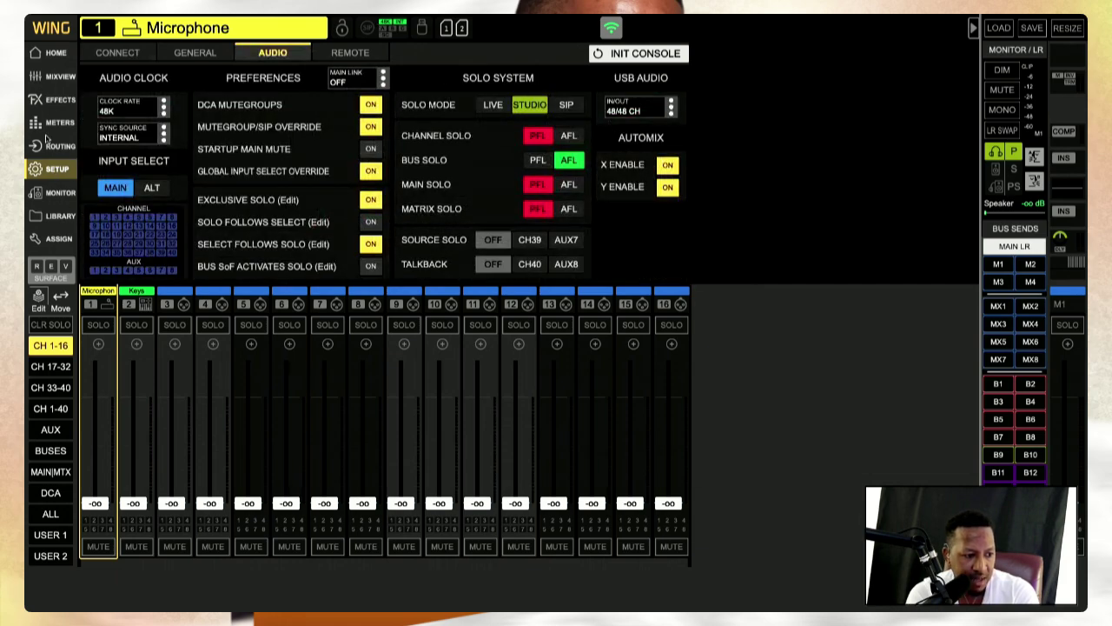
pyautogui.click(56, 54)
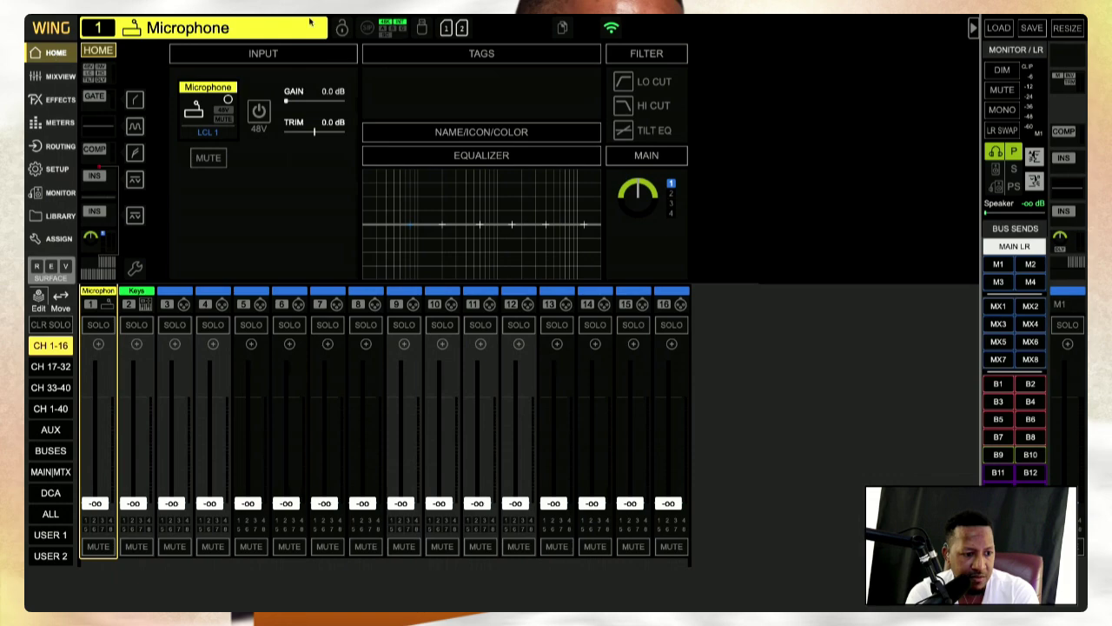
pyautogui.click(387, 29)
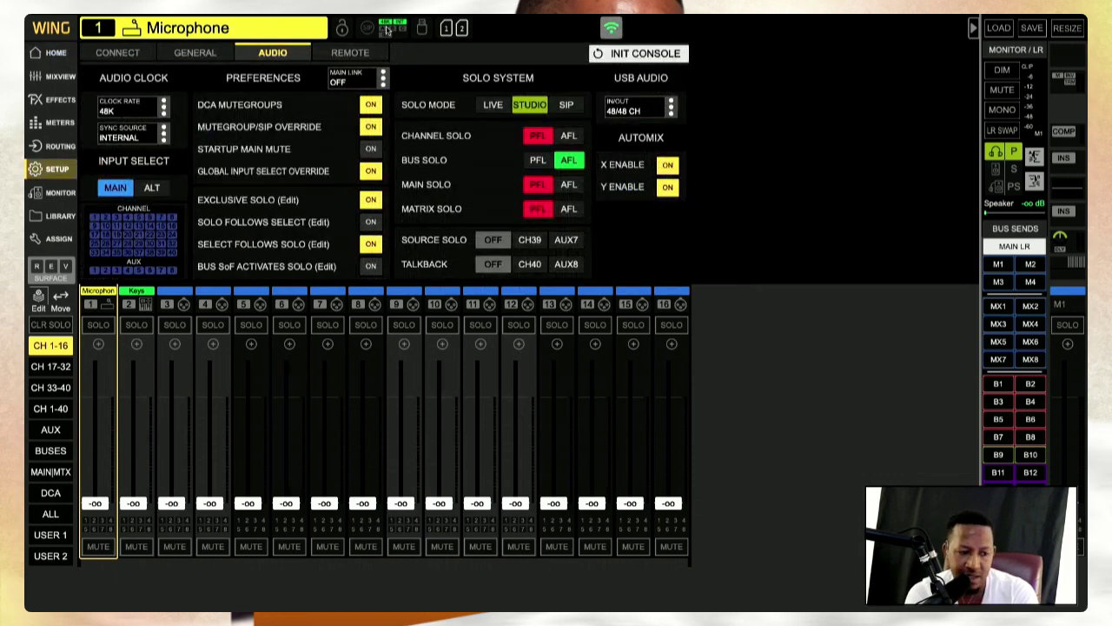
pyautogui.click(250, 28)
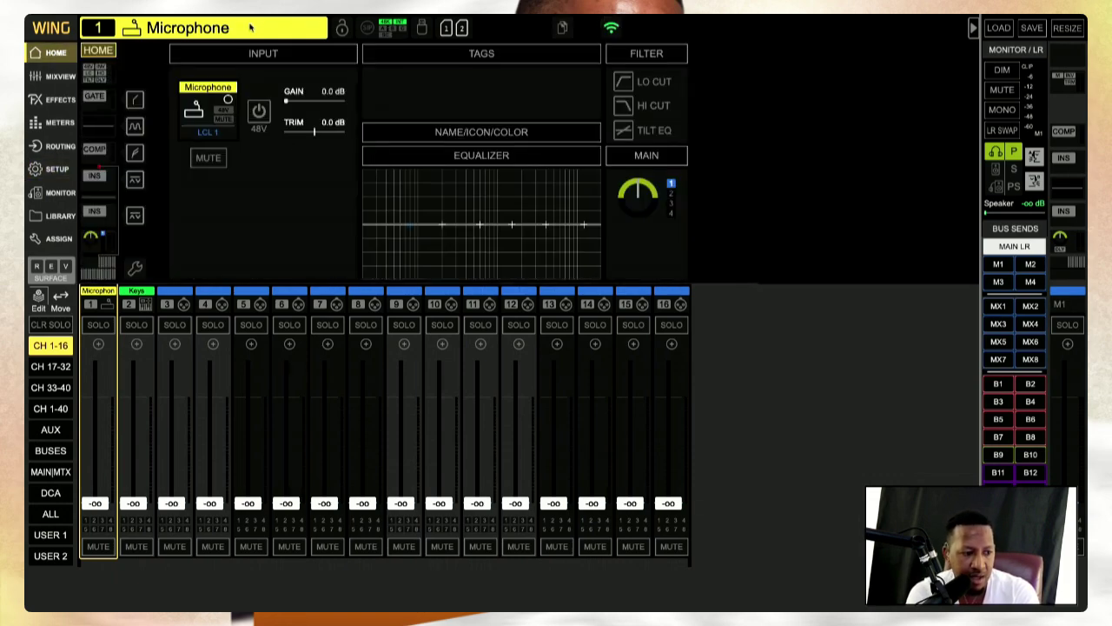
# Open the USB recorder and the SD recorder, and select the Same God session on SD card 1
pyautogui.click(423, 27)
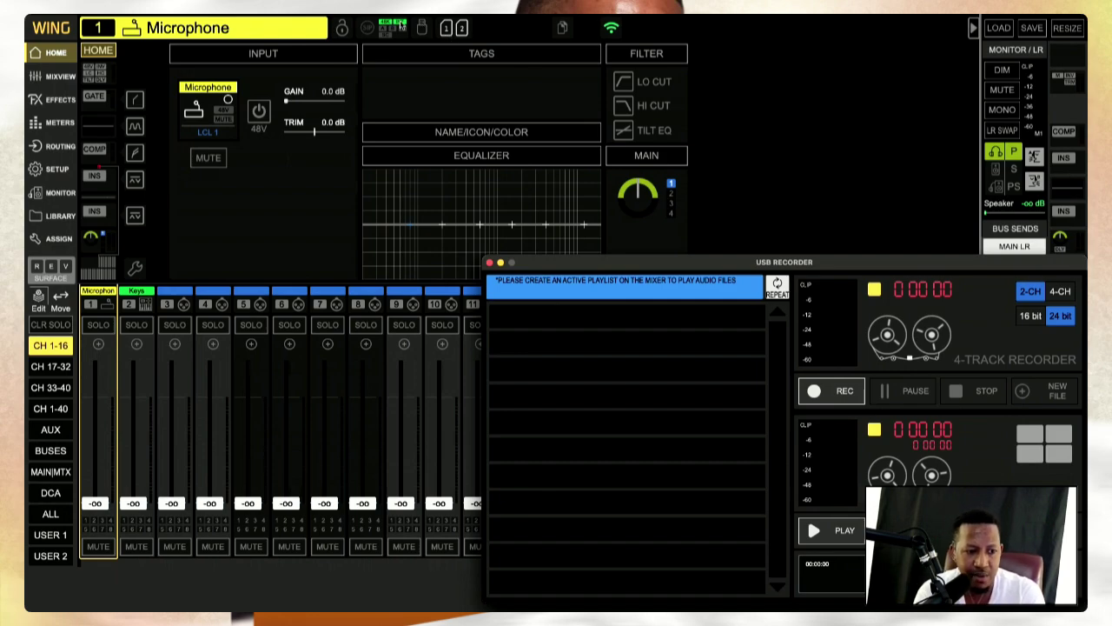
pyautogui.click(458, 29)
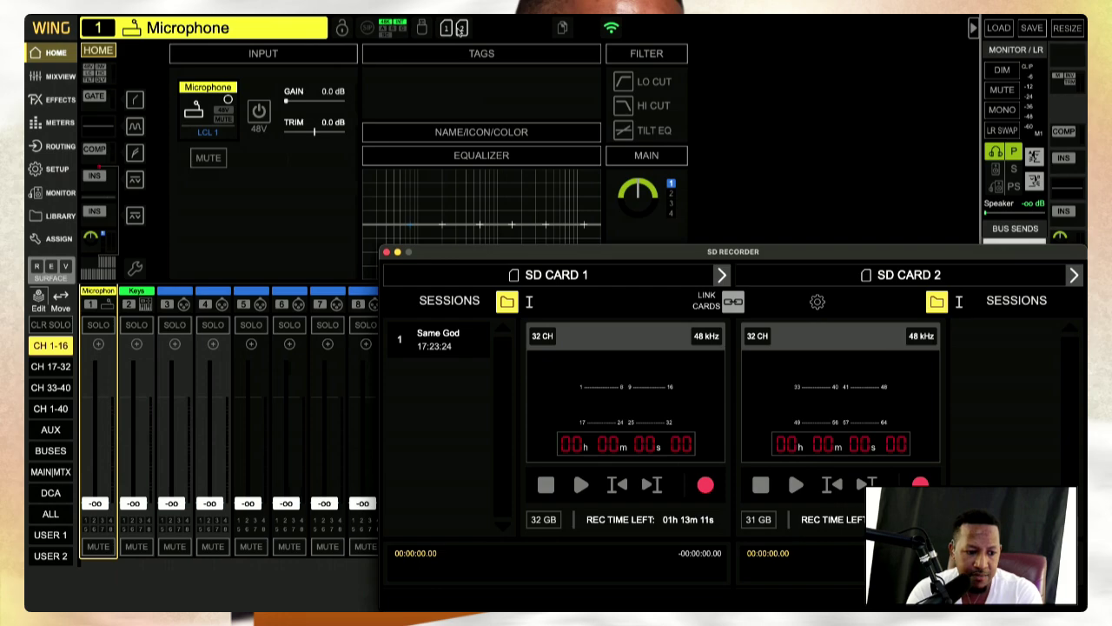
pyautogui.click(438, 332)
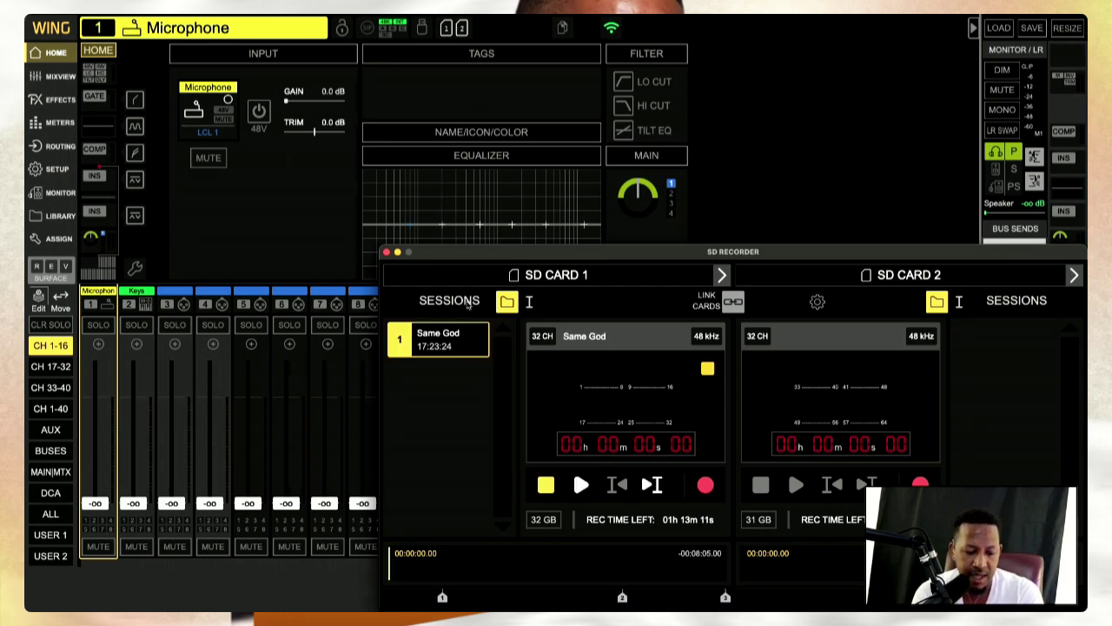
# Play the selected SD card session for a few seconds, stop it, and close both recorder windows
pyautogui.click(581, 488)
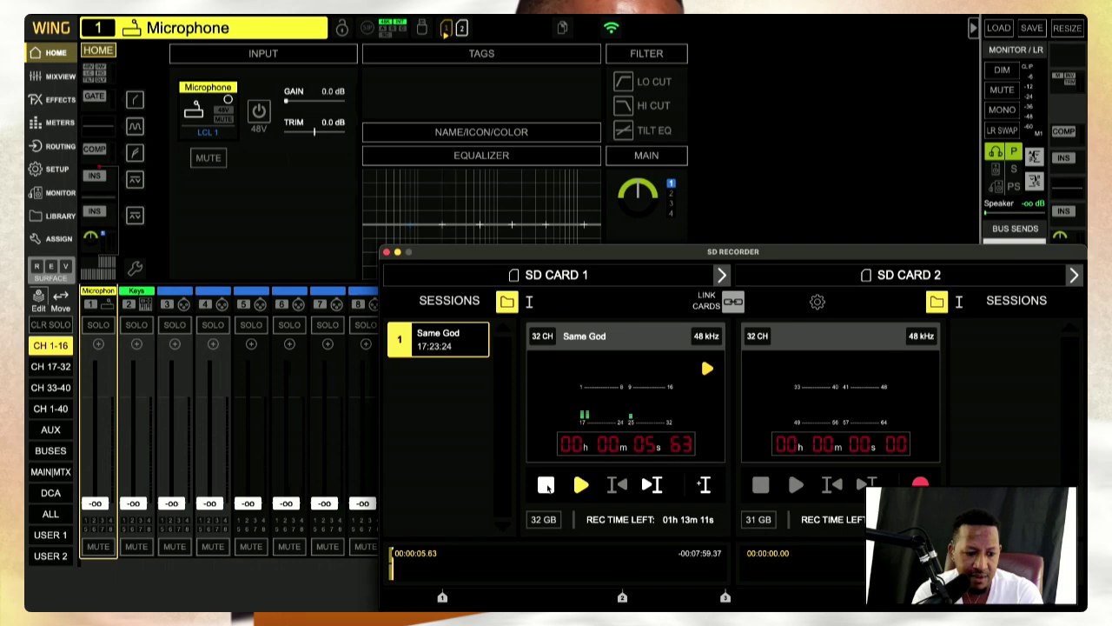
pyautogui.click(546, 485)
pyautogui.click(387, 252)
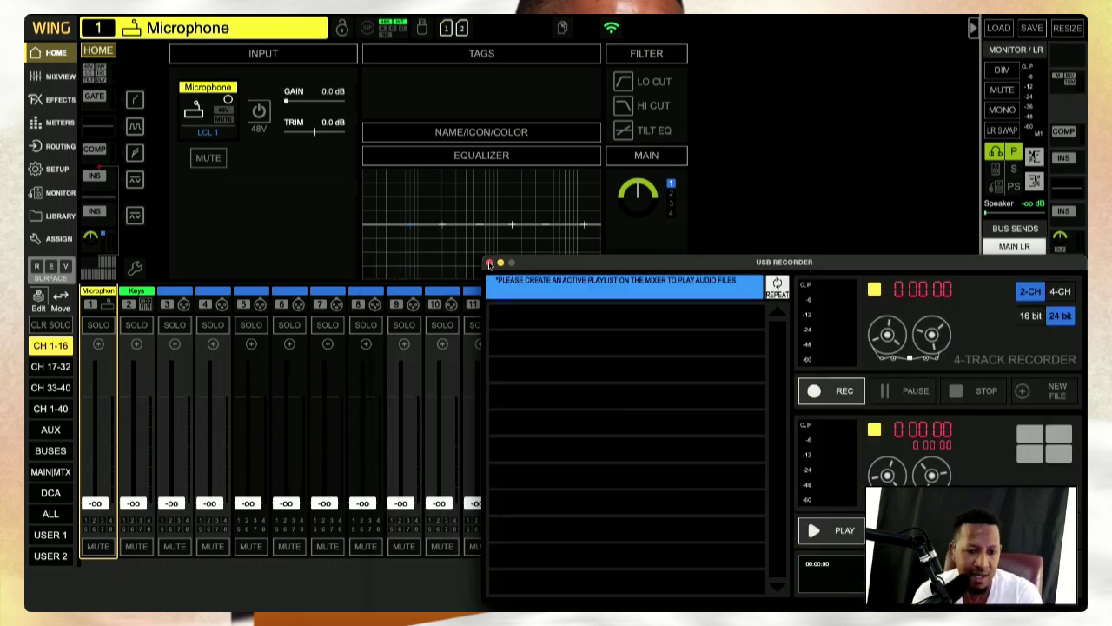
pyautogui.click(489, 264)
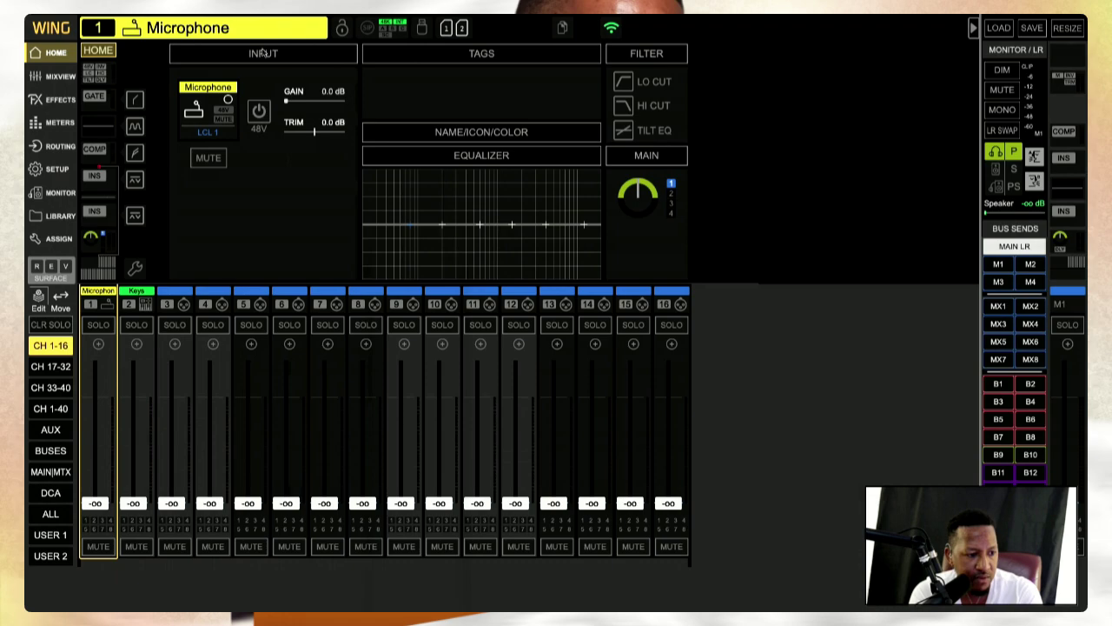
# View the channel copy/init options and the console connection page, and return to channel 1's home overview
pyautogui.click(563, 30)
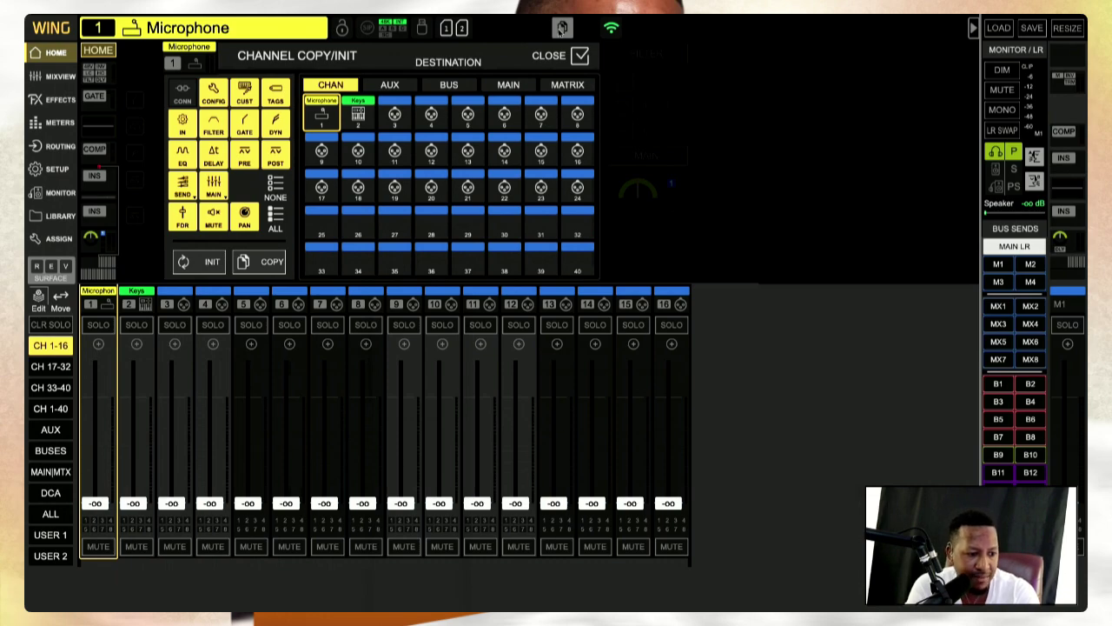
pyautogui.click(611, 29)
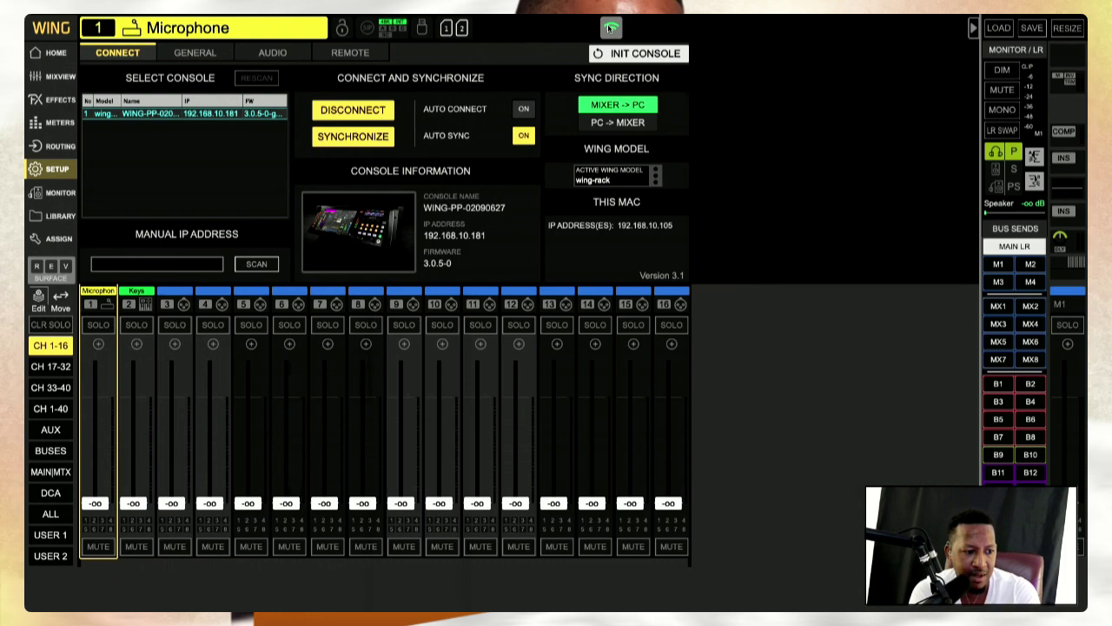
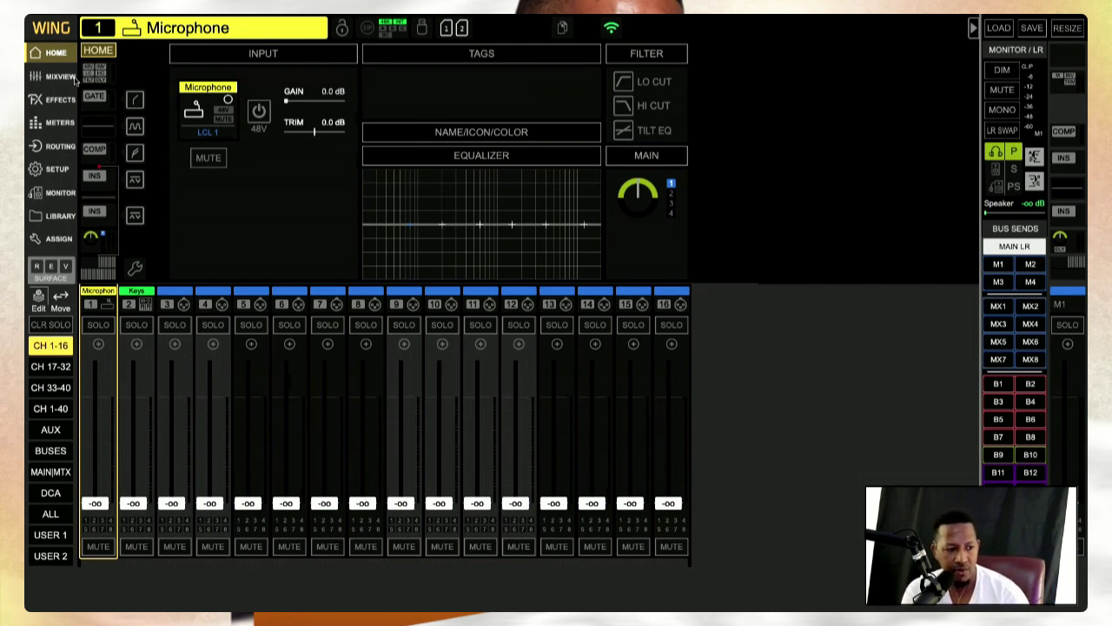
pyautogui.click(222, 54)
pyautogui.click(109, 54)
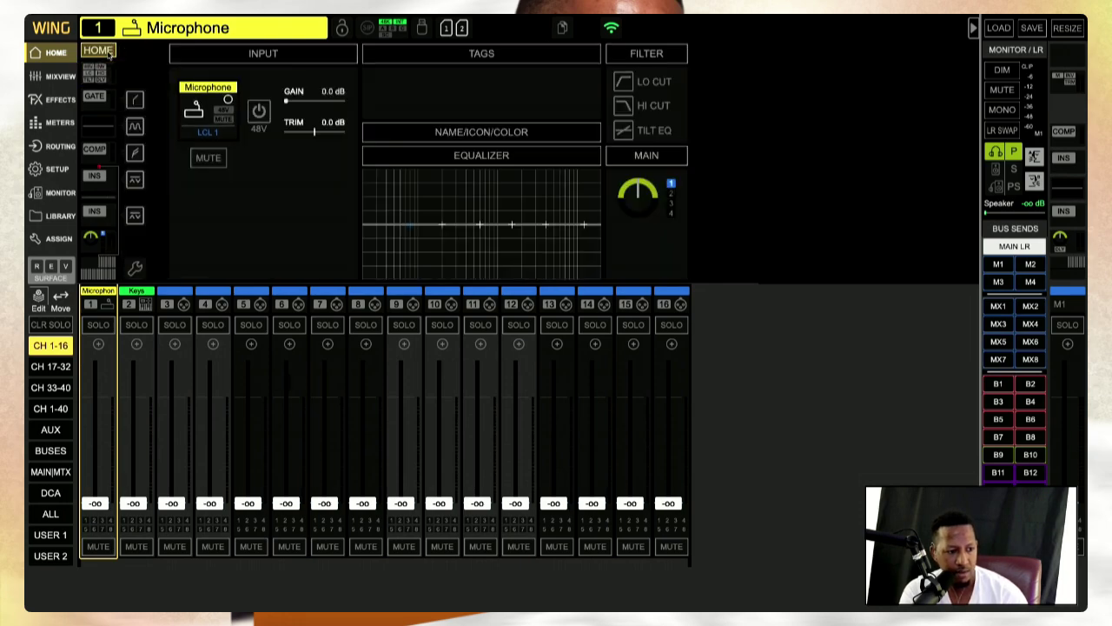
# Raise the Microphone input gain on channel 1 to 17.5 dB and return to the channel's home overview
pyautogui.click(258, 60)
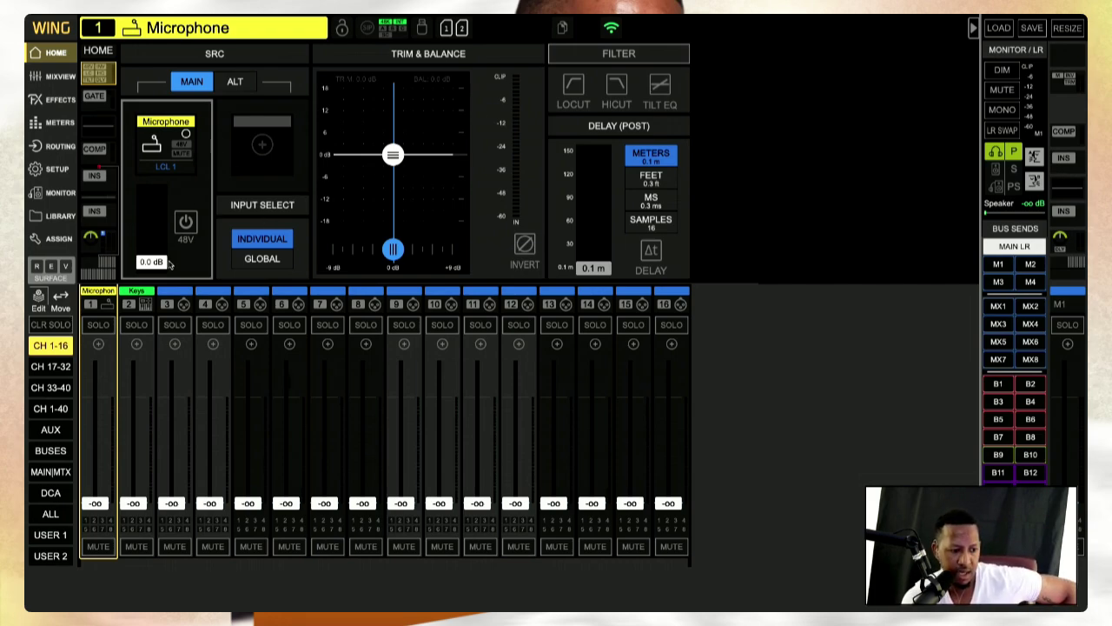
pyautogui.moveTo(161, 262); pyautogui.dragTo(160, 209)
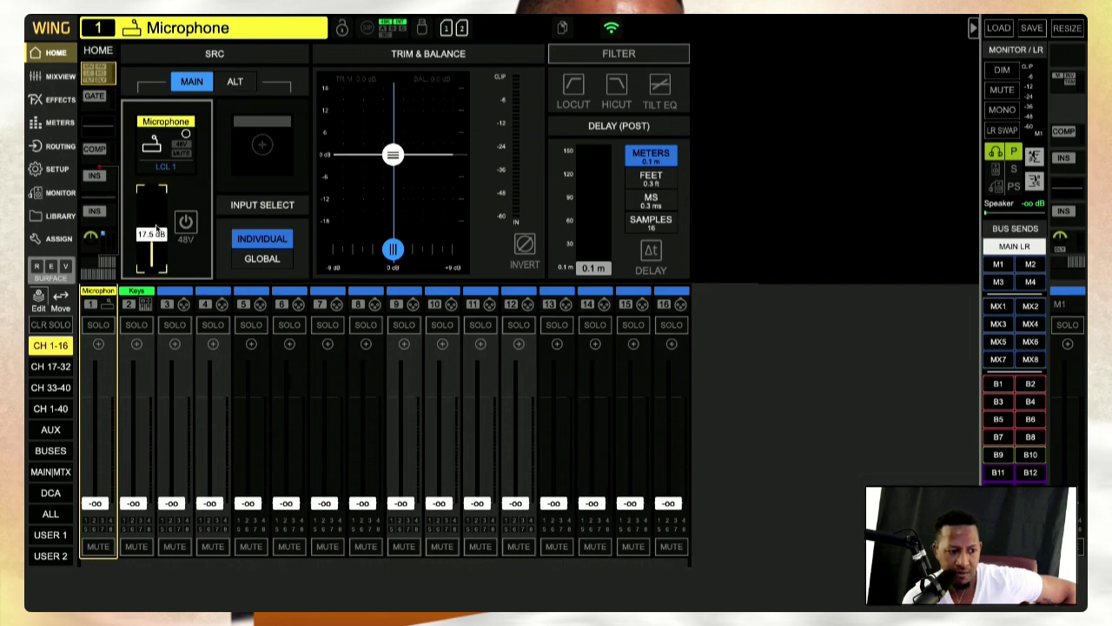
pyautogui.click(98, 51)
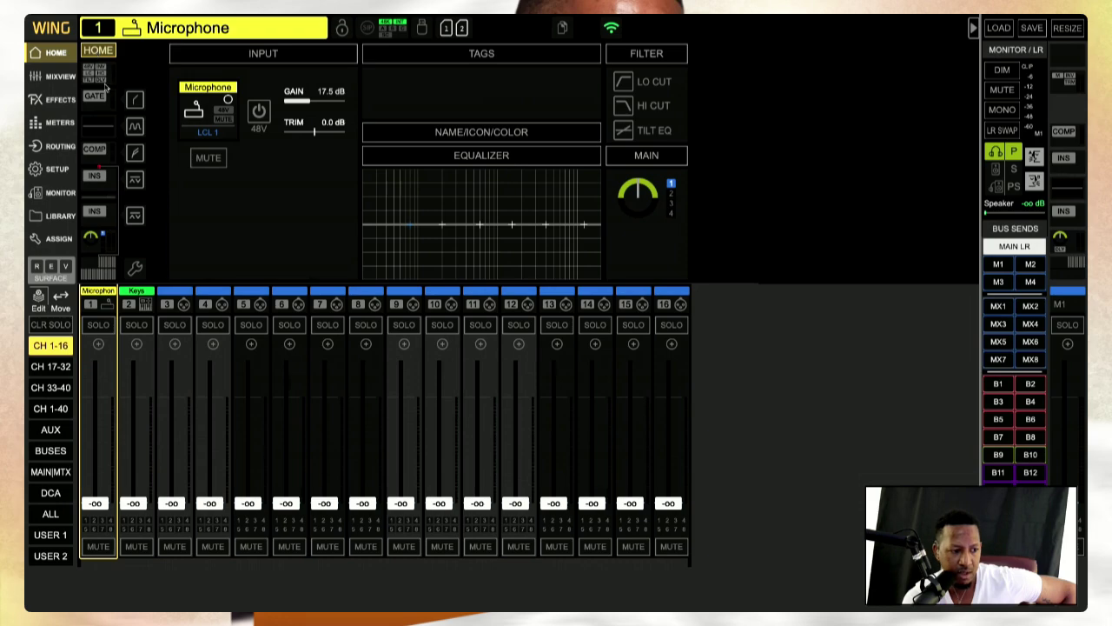
# Compare channel 1's detailed input page with its home overview, view the main sends and pan page, and return to the overview
pyautogui.click(104, 81)
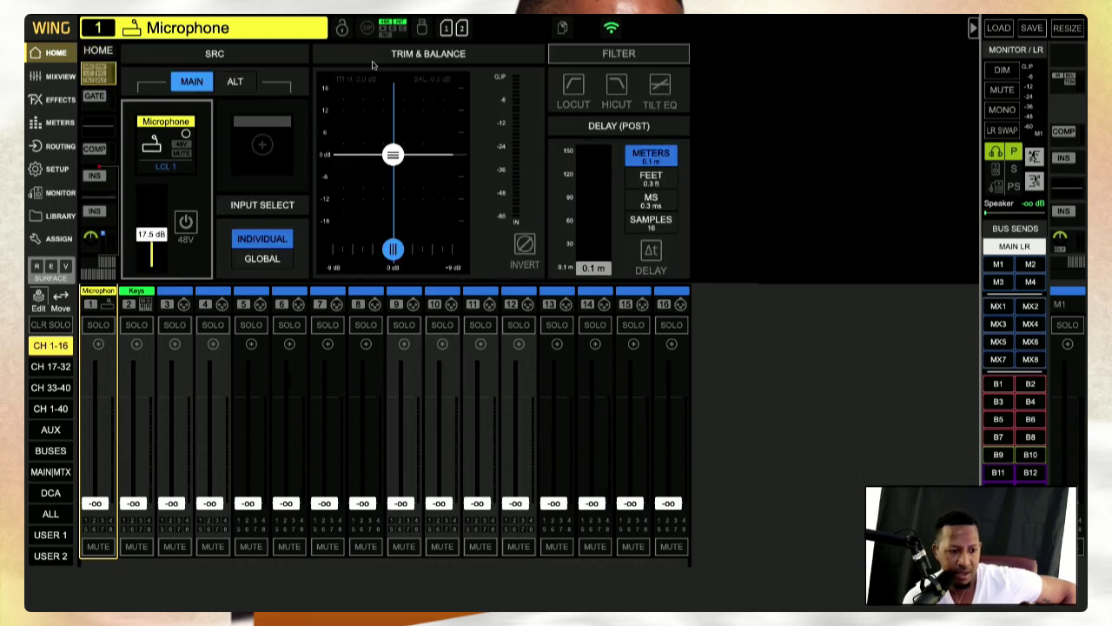
pyautogui.click(100, 52)
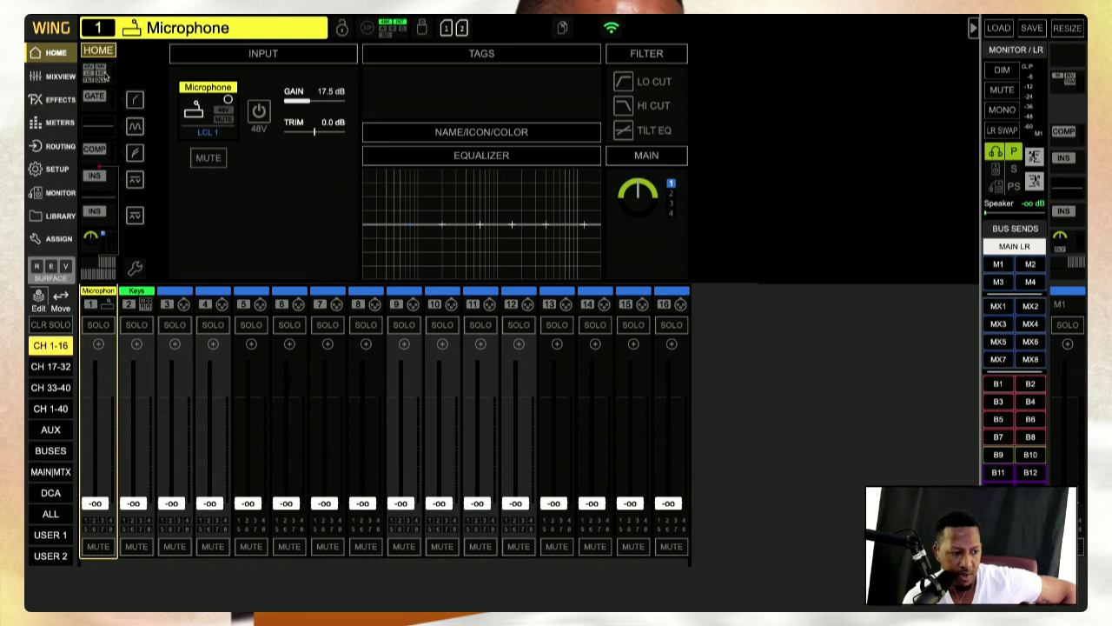
pyautogui.click(106, 76)
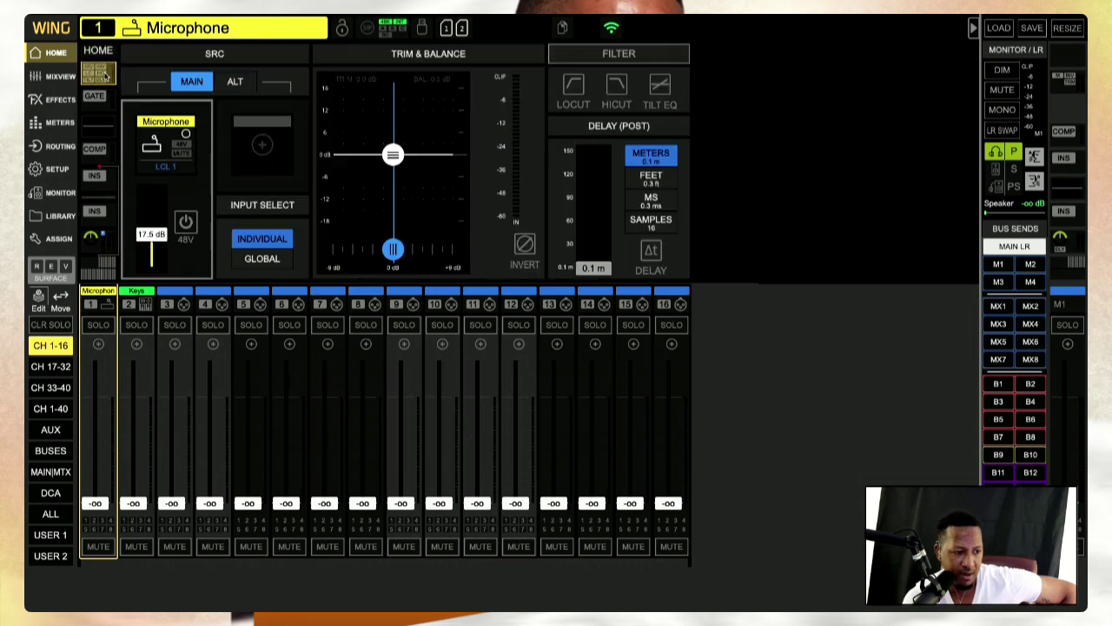
pyautogui.click(102, 54)
pyautogui.click(104, 77)
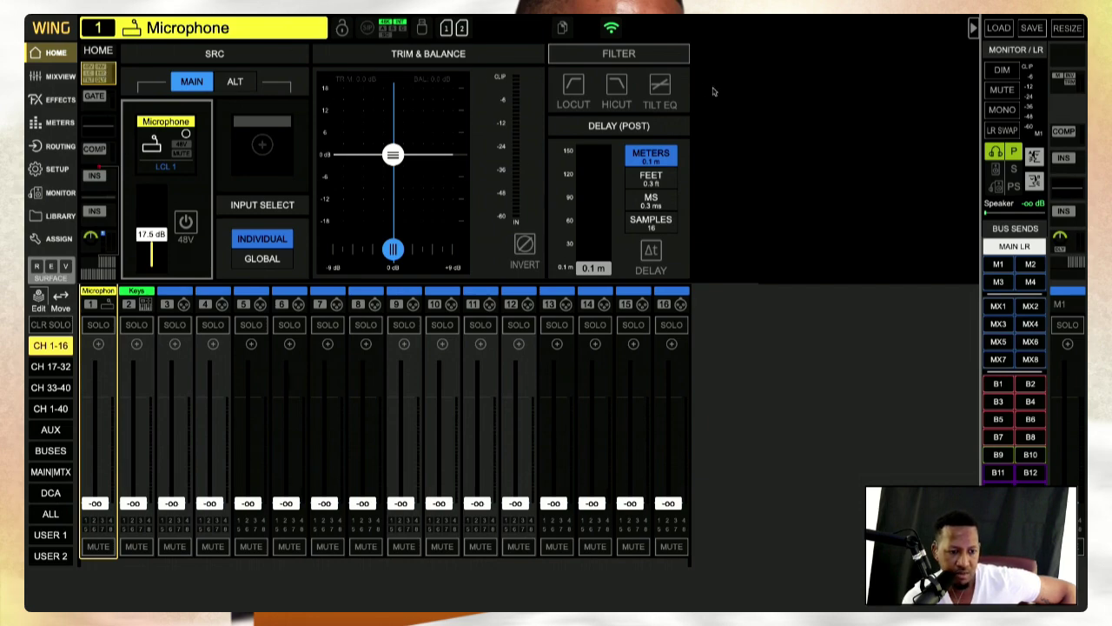
pyautogui.click(101, 51)
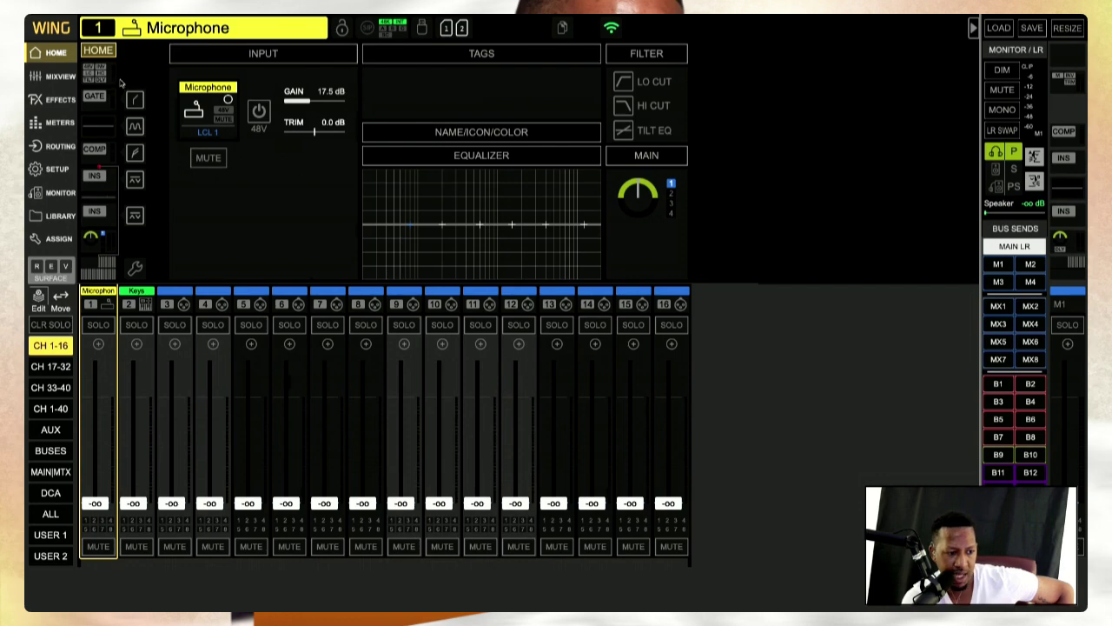
pyautogui.click(92, 237)
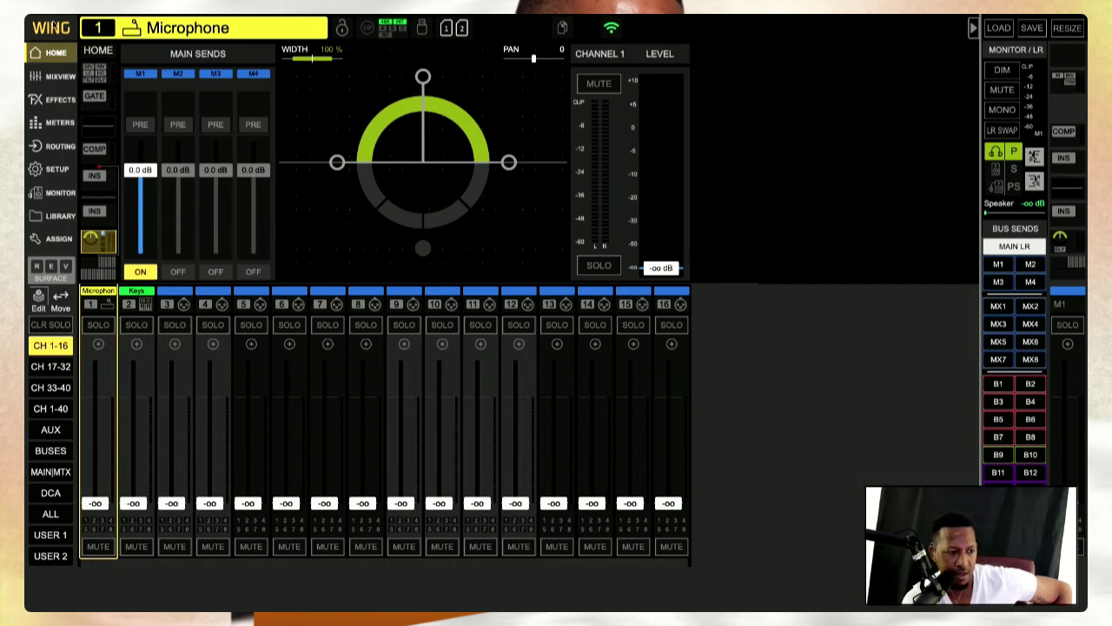
pyautogui.click(90, 50)
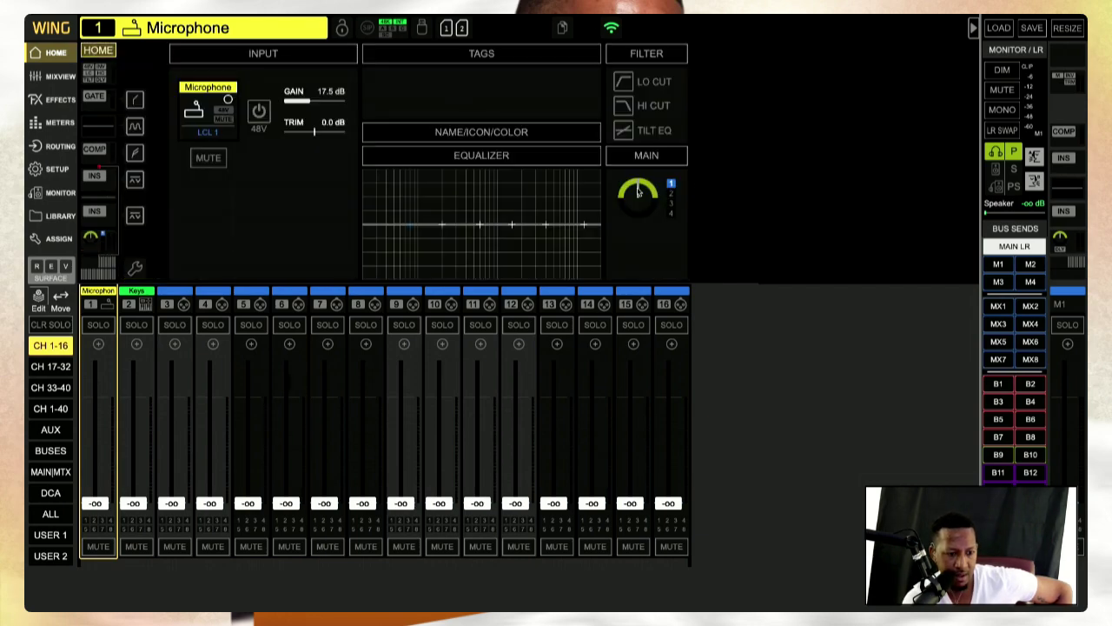